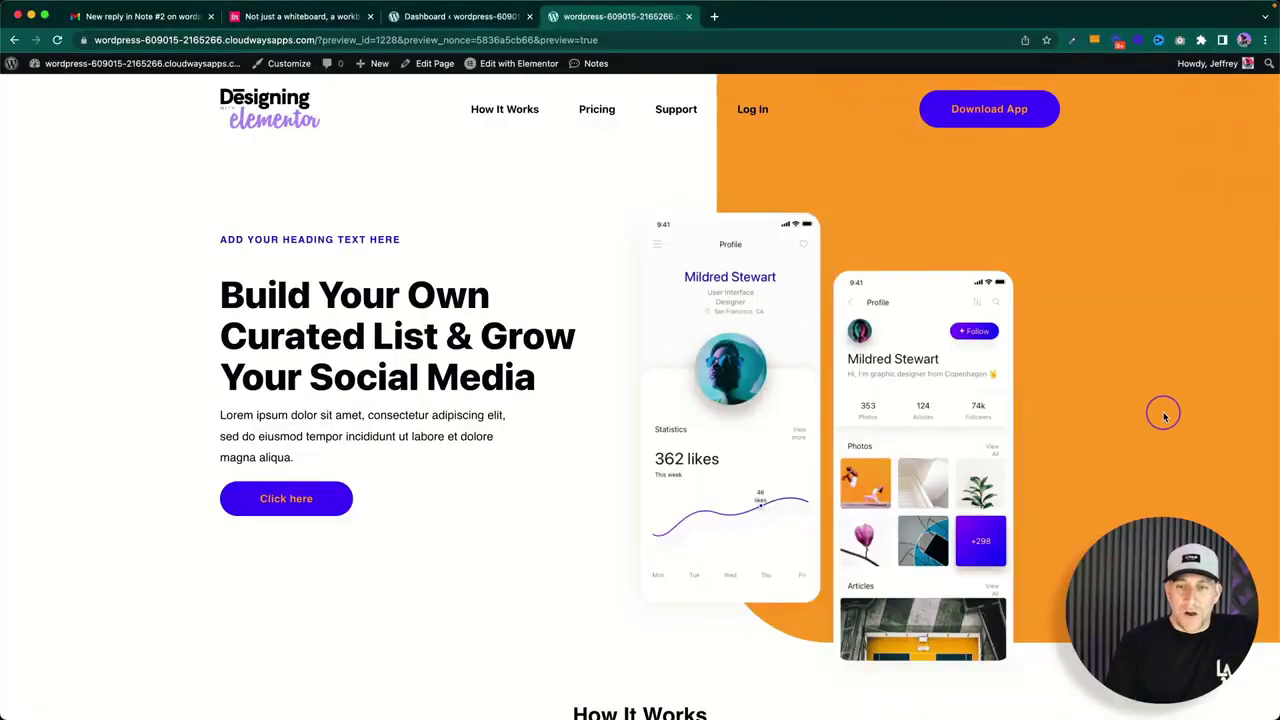
{"action": "scroll", "coordinate": [598, 341], "scroll_direction": "down", "scroll_amount": 5}
{"action": "scroll", "coordinate": [598, 341], "scroll_direction": "up", "scroll_amount": 5}
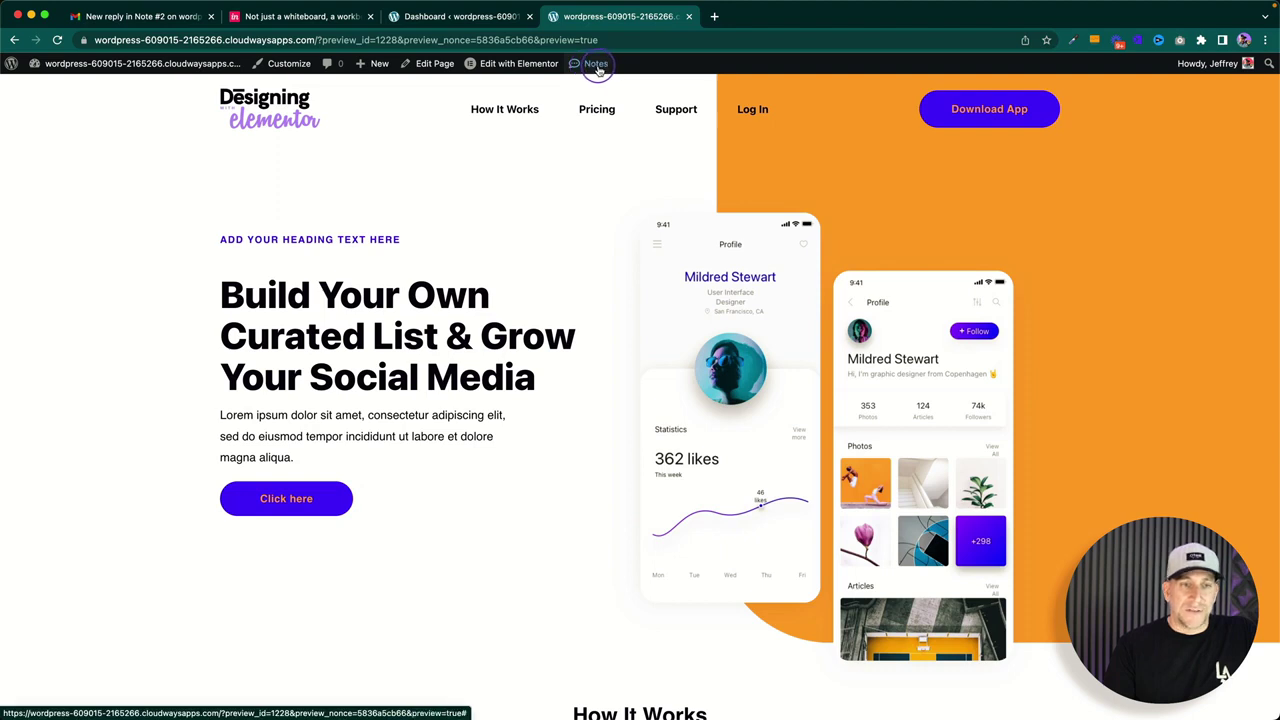
Open the Experiments section of Elementor's settings in the WordPress dashboard.
{"action": "left_click", "coordinate": [460, 18]}
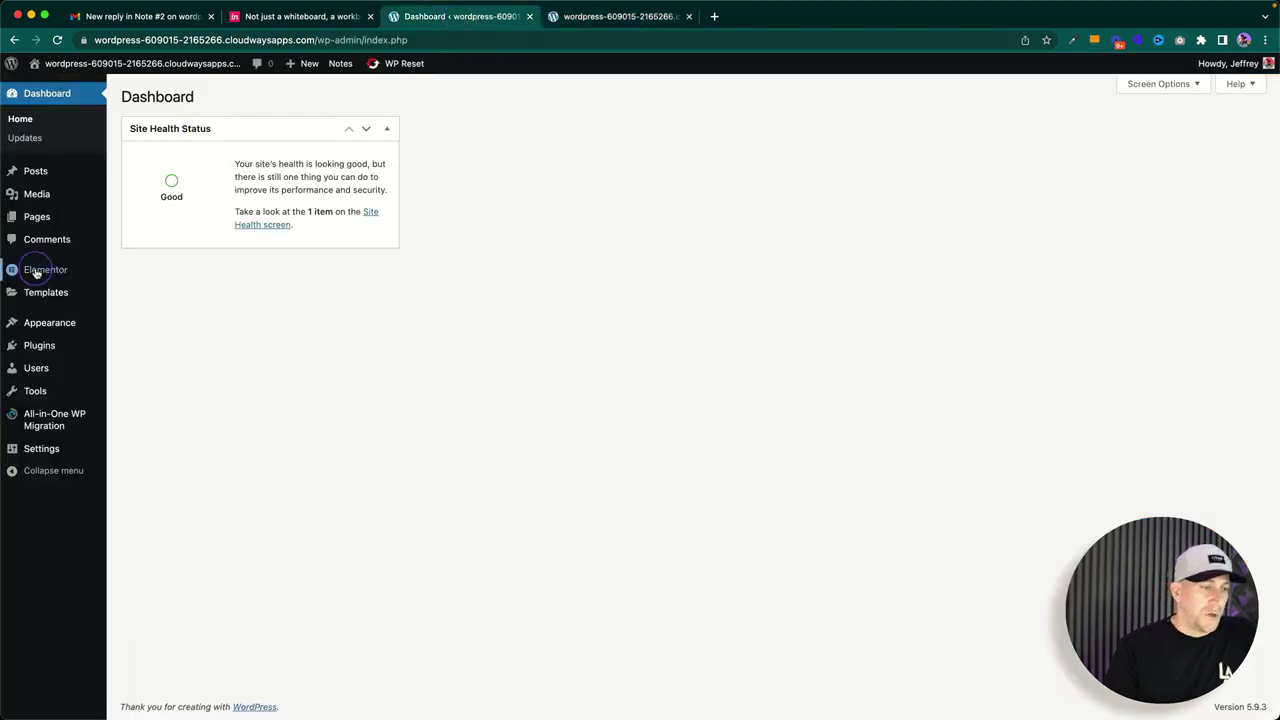
{"action": "mouse_move", "coordinate": [40, 270]}
{"action": "left_click", "coordinate": [143, 271]}
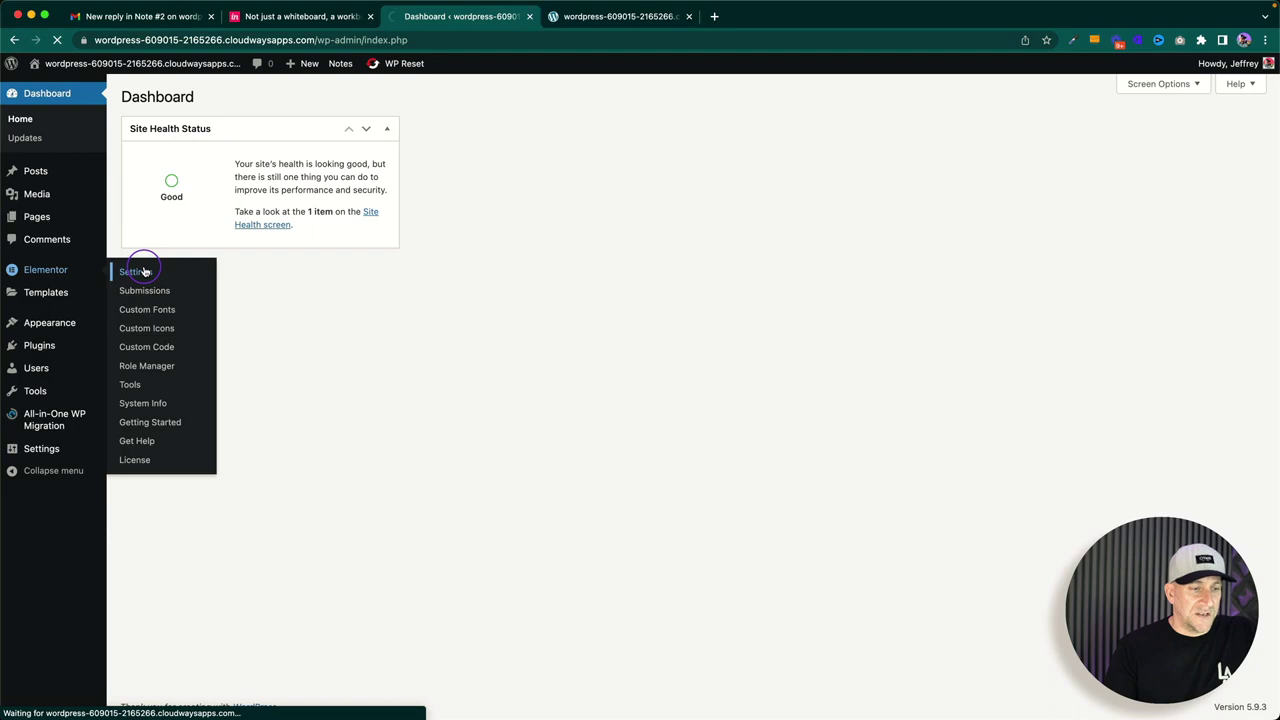
{"action": "left_click", "coordinate": [336, 136]}
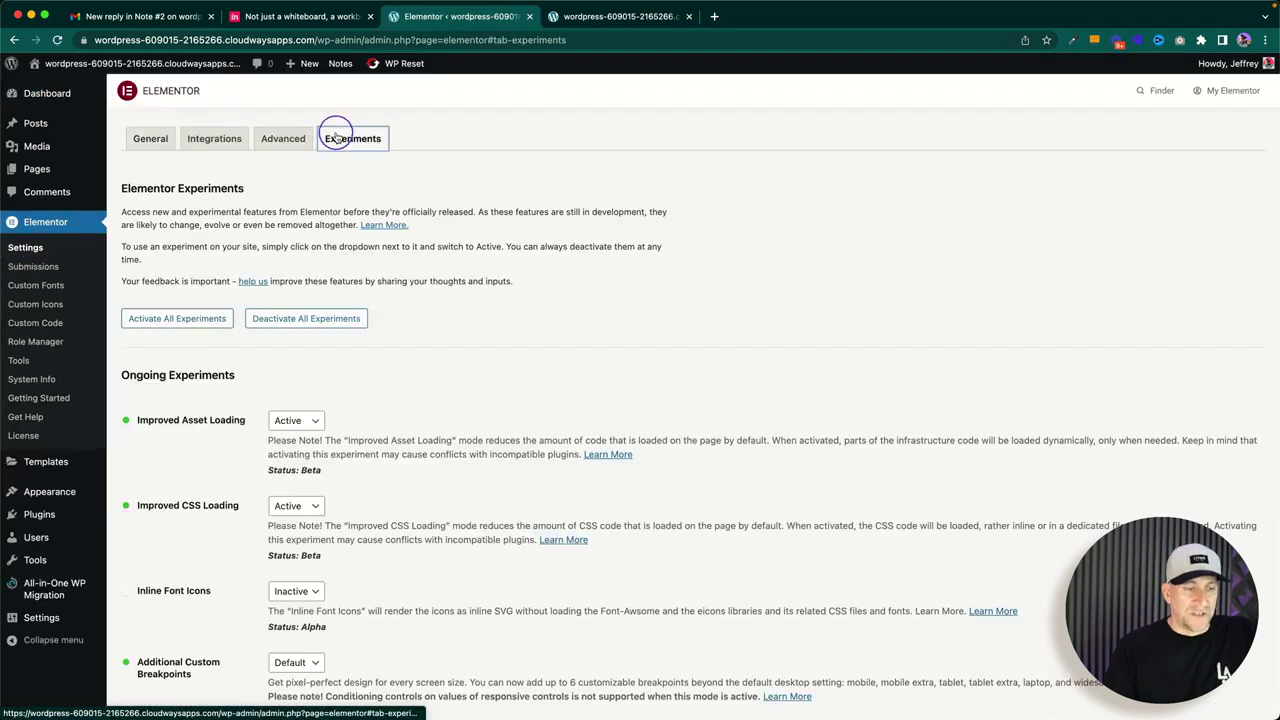
Try the Active state for the Notes experiment, return it to Default and save the experiment settings.
{"action": "scroll", "coordinate": [386, 257], "scroll_direction": "down", "scroll_amount": 5}
{"action": "scroll", "coordinate": [386, 257], "scroll_direction": "down", "scroll_amount": 5}
{"action": "scroll", "coordinate": [385, 257], "scroll_direction": "down", "scroll_amount": 2}
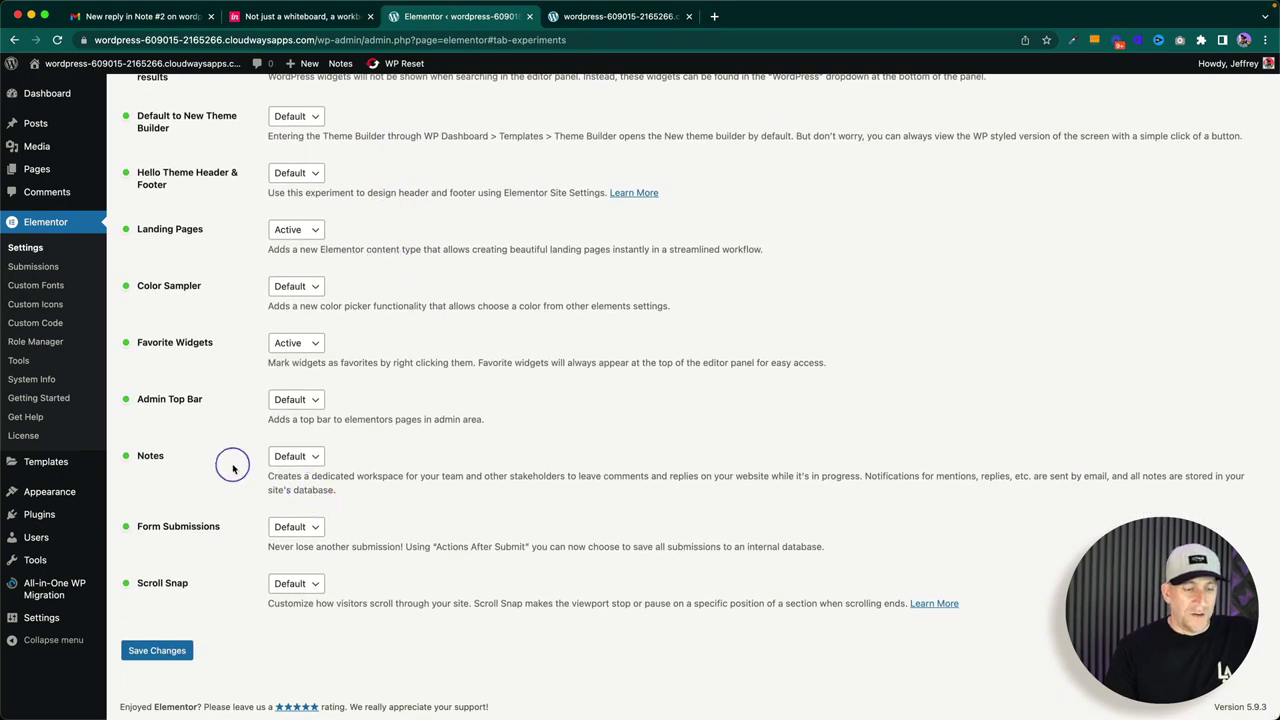
{"action": "left_click", "coordinate": [278, 457]}
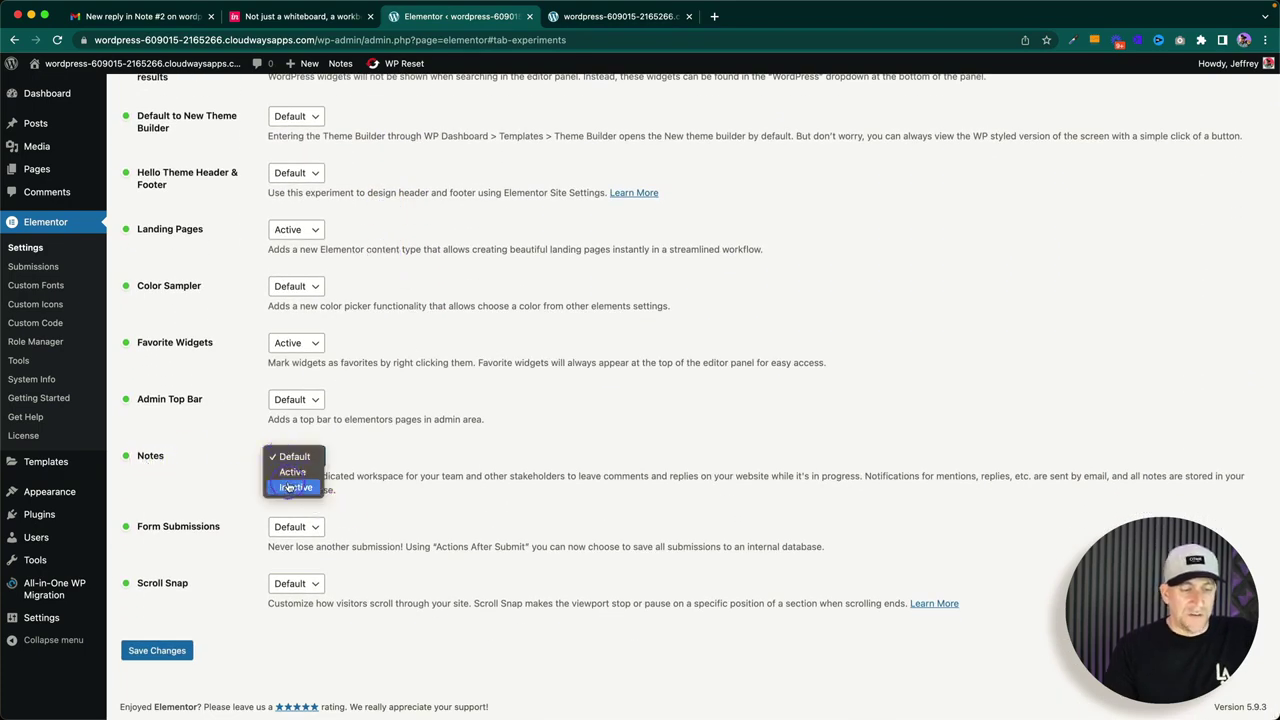
{"action": "left_click", "coordinate": [290, 472]}
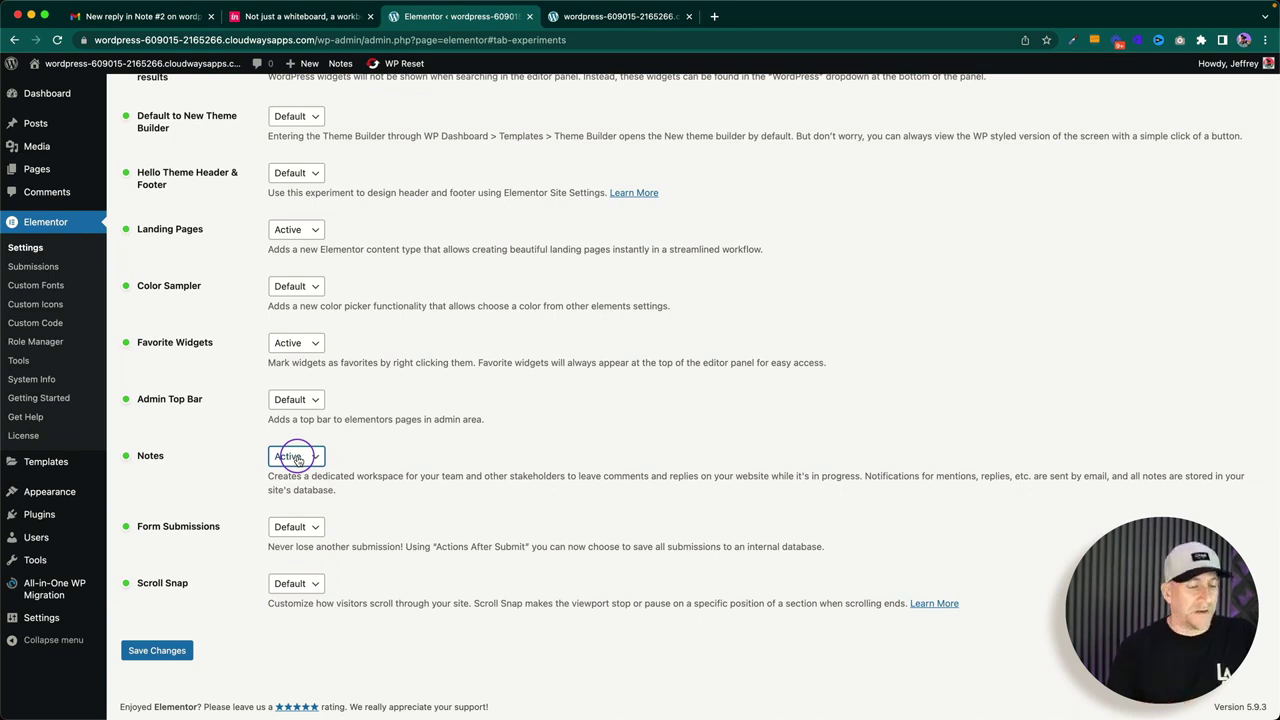
{"action": "left_click", "coordinate": [290, 457]}
{"action": "left_click", "coordinate": [288, 438]}
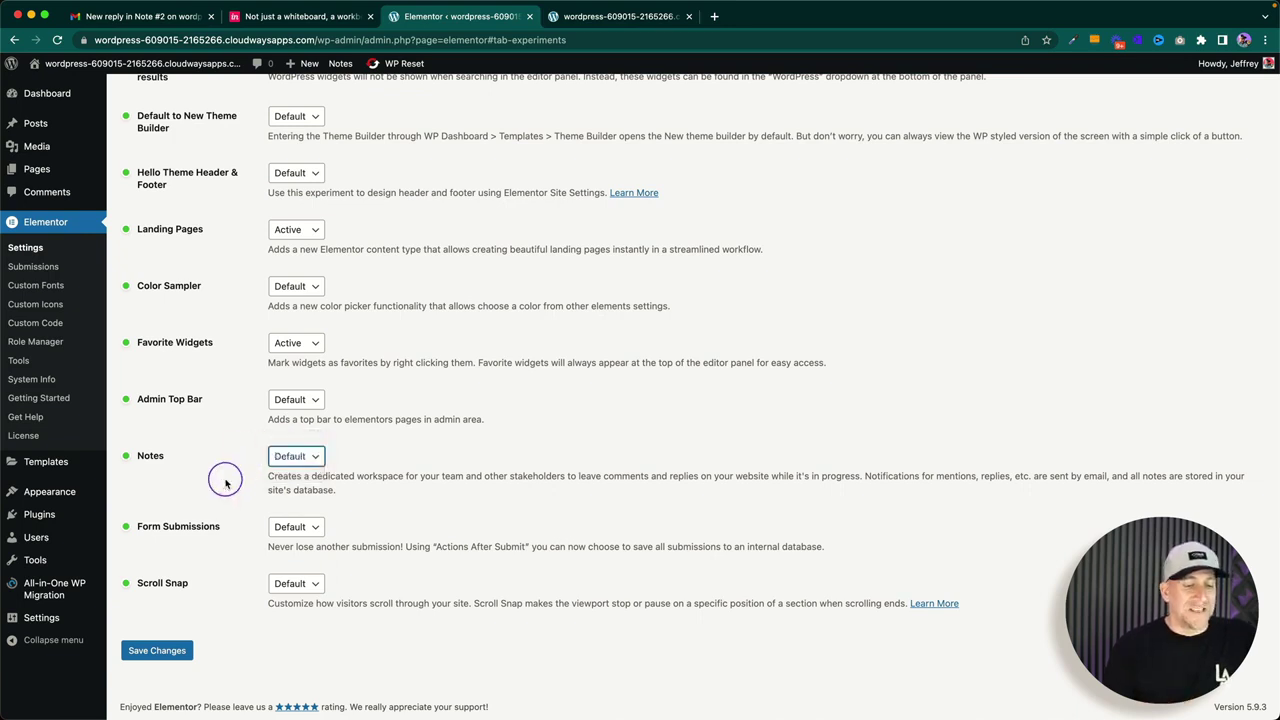
{"action": "left_click", "coordinate": [165, 651]}
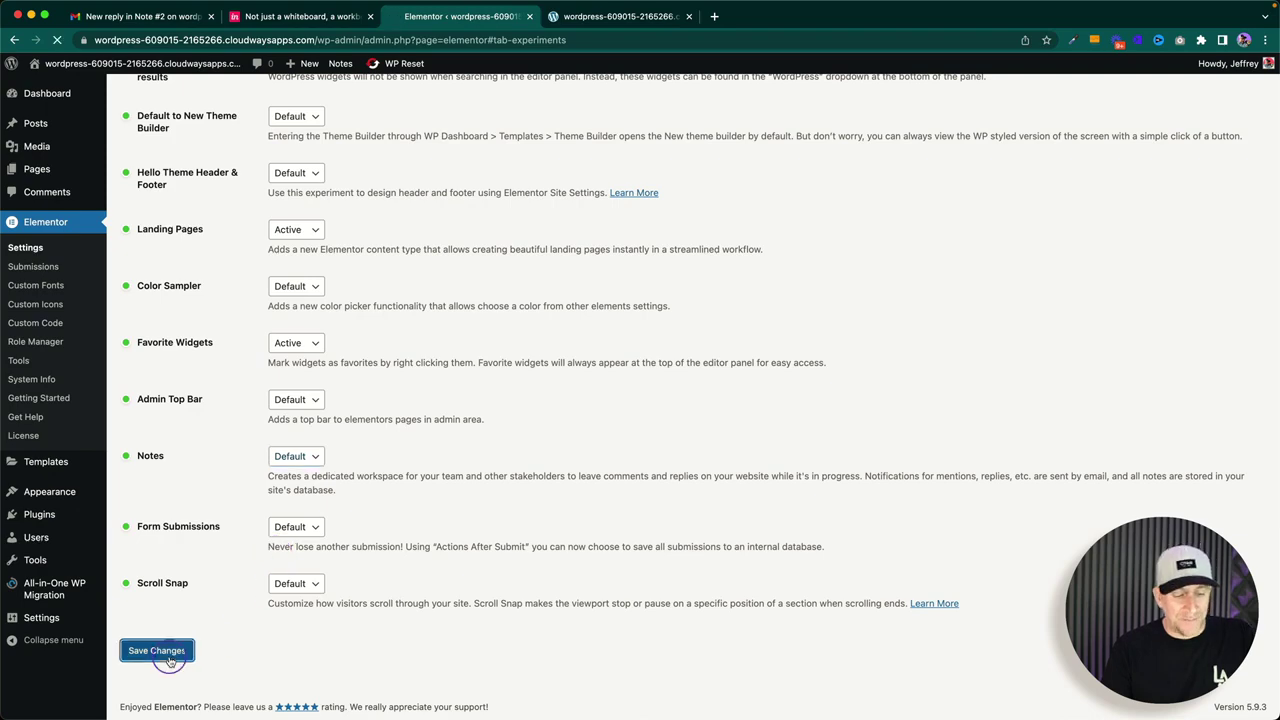
Turn on Notes on the page preview and leave the note "What would this say" on the small heading above the main title.
{"action": "left_click", "coordinate": [598, 18]}
{"action": "left_click", "coordinate": [590, 66]}
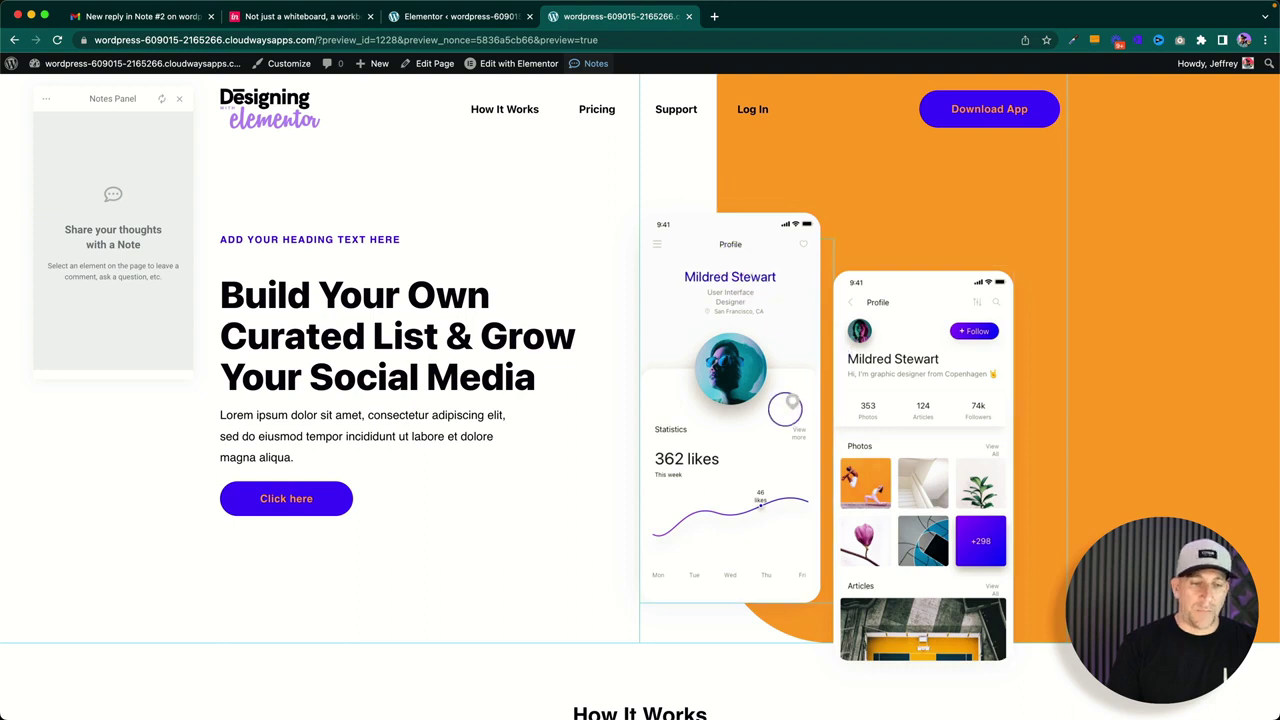
{"action": "scroll", "coordinate": [760, 360], "scroll_direction": "down", "scroll_amount": 1}
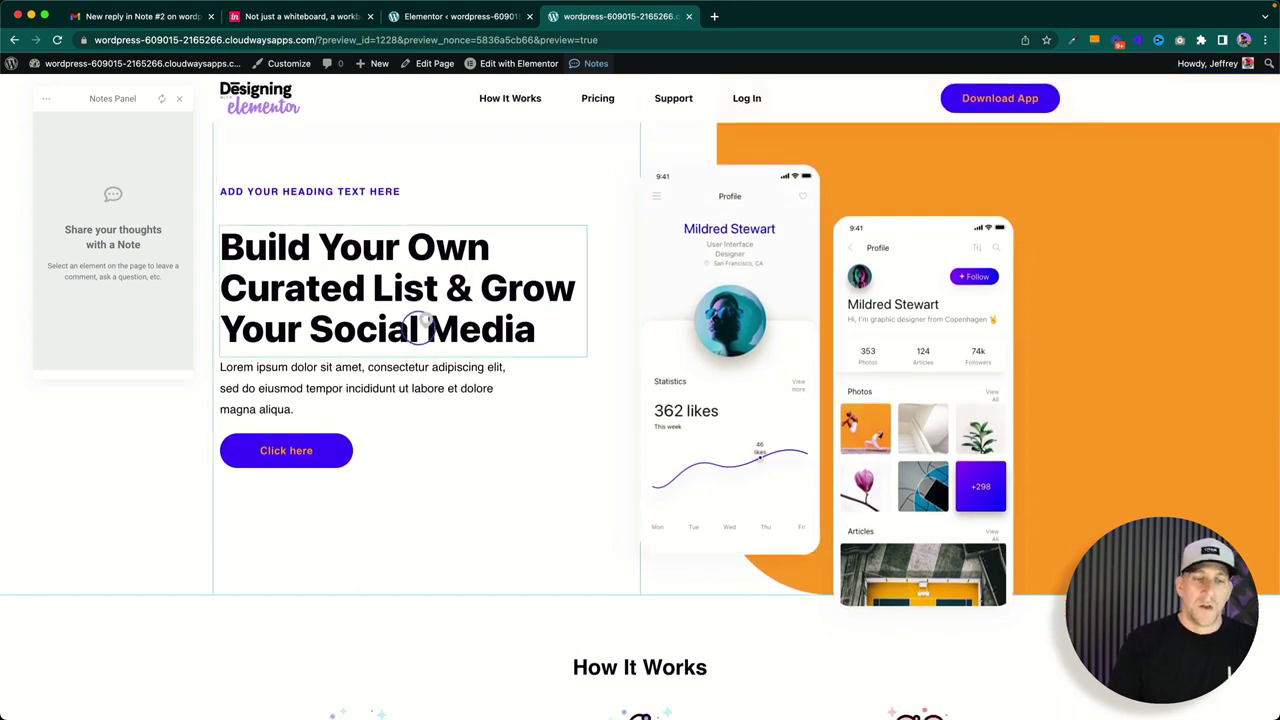
{"action": "left_click", "coordinate": [398, 176]}
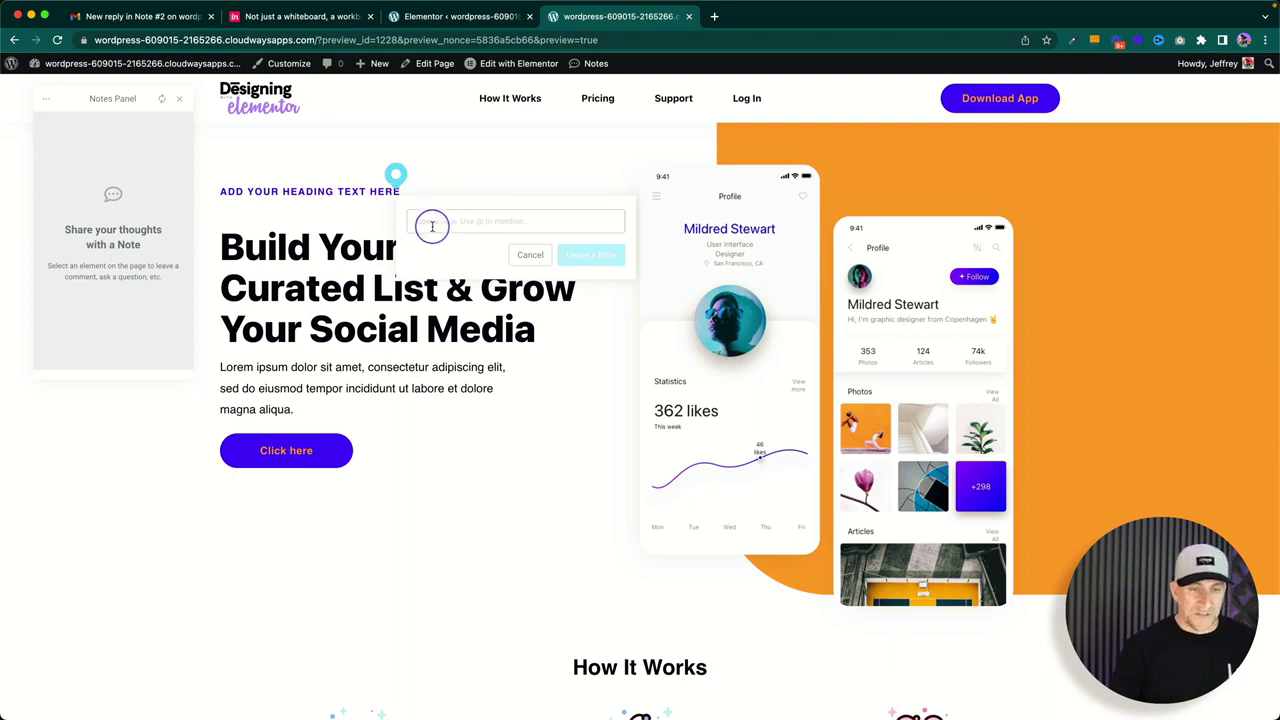
{"action": "type", "text": "What would this say"}
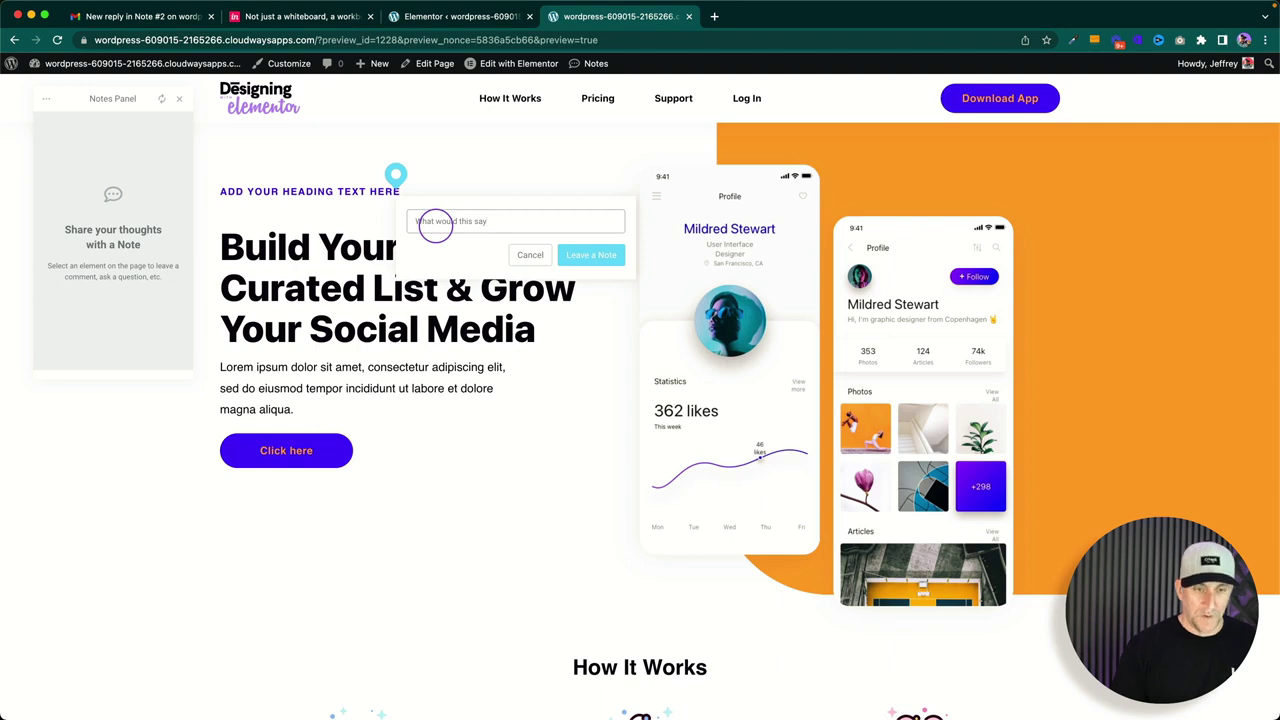
{"action": "left_click", "coordinate": [576, 253]}
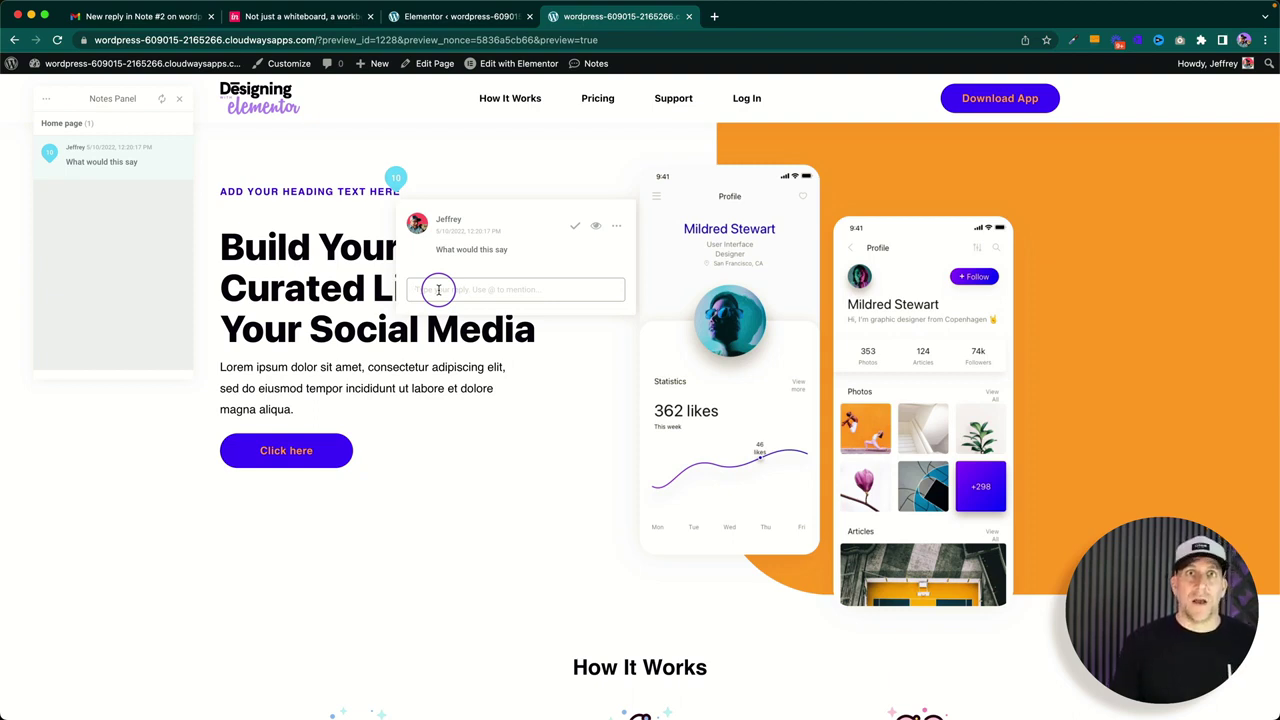
Open the WordPress users list and view the site's front end as the Client user in the incognito window.
{"action": "left_click", "coordinate": [450, 17]}
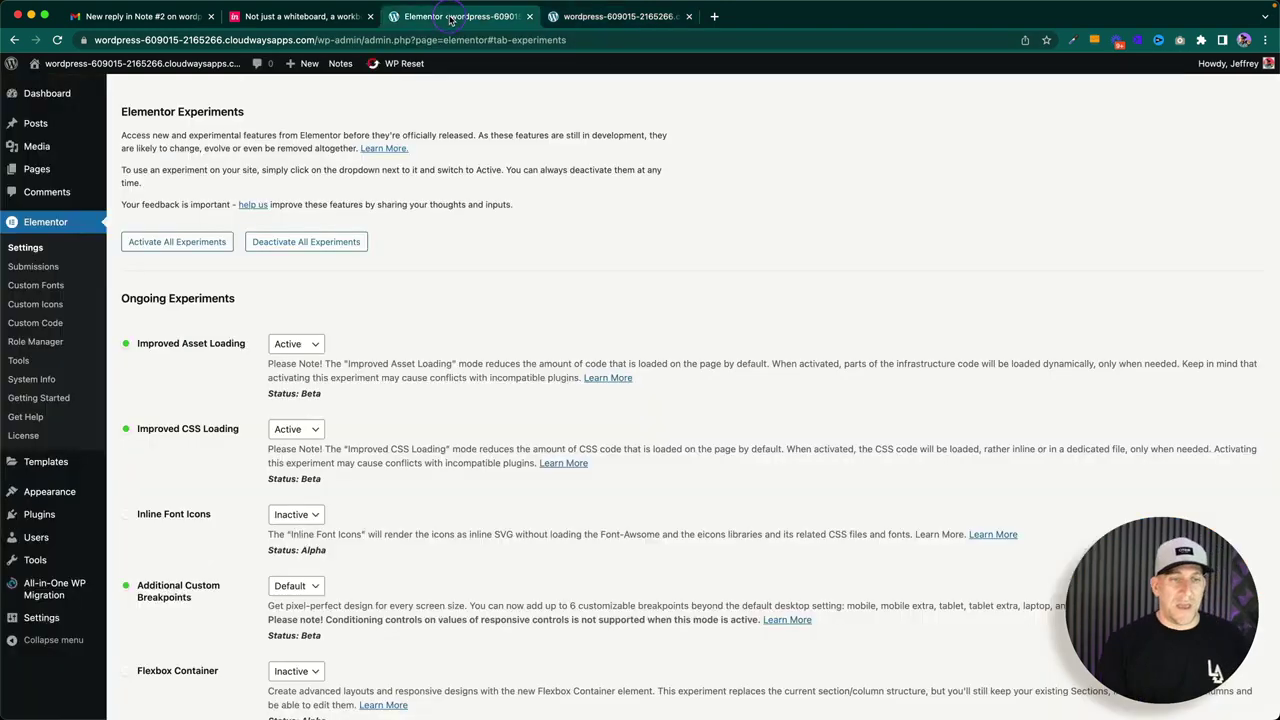
{"action": "left_click", "coordinate": [41, 516]}
{"action": "mouse_move", "coordinate": [37, 538]}
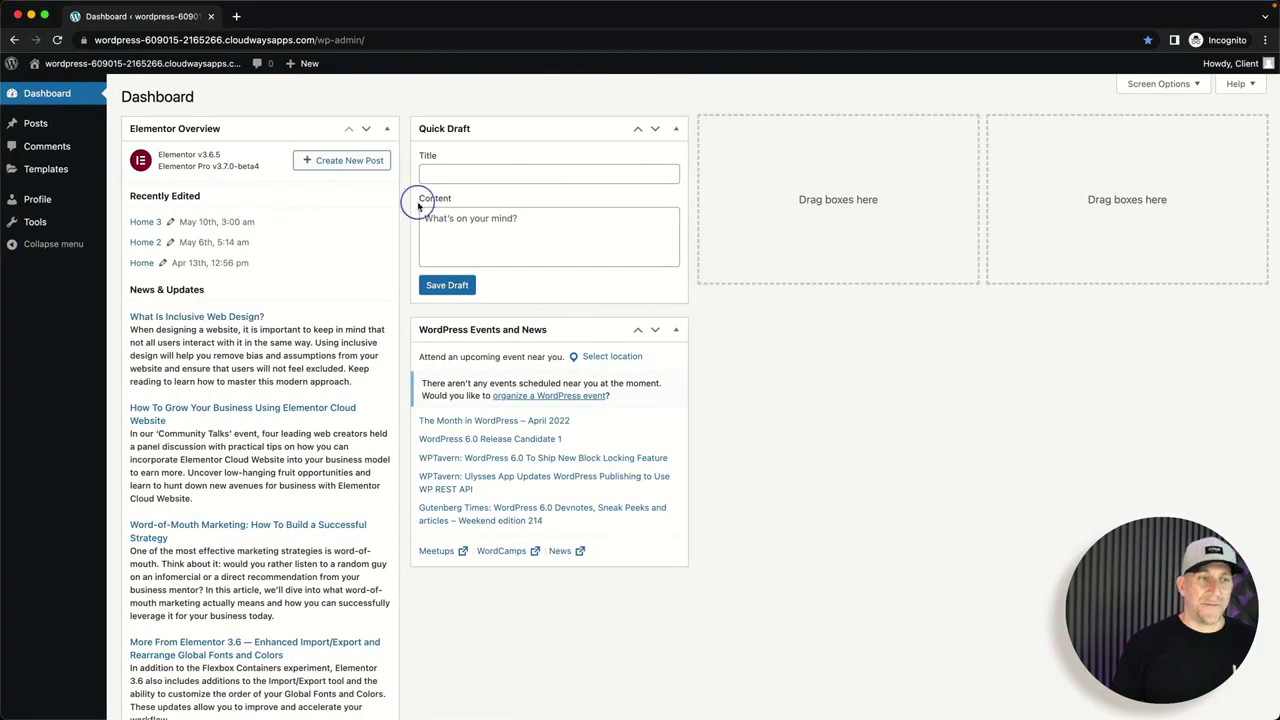
{"action": "left_click", "coordinate": [80, 63]}
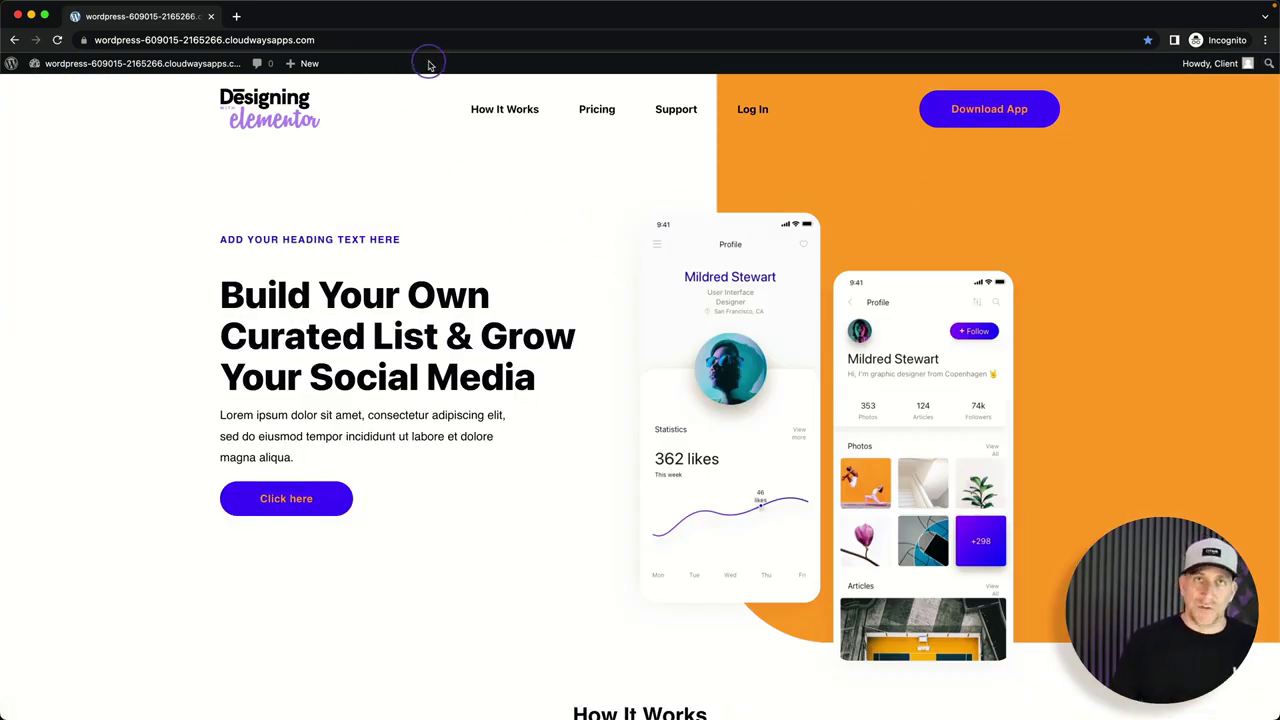
{"action": "key", "text": "ctrl+Left"}
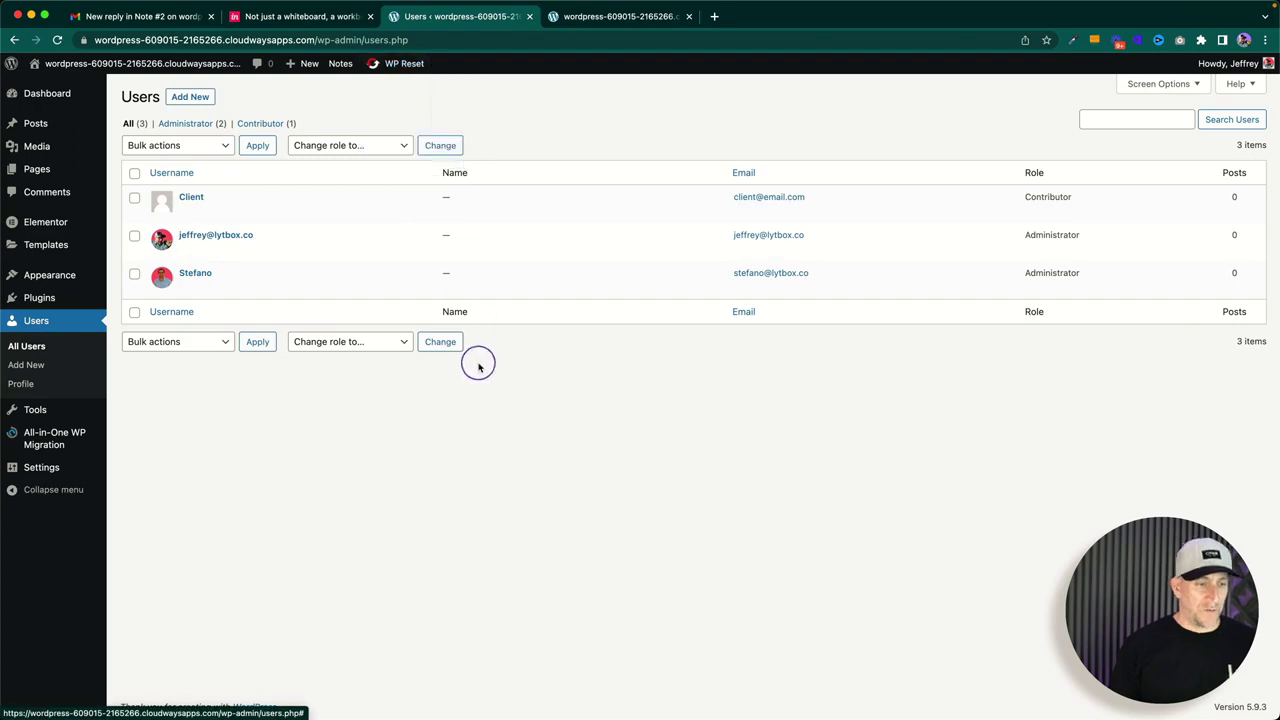
Allow the Client user to access the Notes feature in their user profile and update the user.
{"action": "left_click", "coordinate": [191, 197]}
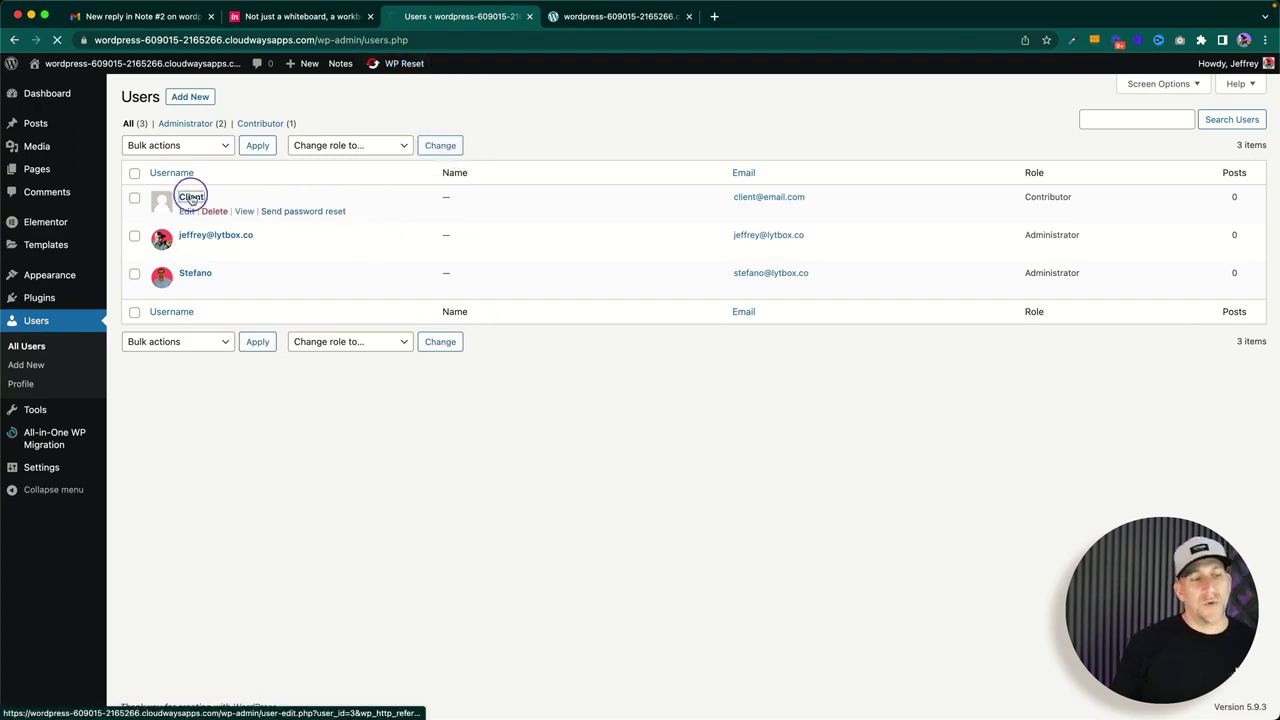
{"action": "scroll", "coordinate": [454, 434], "scroll_direction": "down", "scroll_amount": 5}
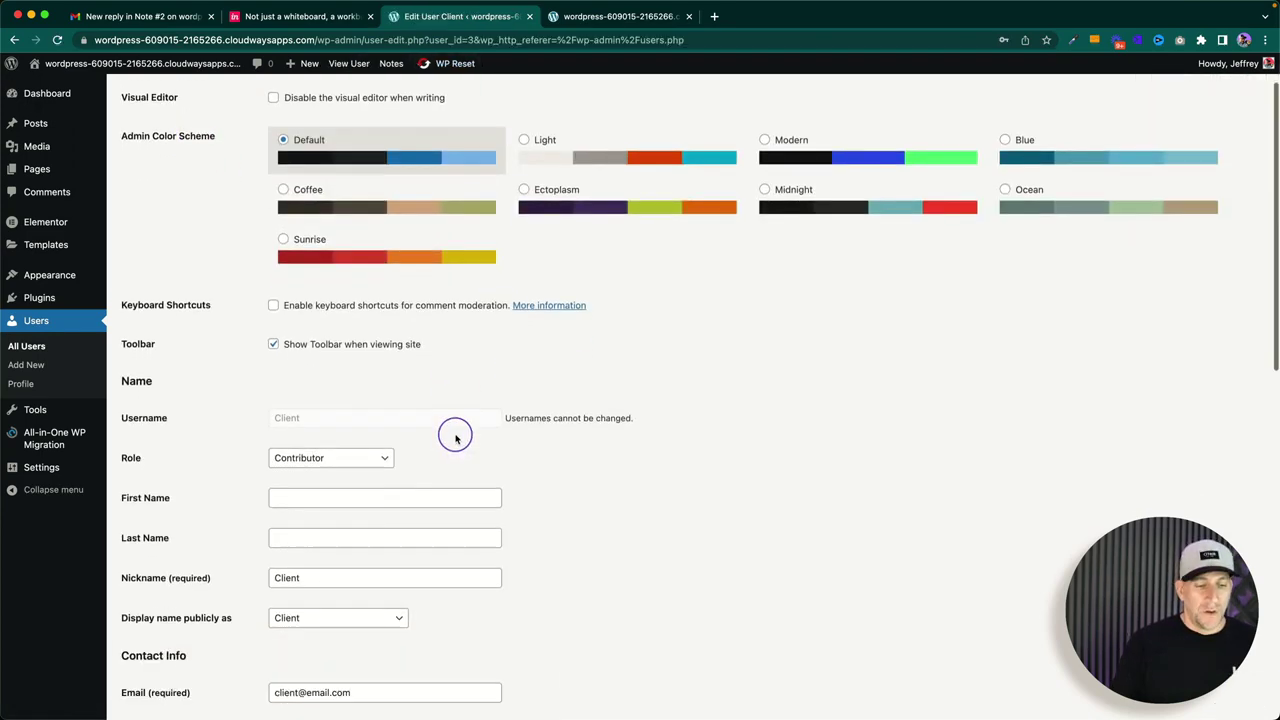
{"action": "scroll", "coordinate": [455, 437], "scroll_direction": "down", "scroll_amount": 10}
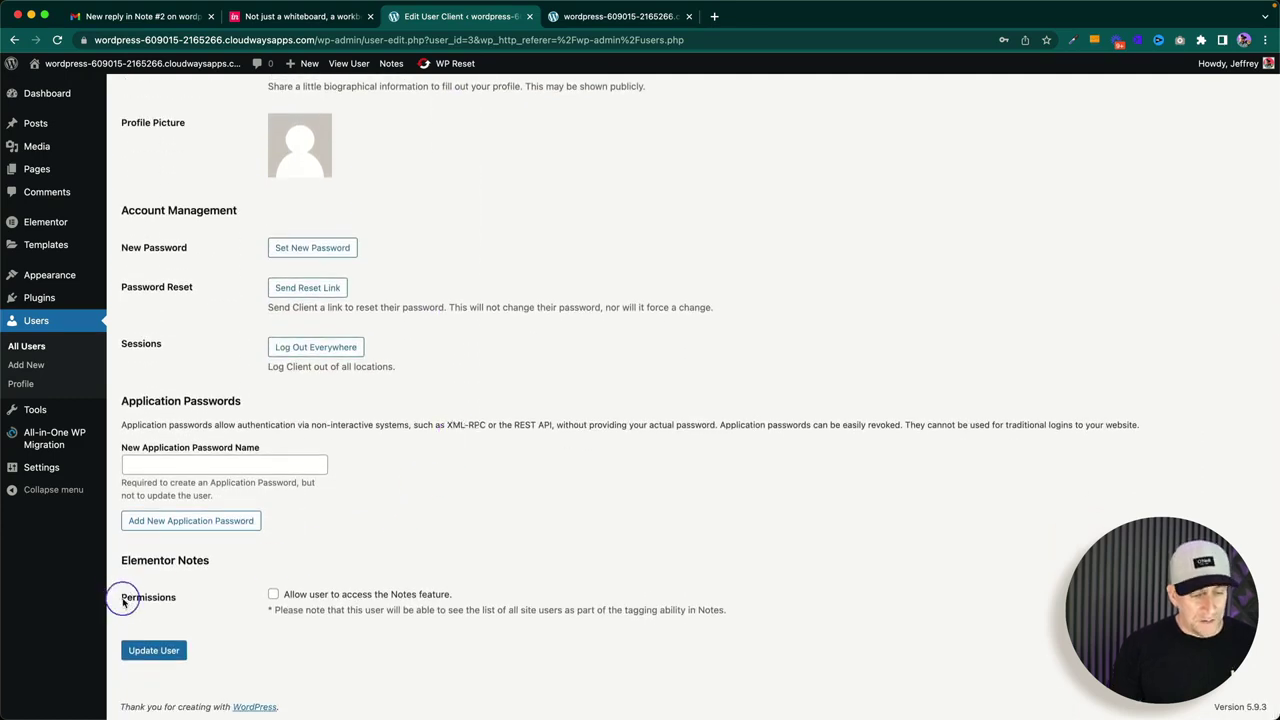
{"action": "left_click_drag", "start_coordinate": [122, 601], "coordinate": [277, 596]}
{"action": "left_click", "coordinate": [274, 594]}
{"action": "left_click", "coordinate": [166, 650]}
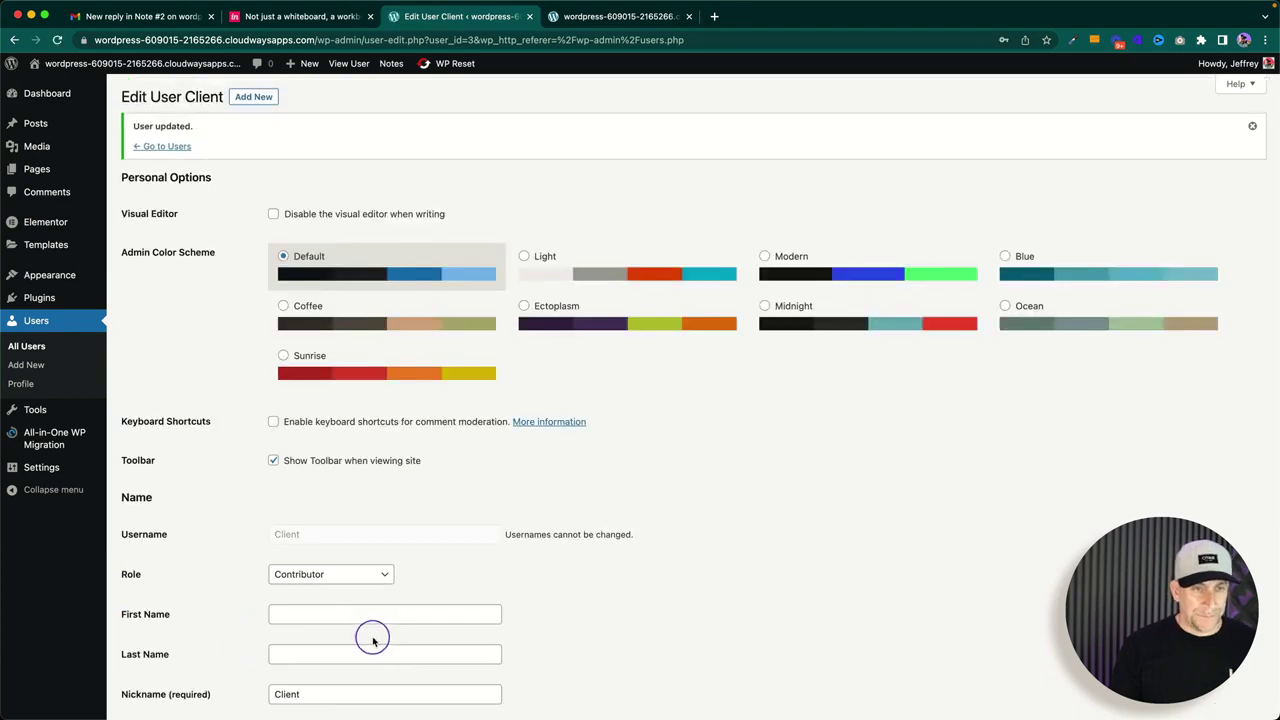
Reload the site in the incognito Client session, turn on Notes and open the "What would this say" note.
{"action": "key", "text": "ctrl+Right"}
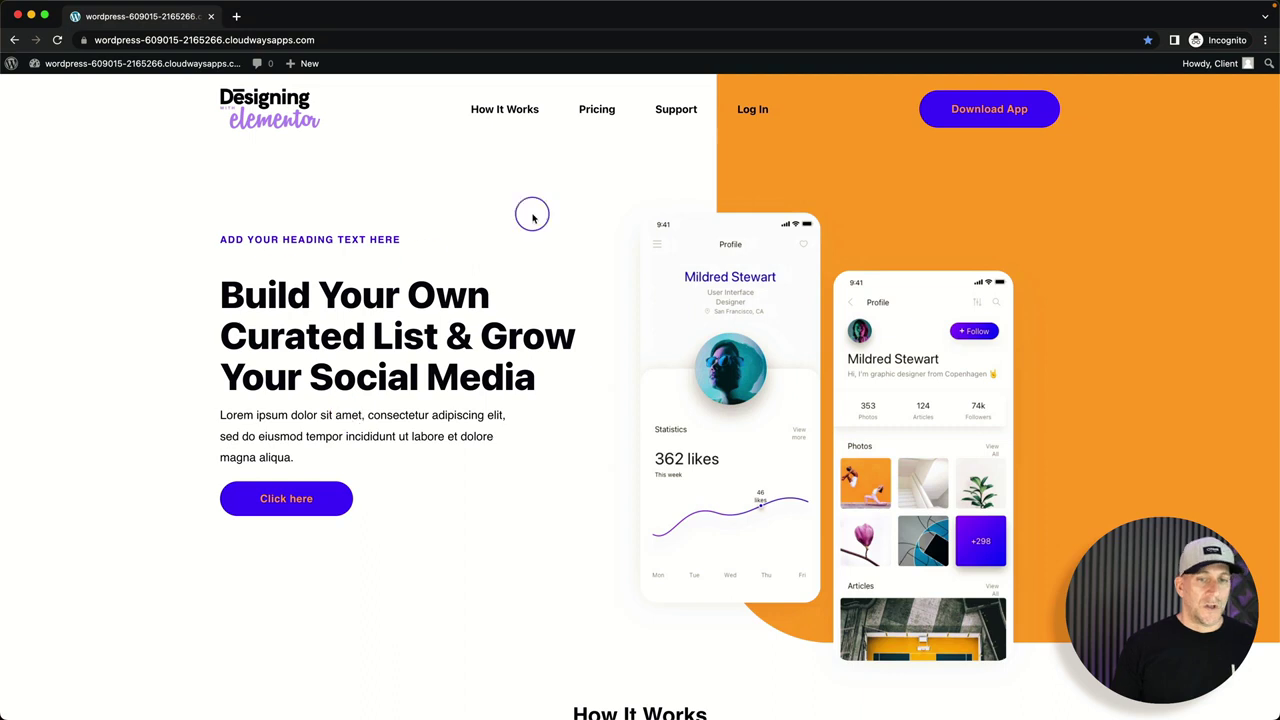
{"action": "left_click", "coordinate": [58, 40]}
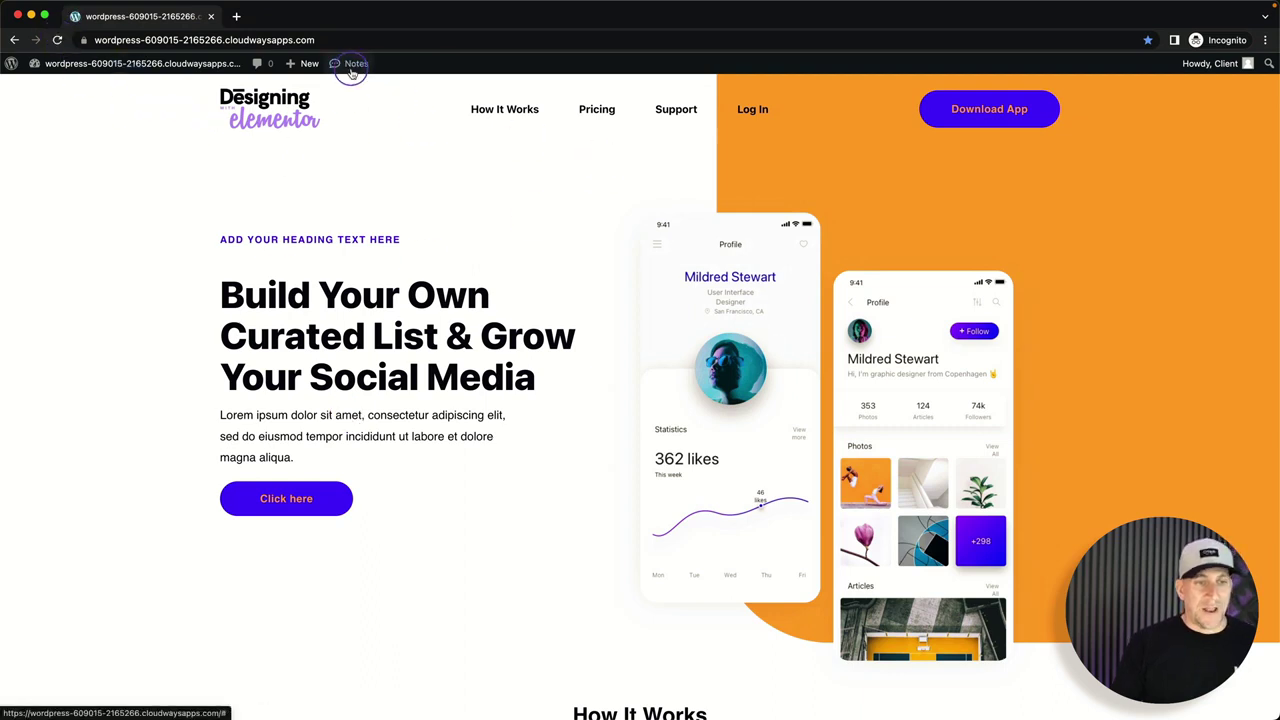
{"action": "left_click", "coordinate": [354, 68]}
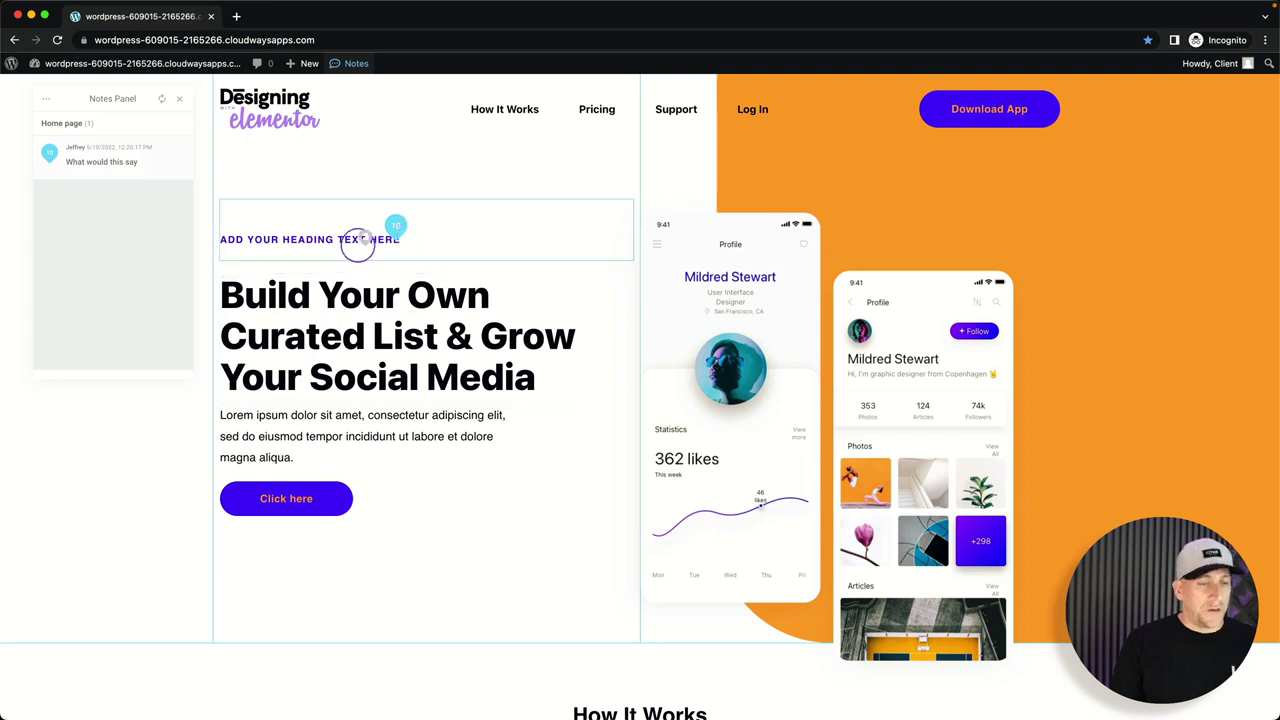
{"action": "left_click", "coordinate": [137, 177]}
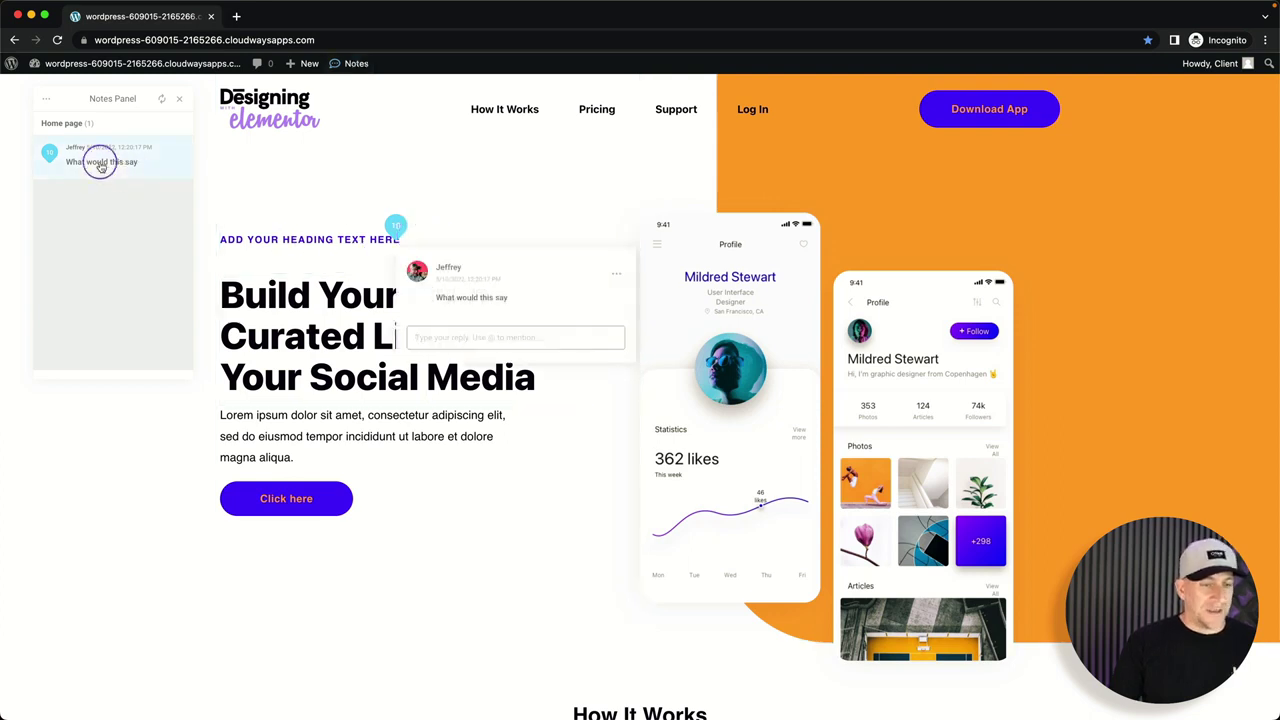
Reply to the note as Client, mentioning the note's author with the text "lets put a title here".
{"action": "left_click", "coordinate": [425, 335]}
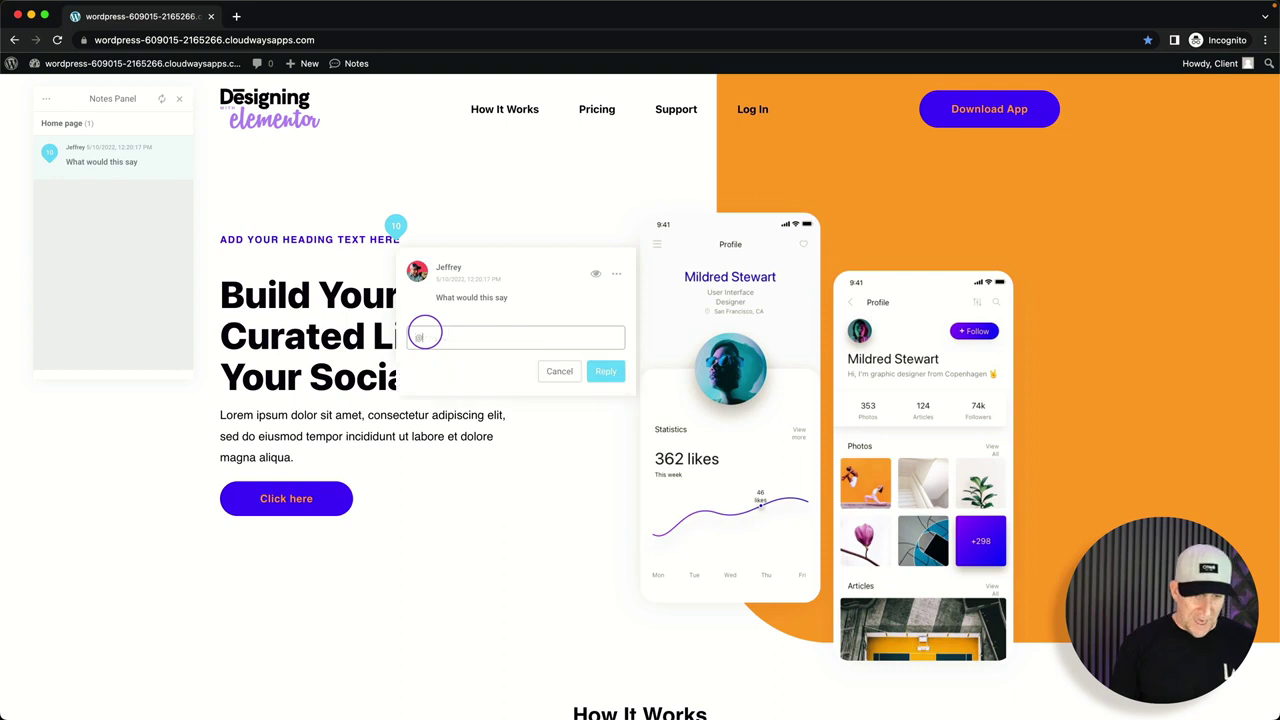
{"action": "type", "text": "@"}
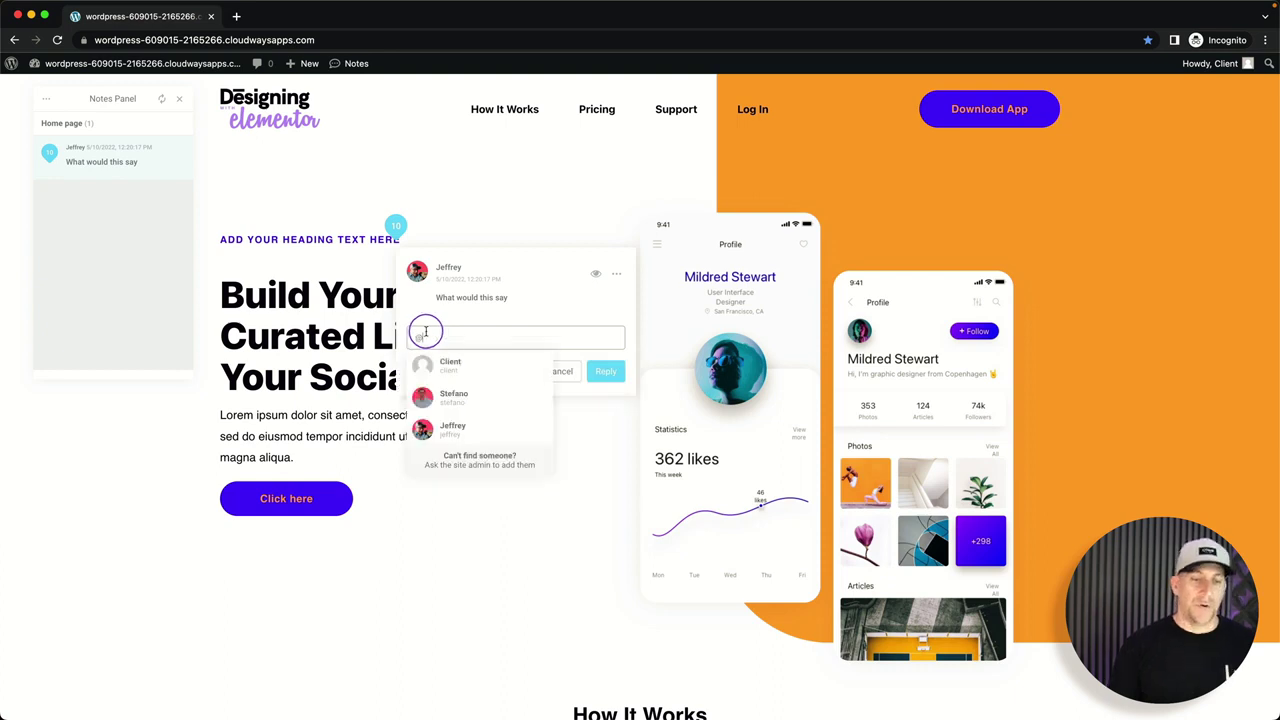
{"action": "left_click", "coordinate": [456, 428]}
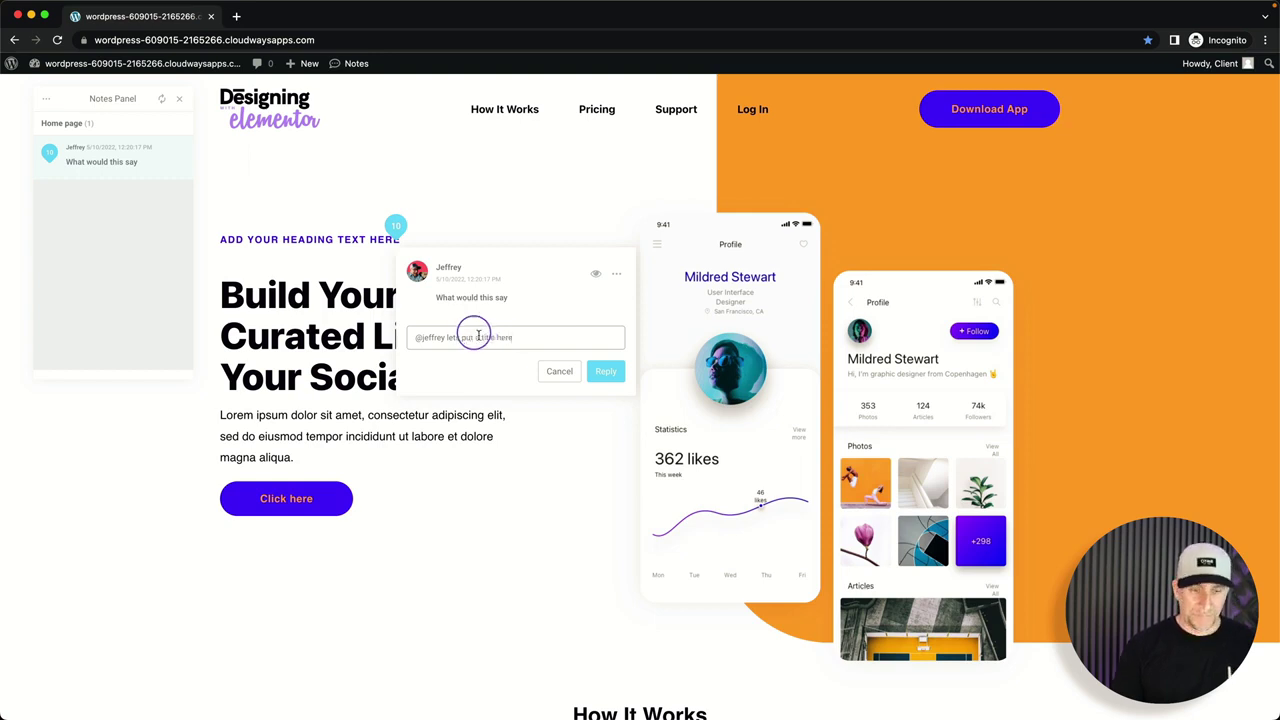
{"action": "left_click", "coordinate": [596, 372]}
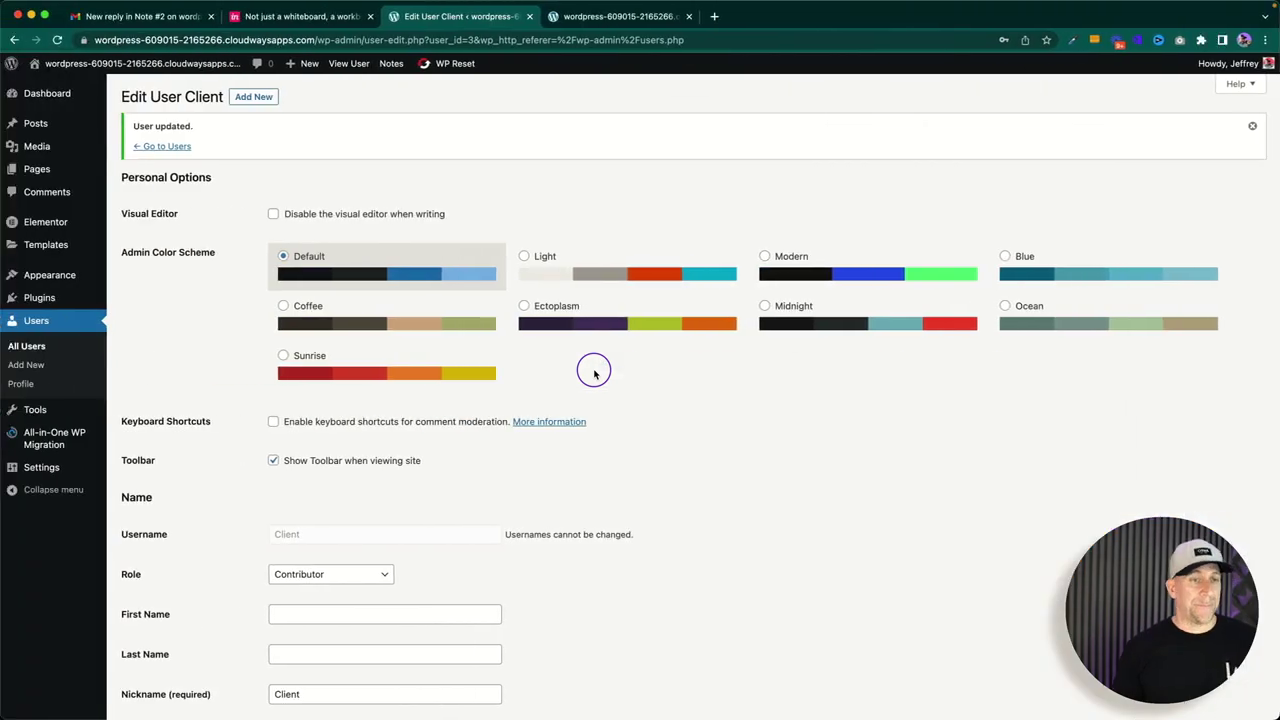
{"action": "left_click", "coordinate": [622, 18]}
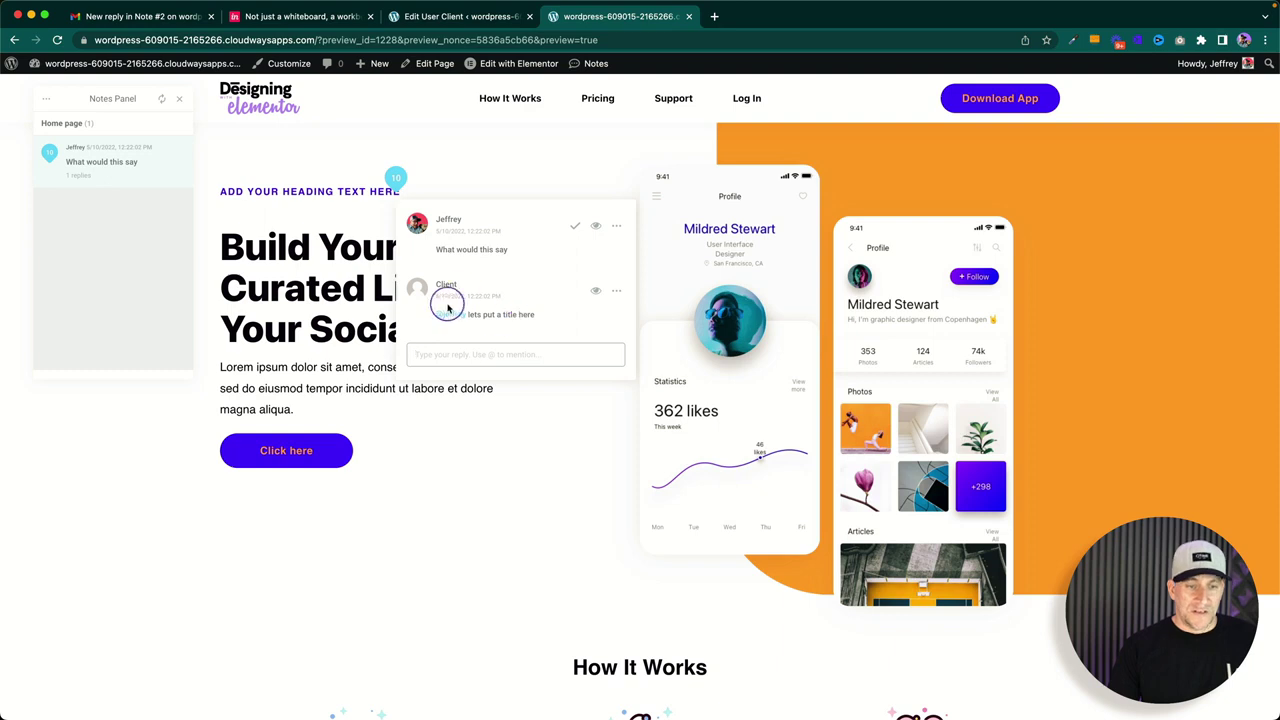
{"action": "left_click", "coordinate": [469, 353]}
{"action": "type", "text": "@c"}
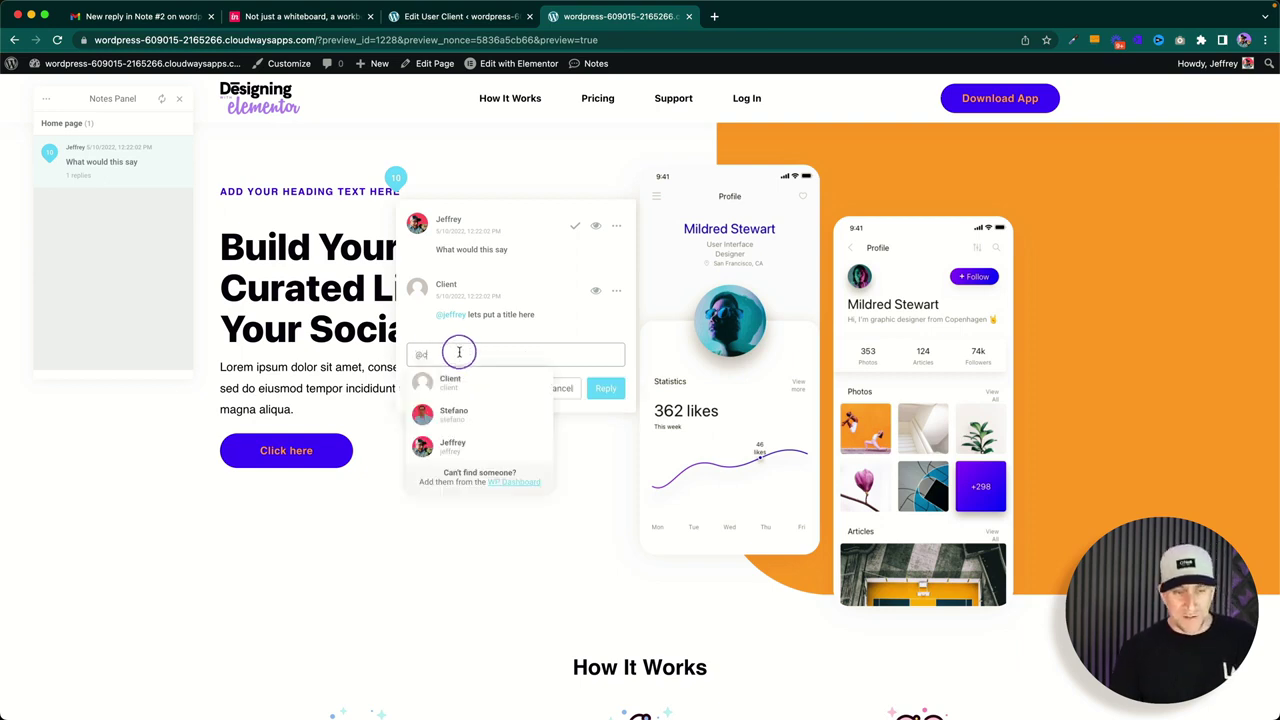
{"action": "left_click", "coordinate": [466, 380]}
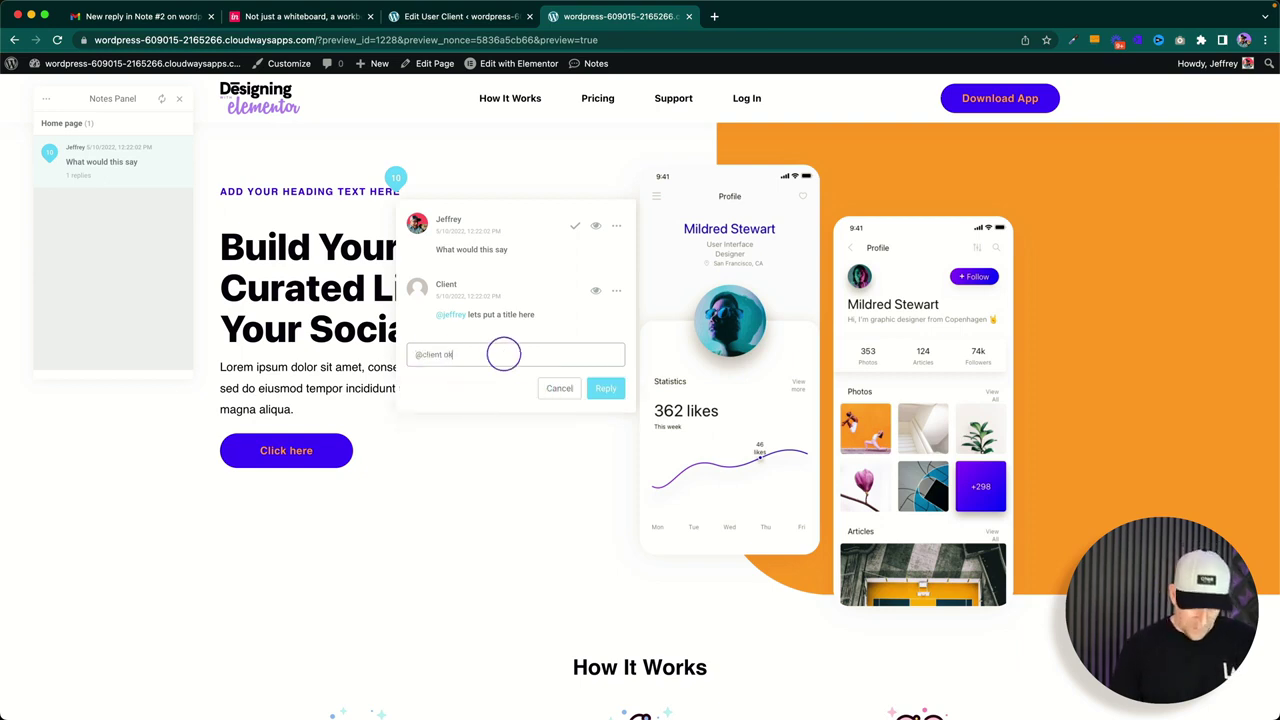
{"action": "left_click", "coordinate": [605, 388]}
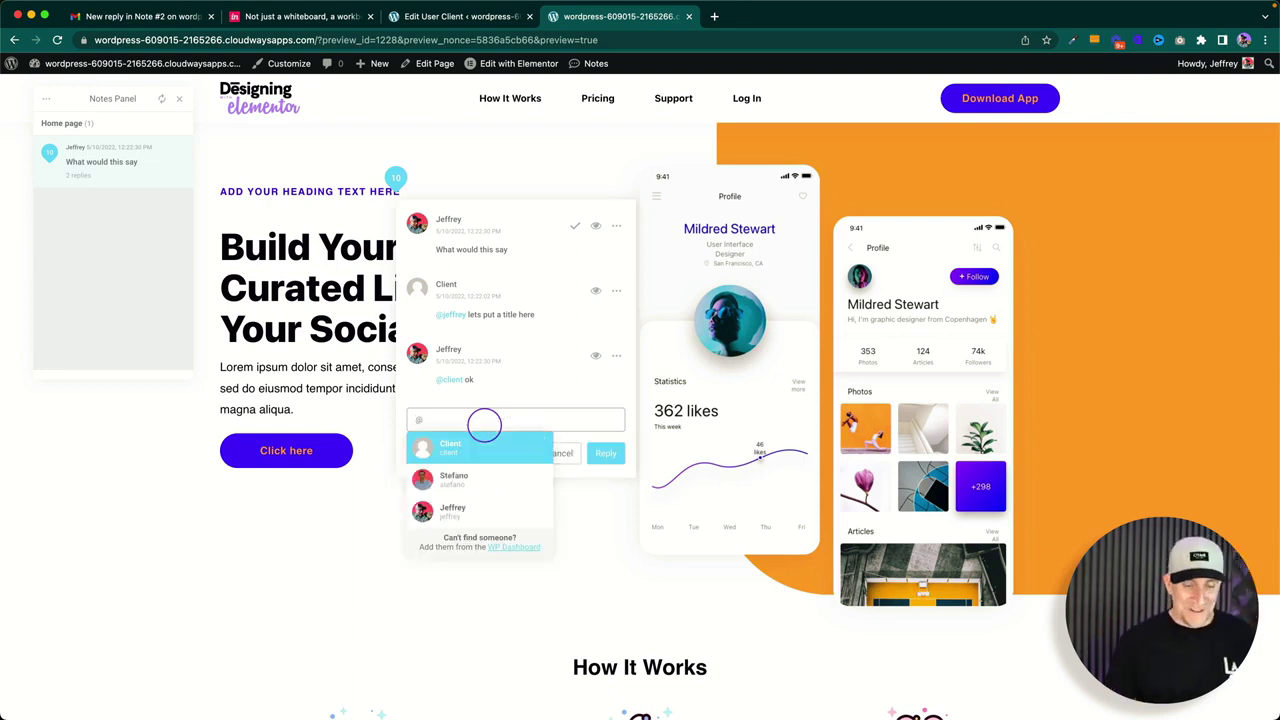
Reply in the "What would this say" thread, mentioning the second user in the mention list with the text "can you check this out".
{"action": "left_click", "coordinate": [474, 466]}
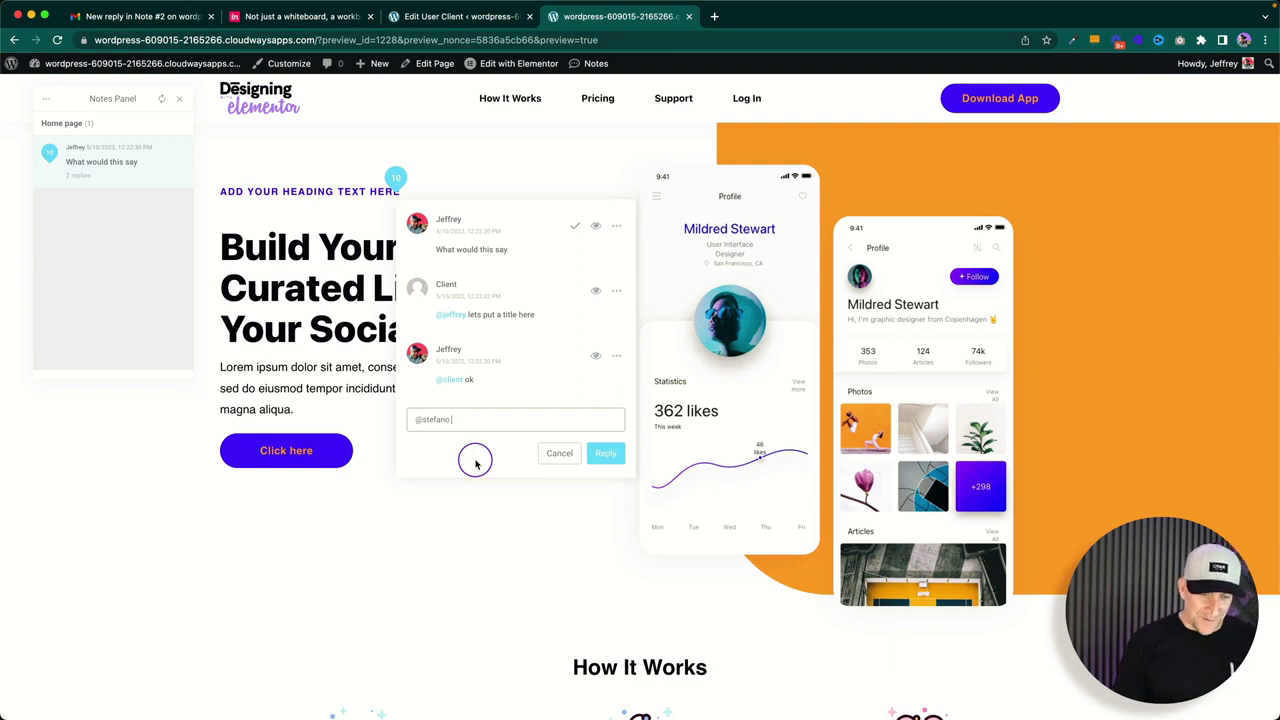
{"action": "type", "text": "ano "}
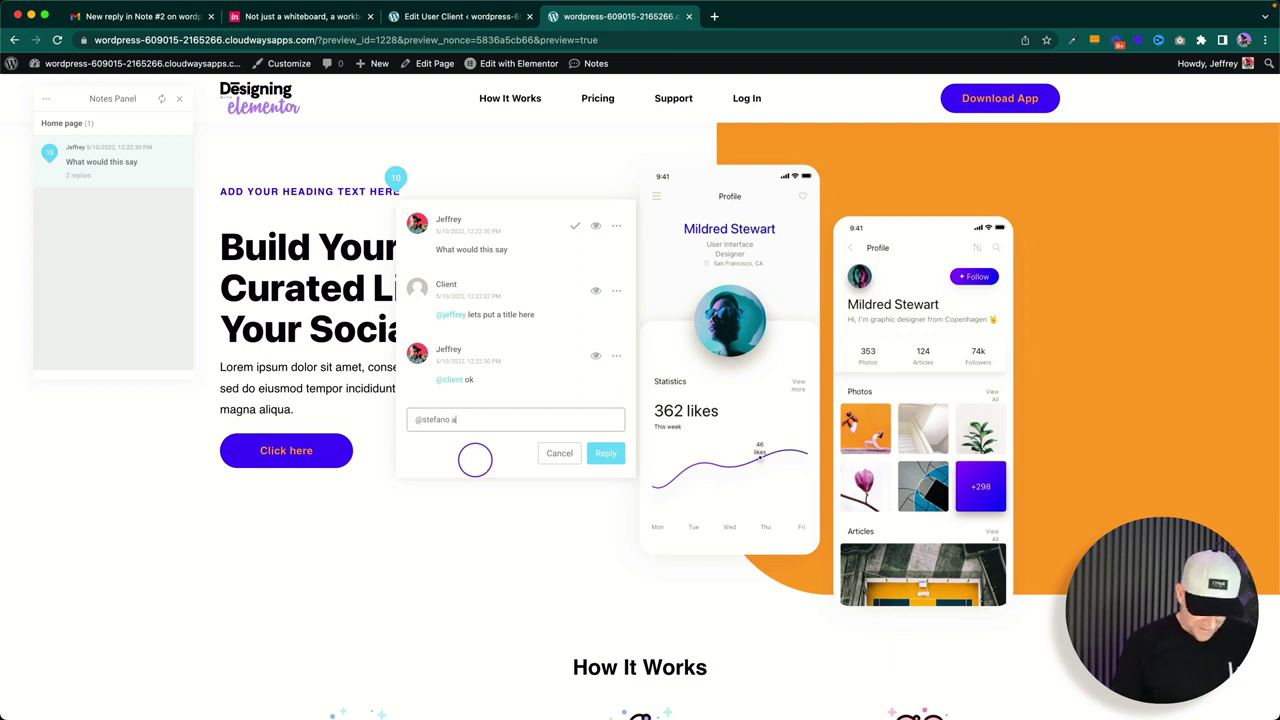
{"action": "type", "text": "can you chek this out"}
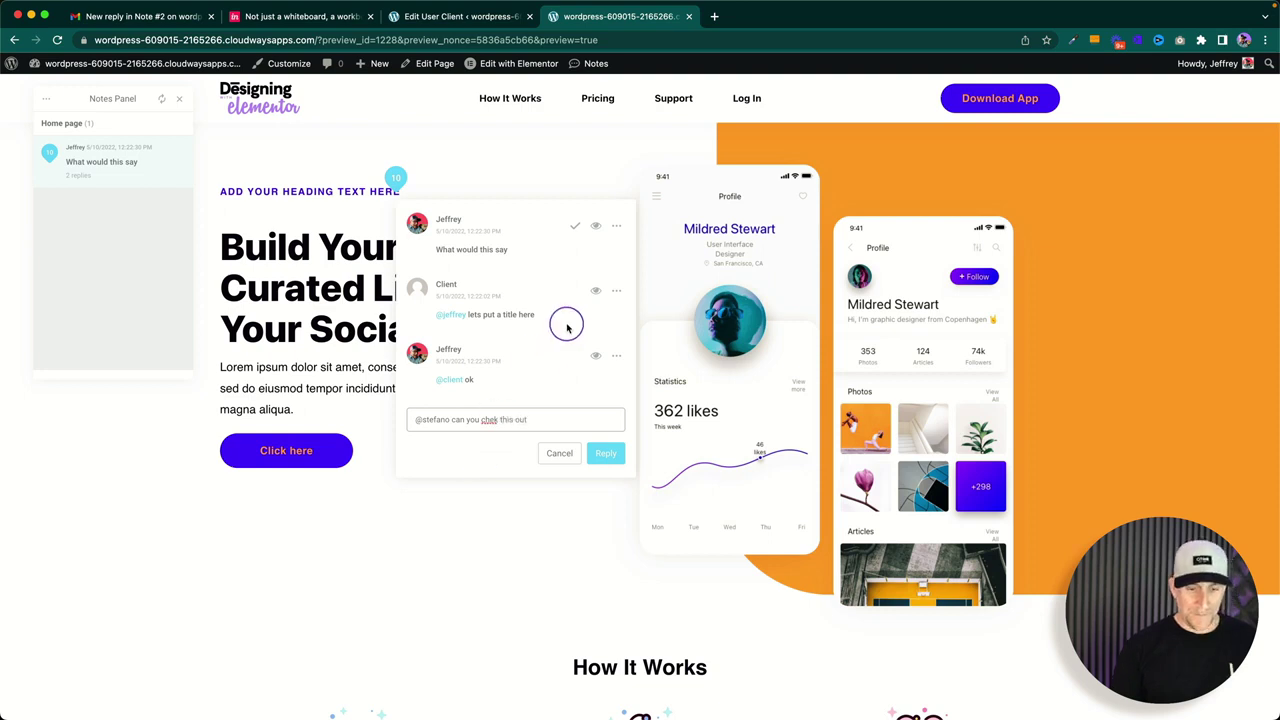
{"action": "left_click", "coordinate": [494, 421]}
{"action": "type", "text": "c"}
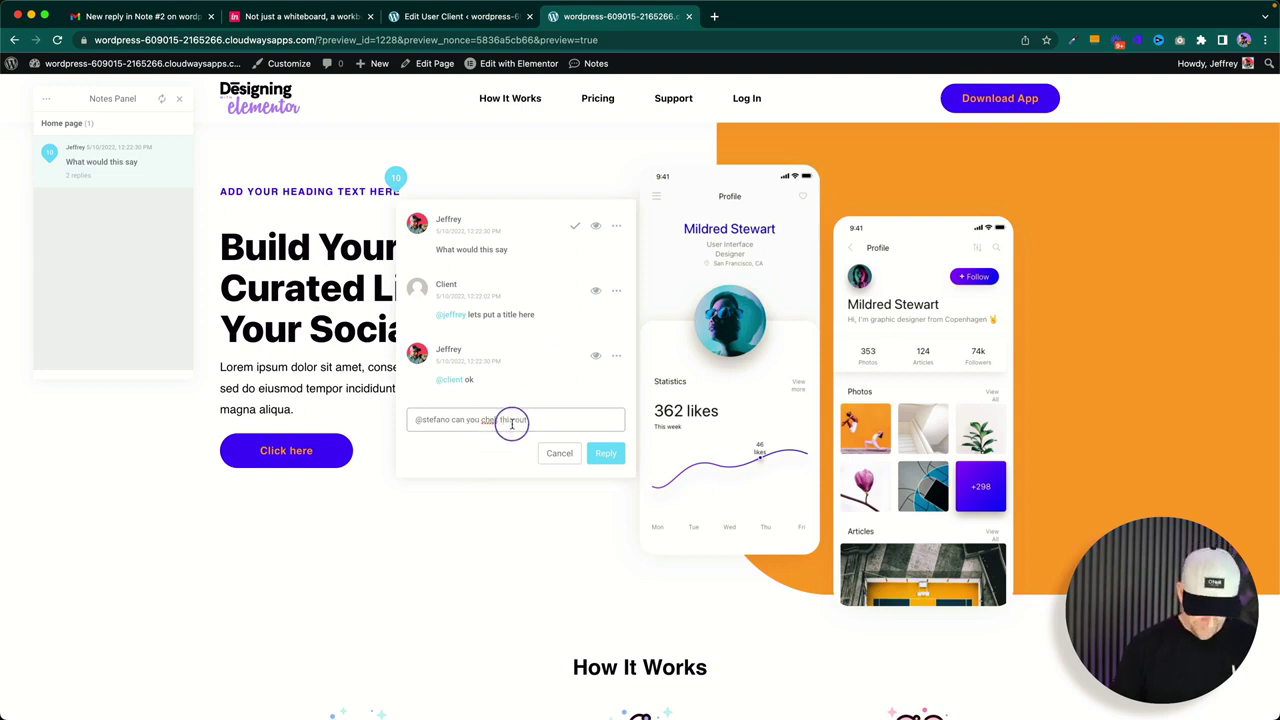
{"action": "left_click", "coordinate": [607, 453]}
{"action": "left_click", "coordinate": [728, 446]}
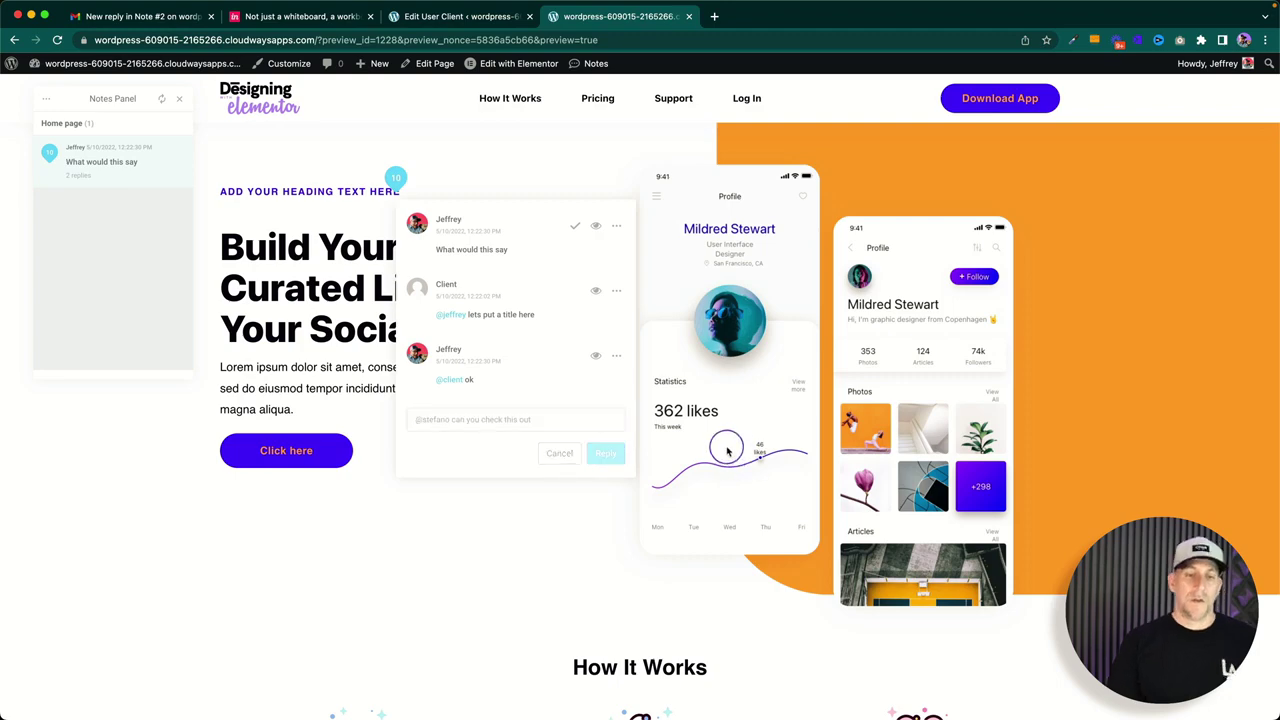
Look over the page from the hero section to the footer in Notes mode, examining which elements can hold a note.
{"action": "scroll", "coordinate": [994, 366], "scroll_direction": "down", "scroll_amount": 5}
{"action": "left_click", "coordinate": [763, 407]}
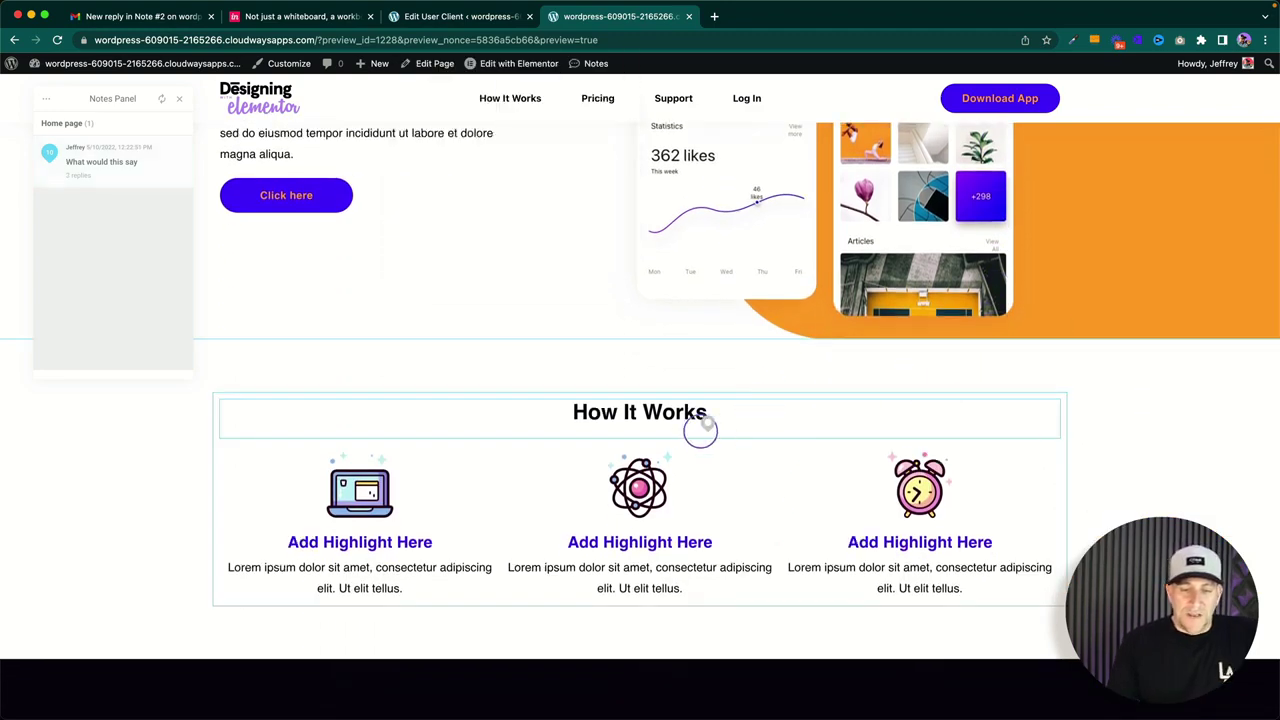
{"action": "scroll", "coordinate": [680, 420], "scroll_direction": "down", "scroll_amount": 4}
{"action": "scroll", "coordinate": [690, 300], "scroll_direction": "up", "scroll_amount": 2}
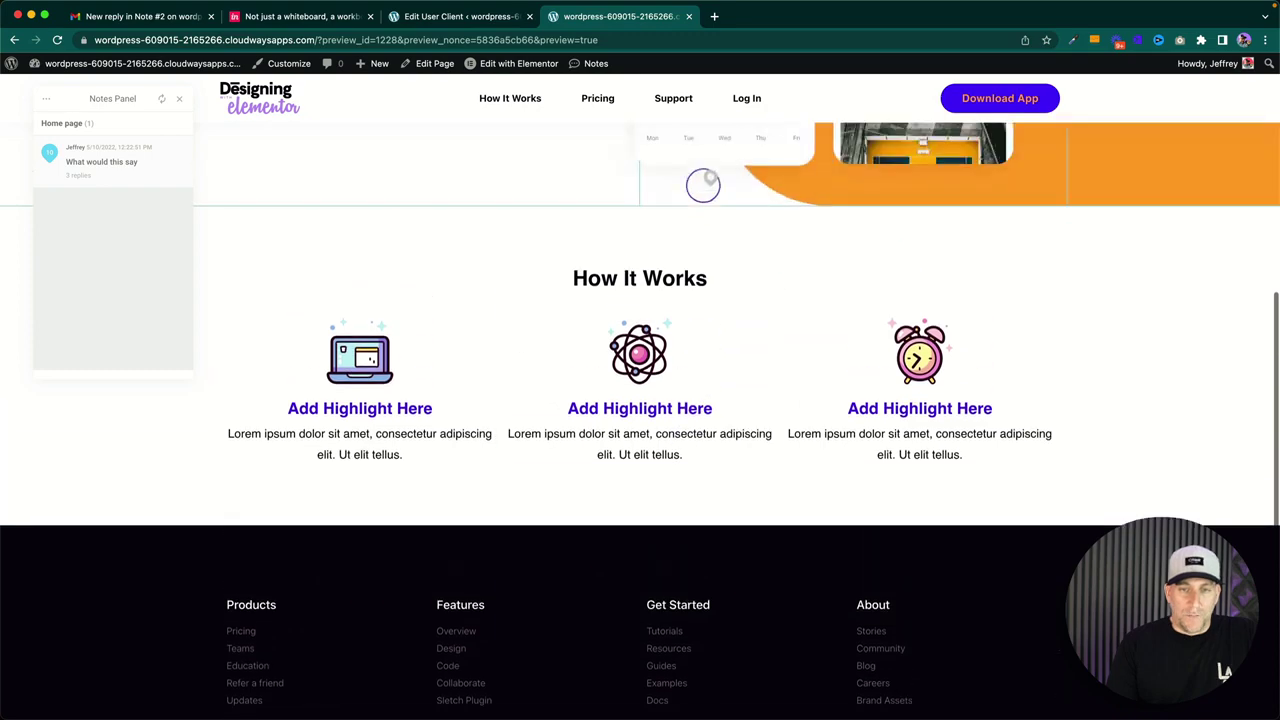
{"action": "left_click", "coordinate": [748, 98]}
{"action": "scroll", "coordinate": [749, 300], "scroll_direction": "down", "scroll_amount": 10}
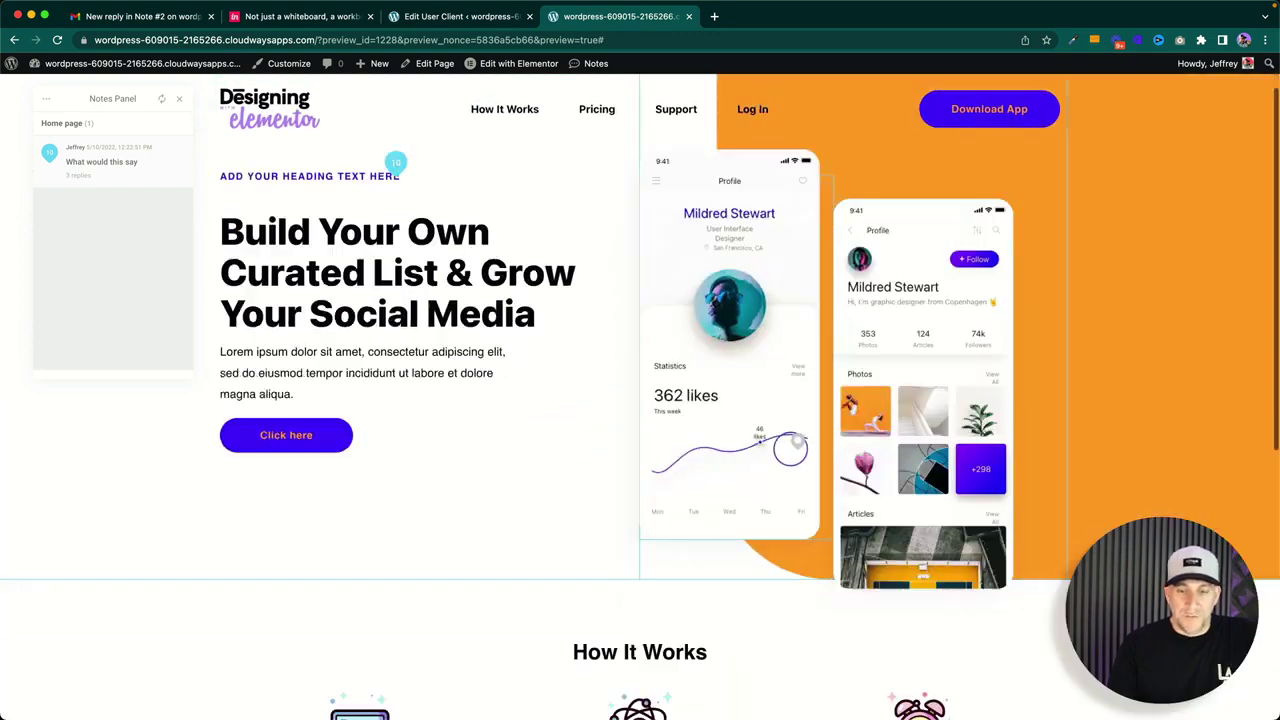
{"action": "left_click", "coordinate": [676, 480]}
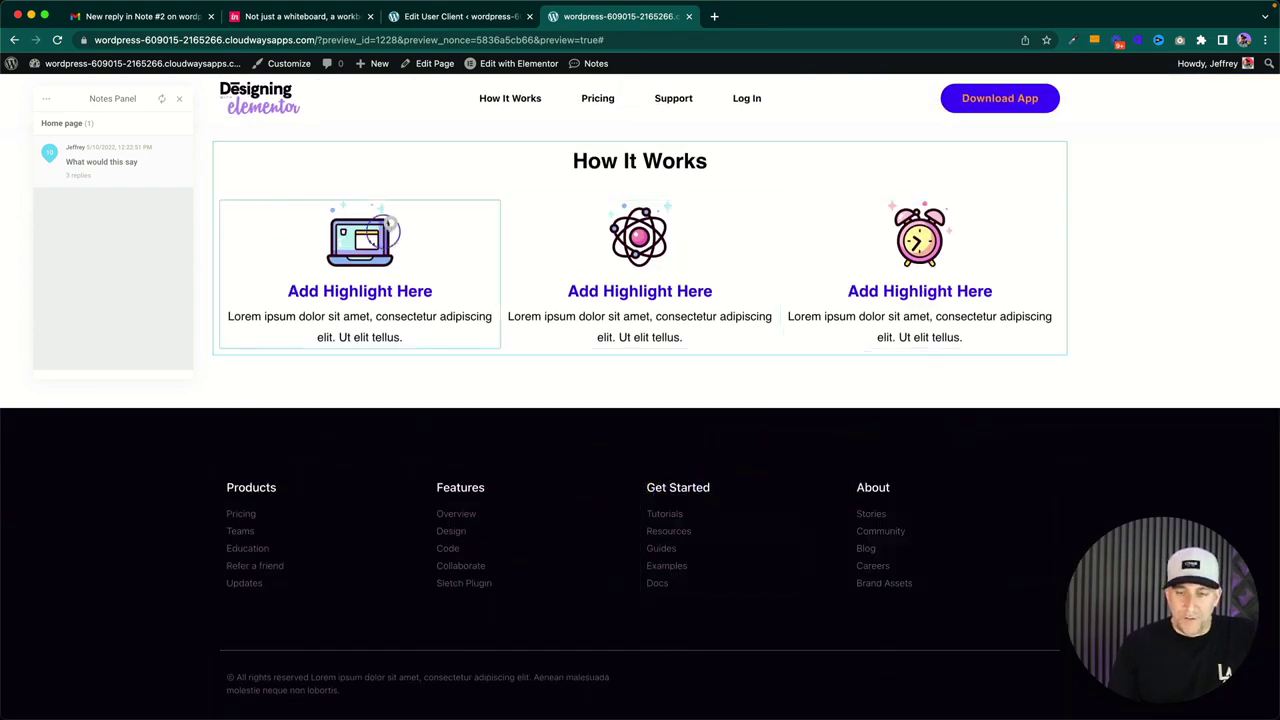
{"action": "left_click", "coordinate": [288, 196]}
{"action": "scroll", "coordinate": [500, 250], "scroll_direction": "up", "scroll_amount": 2}
{"action": "left_click", "coordinate": [515, 257]}
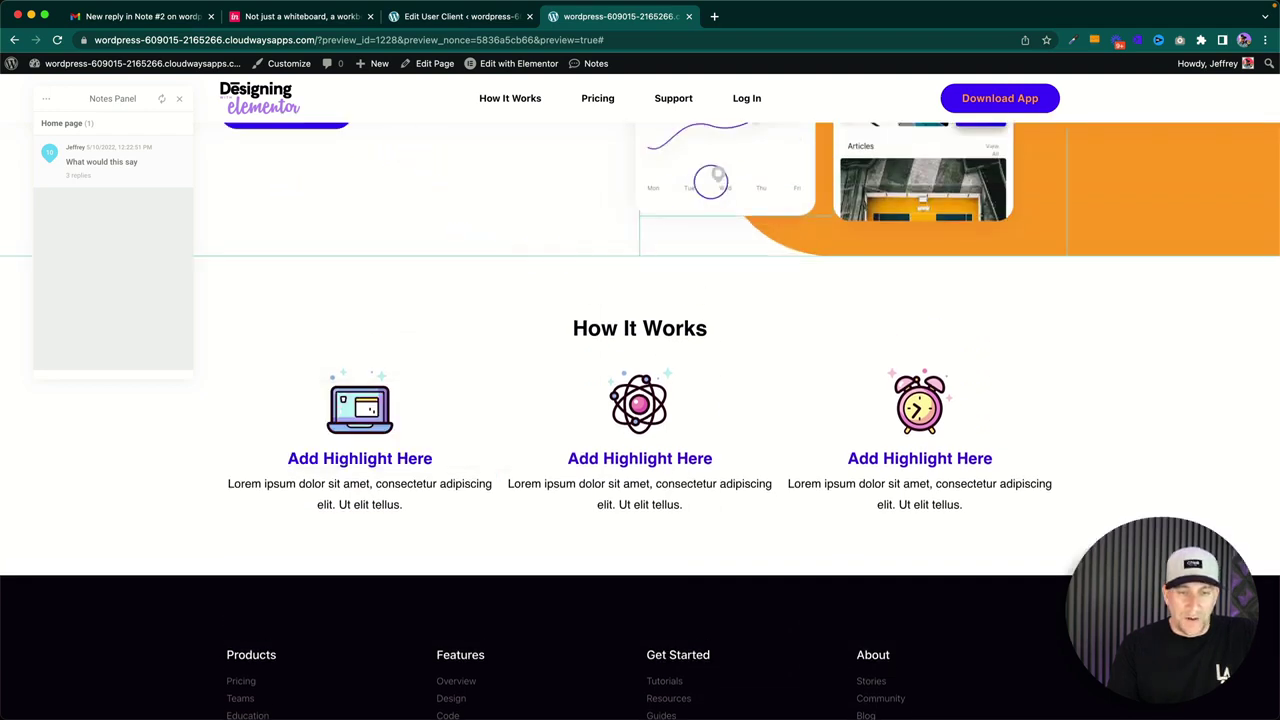
{"action": "left_click", "coordinate": [720, 177]}
{"action": "scroll", "coordinate": [826, 309], "scroll_direction": "up", "scroll_amount": 4}
{"action": "left_click", "coordinate": [767, 182]}
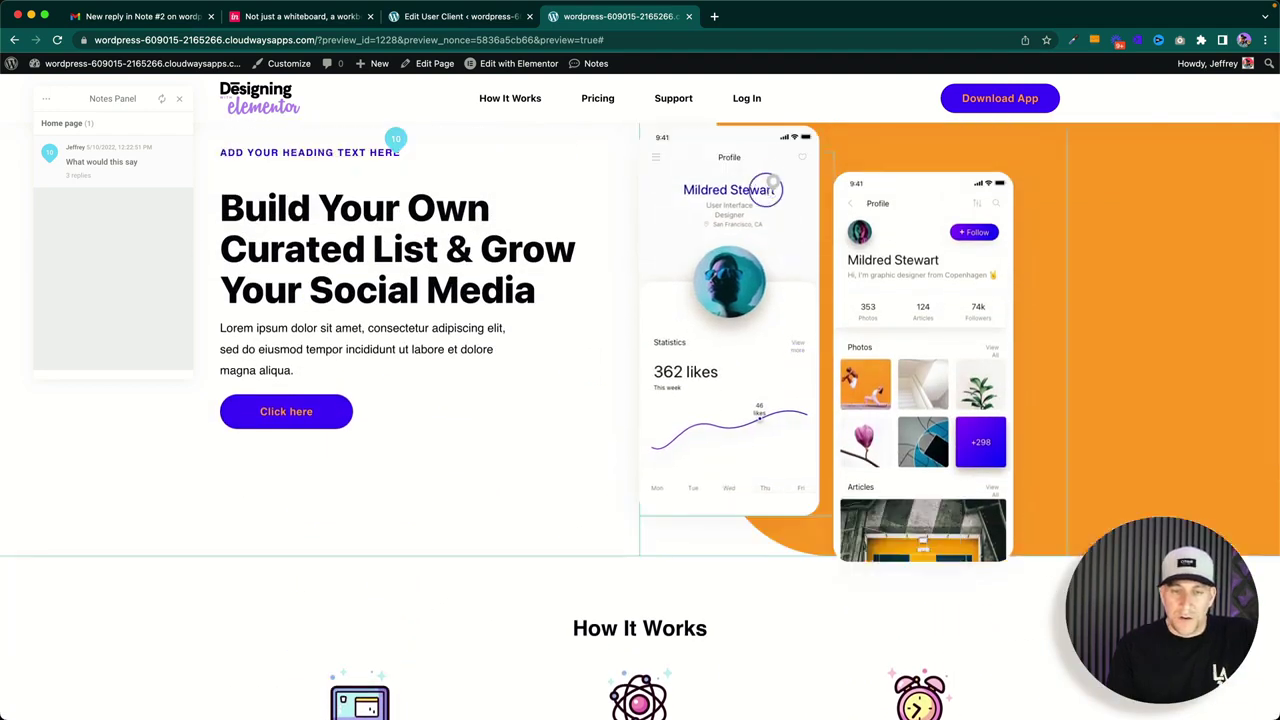
Try starting empty notes on the profile mockup, the main headline and the "Click here" button.
{"action": "left_click", "coordinate": [774, 208]}
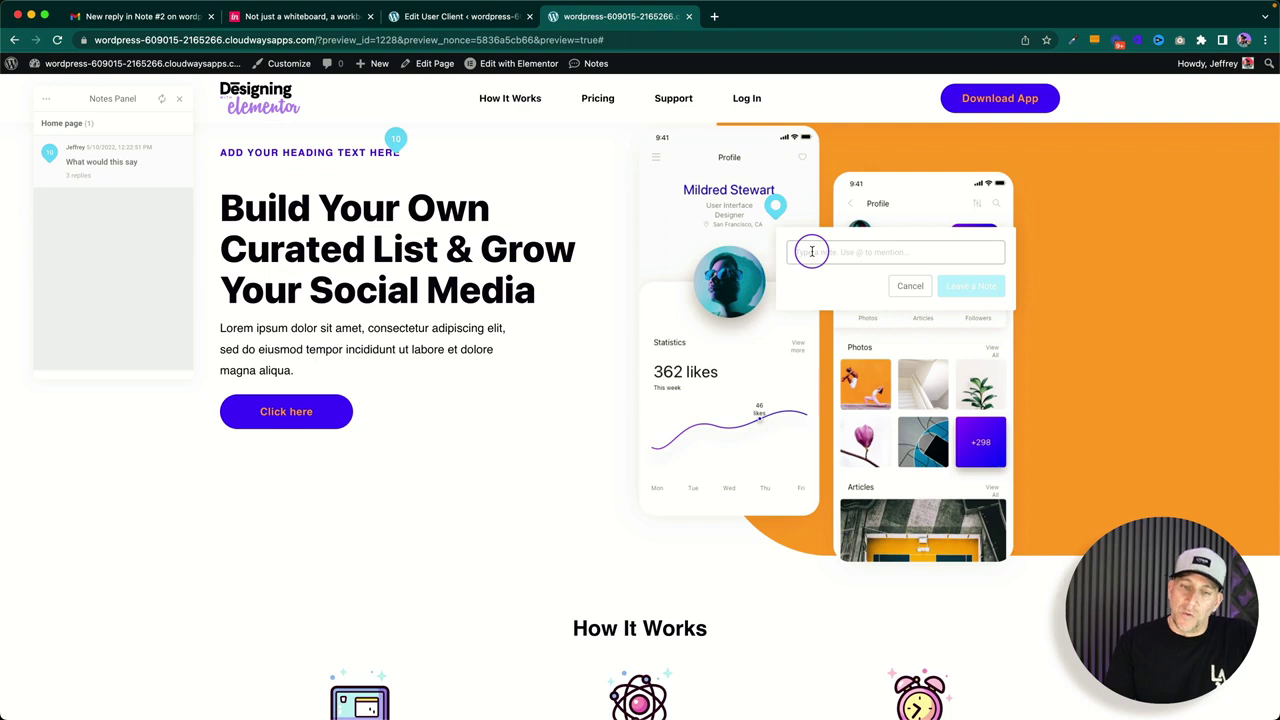
{"action": "left_click", "coordinate": [652, 360]}
{"action": "left_click", "coordinate": [420, 240]}
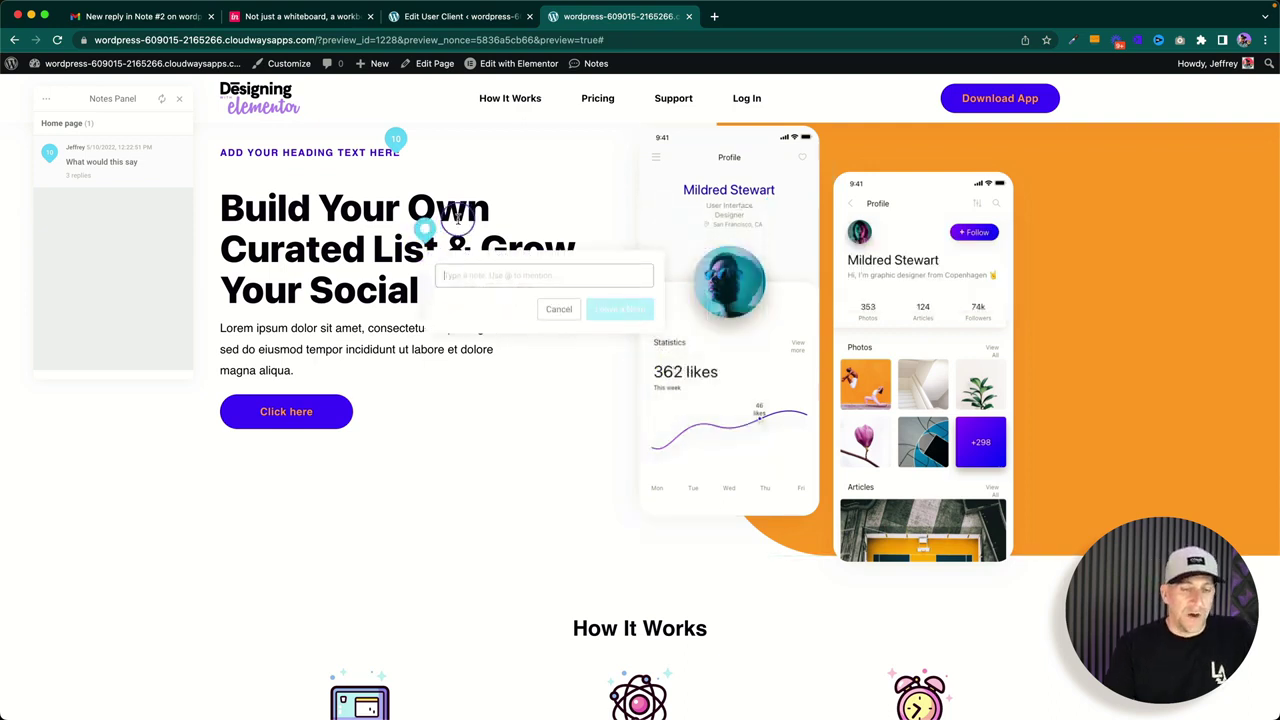
{"action": "left_click", "coordinate": [406, 366]}
{"action": "left_click", "coordinate": [352, 402]}
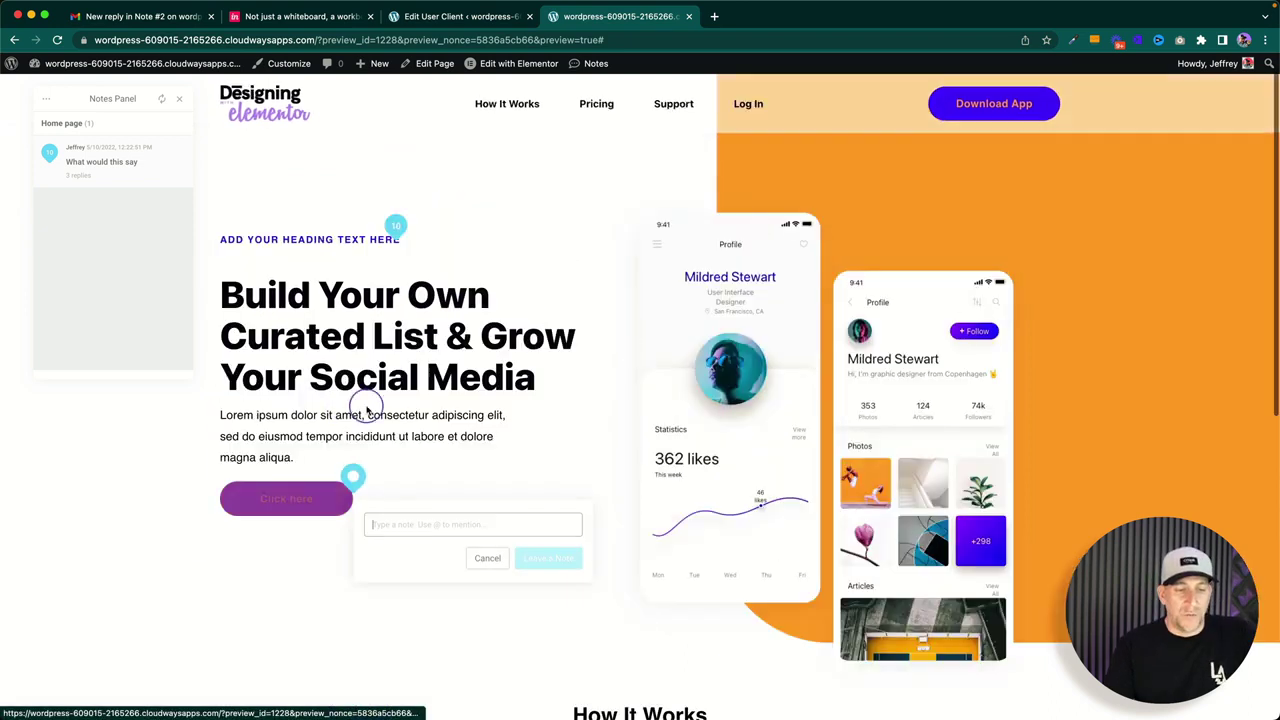
{"action": "left_click", "coordinate": [479, 528]}
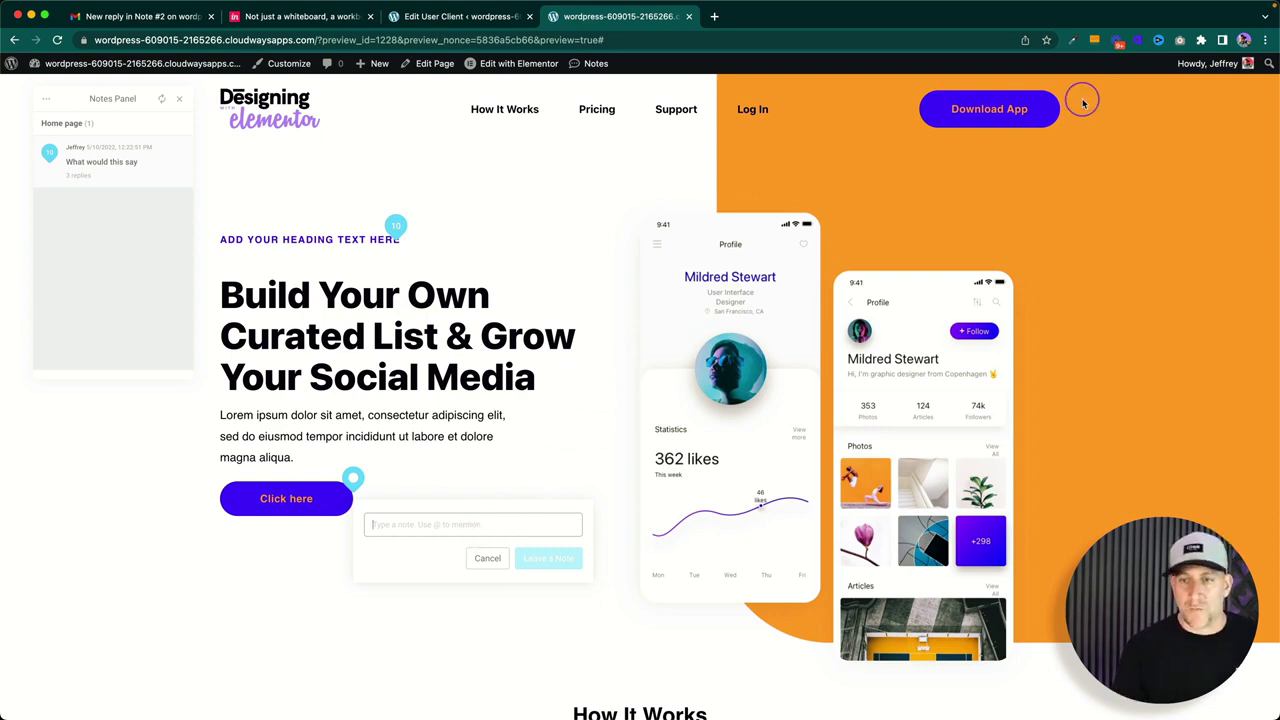
Leave a note on the "Download App" button, mentioning the administrator with the text "this button isn't working".
{"action": "left_click", "coordinate": [1055, 110]}
{"action": "left_click", "coordinate": [870, 139]}
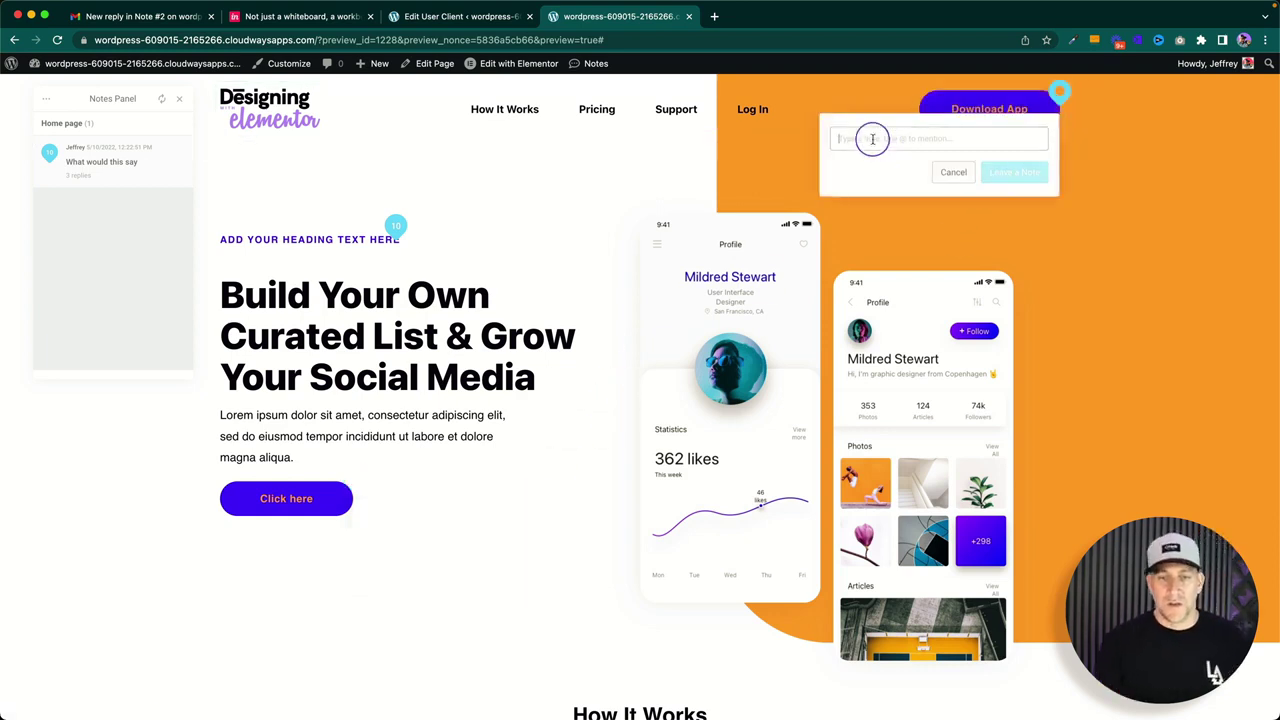
{"action": "type", "text": "@je"}
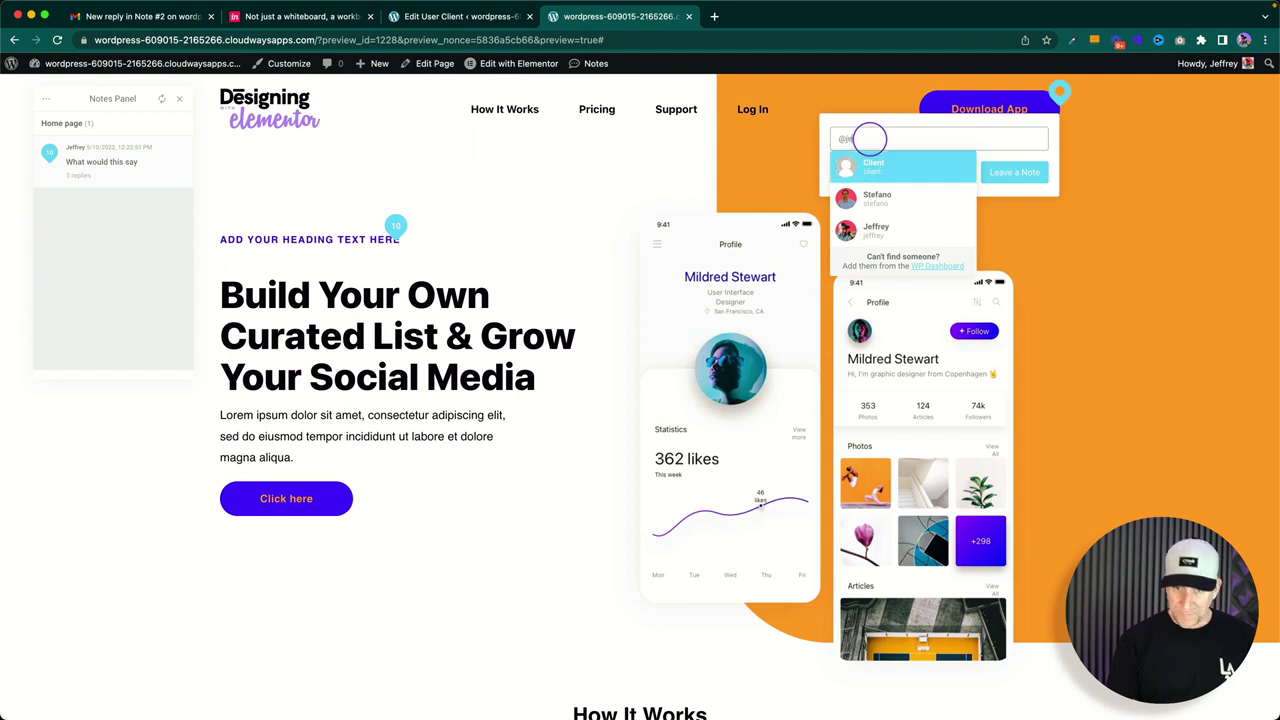
{"action": "left_click", "coordinate": [874, 168]}
{"action": "type", "text": "this button isnt working"}
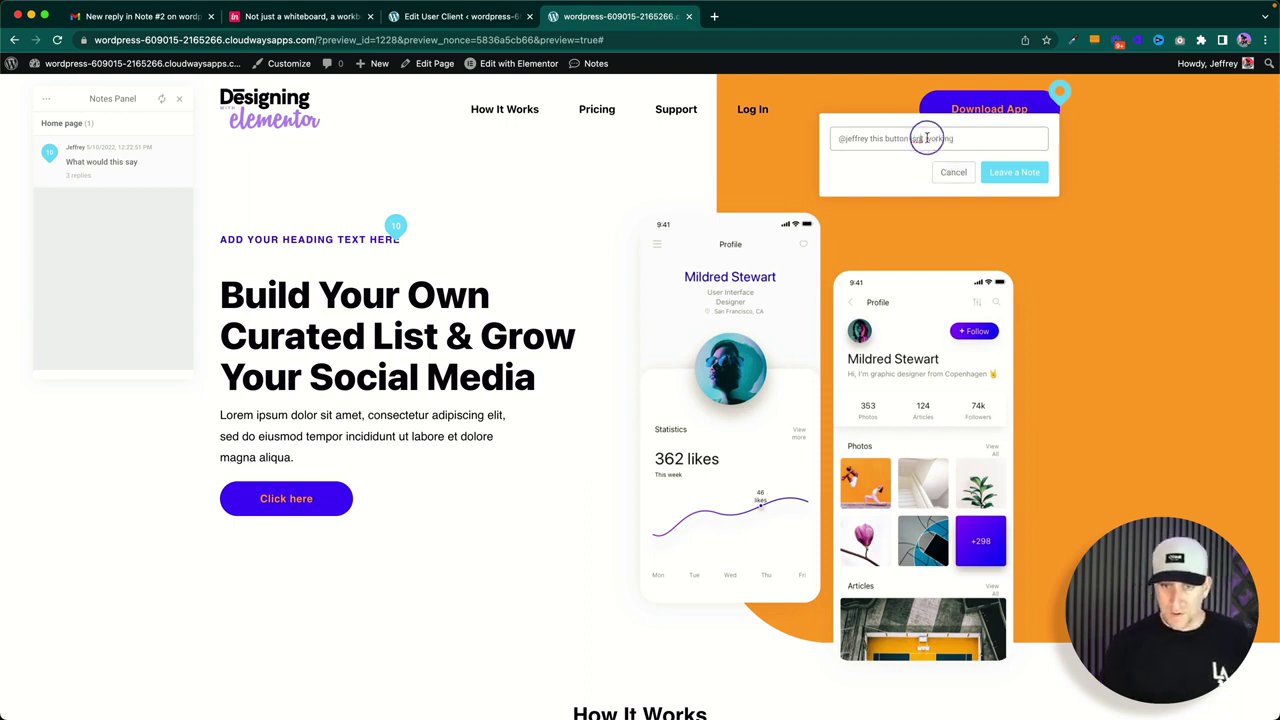
{"action": "left_click", "coordinate": [1015, 172]}
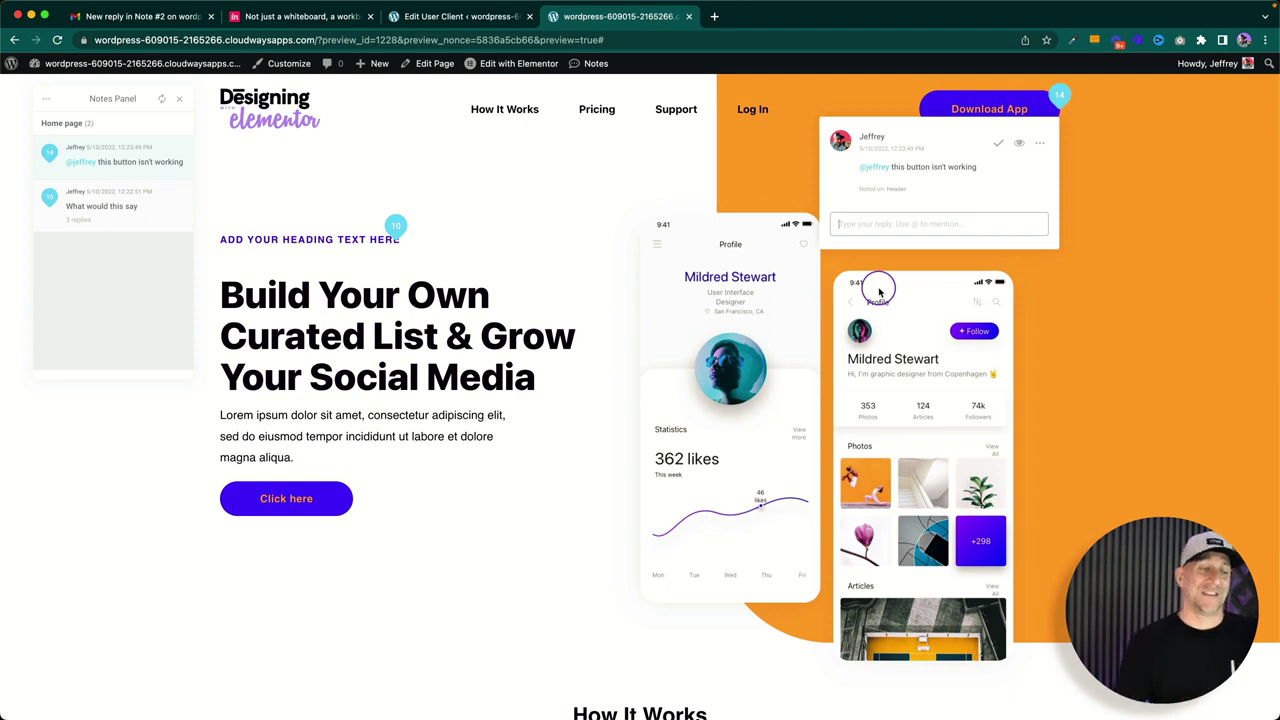
Turn off Notes on the administrator's page preview and in the incognito Client session.
{"action": "left_click", "coordinate": [178, 98]}
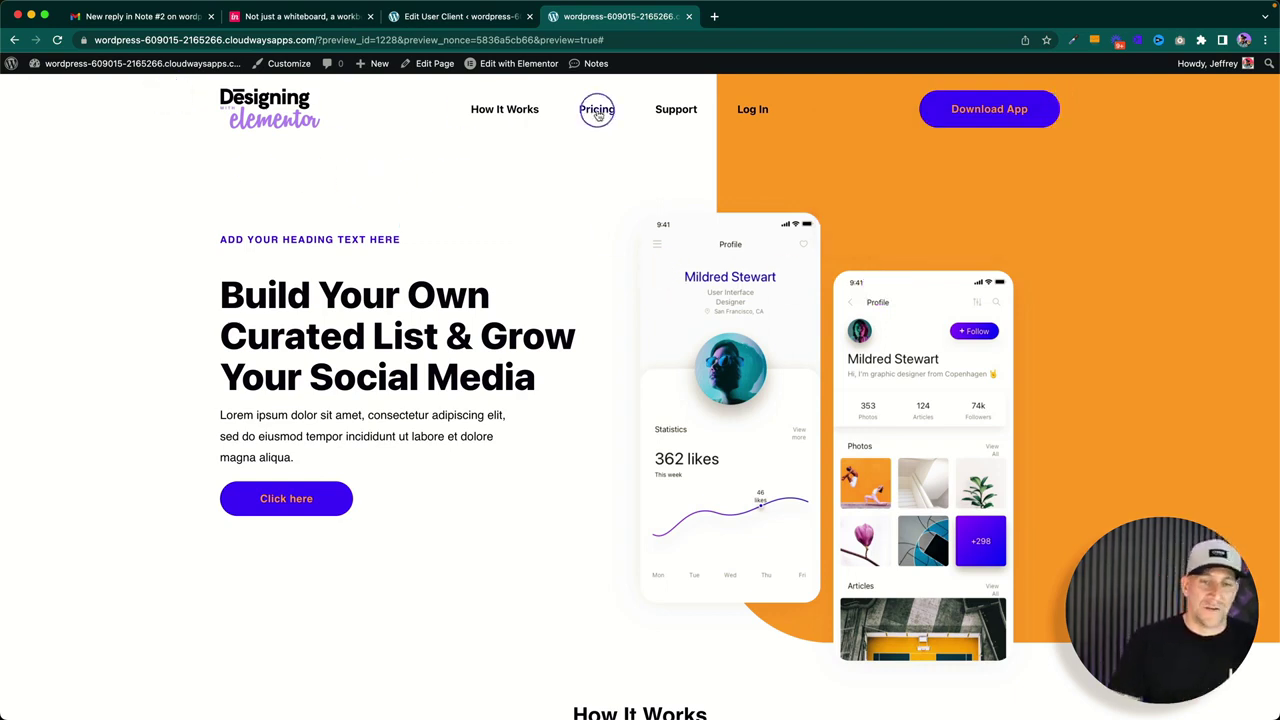
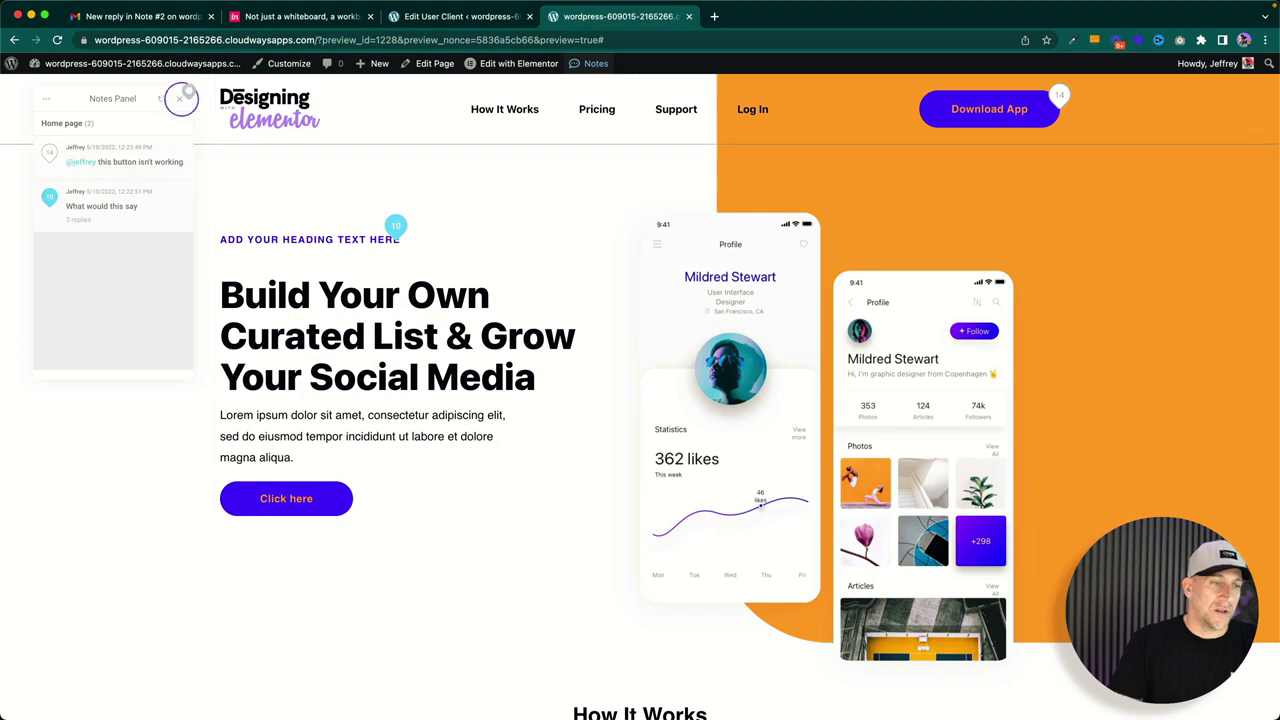
{"action": "left_click", "coordinate": [592, 64]}
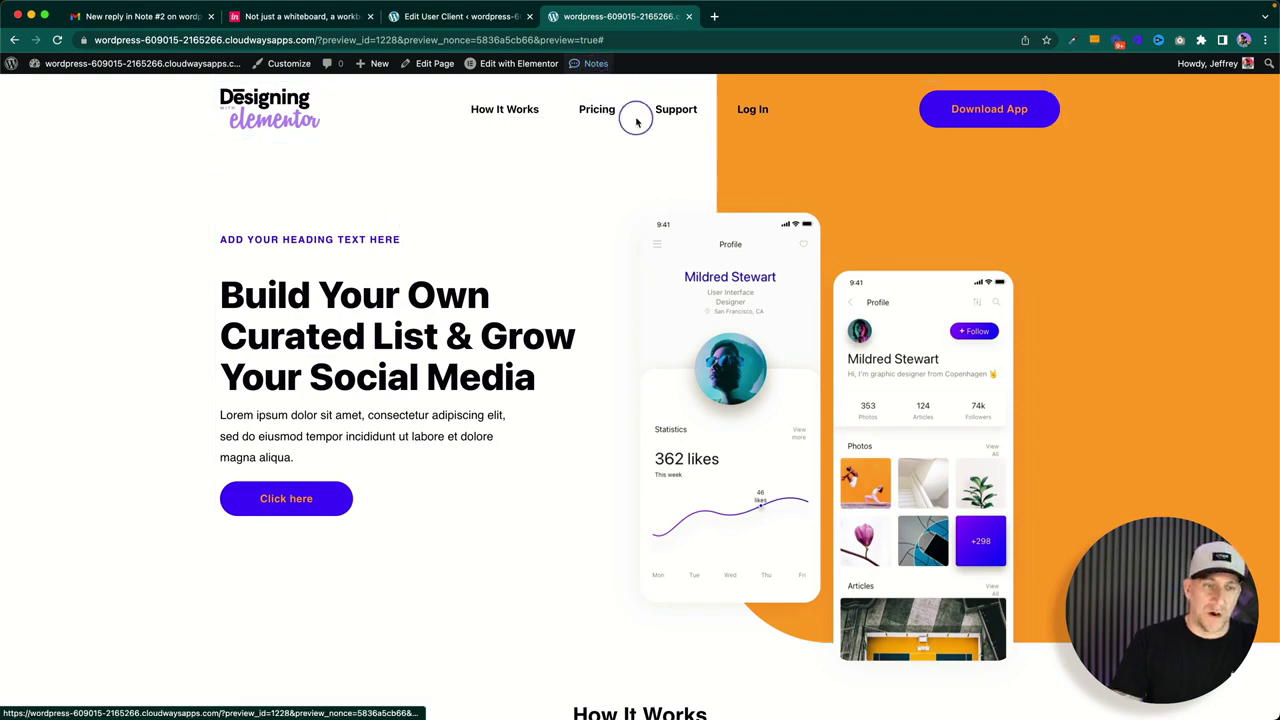
{"action": "key", "text": "ctrl+Right"}
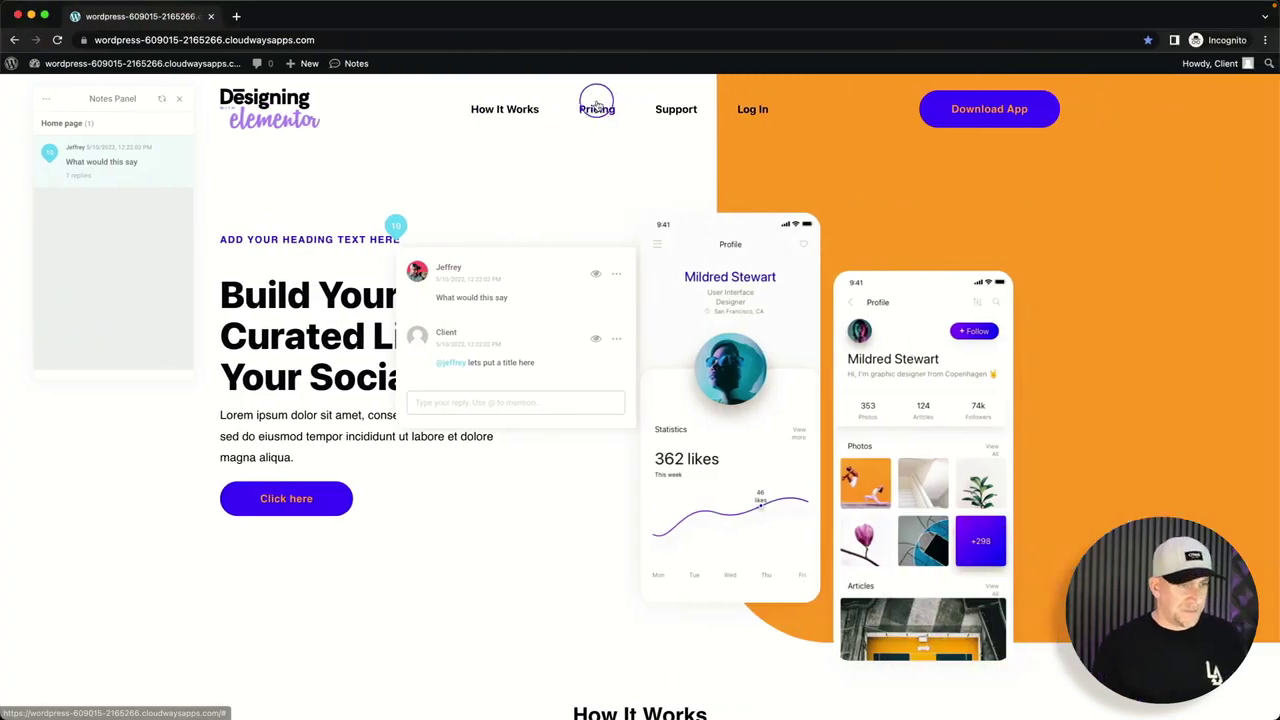
{"action": "left_click", "coordinate": [180, 98]}
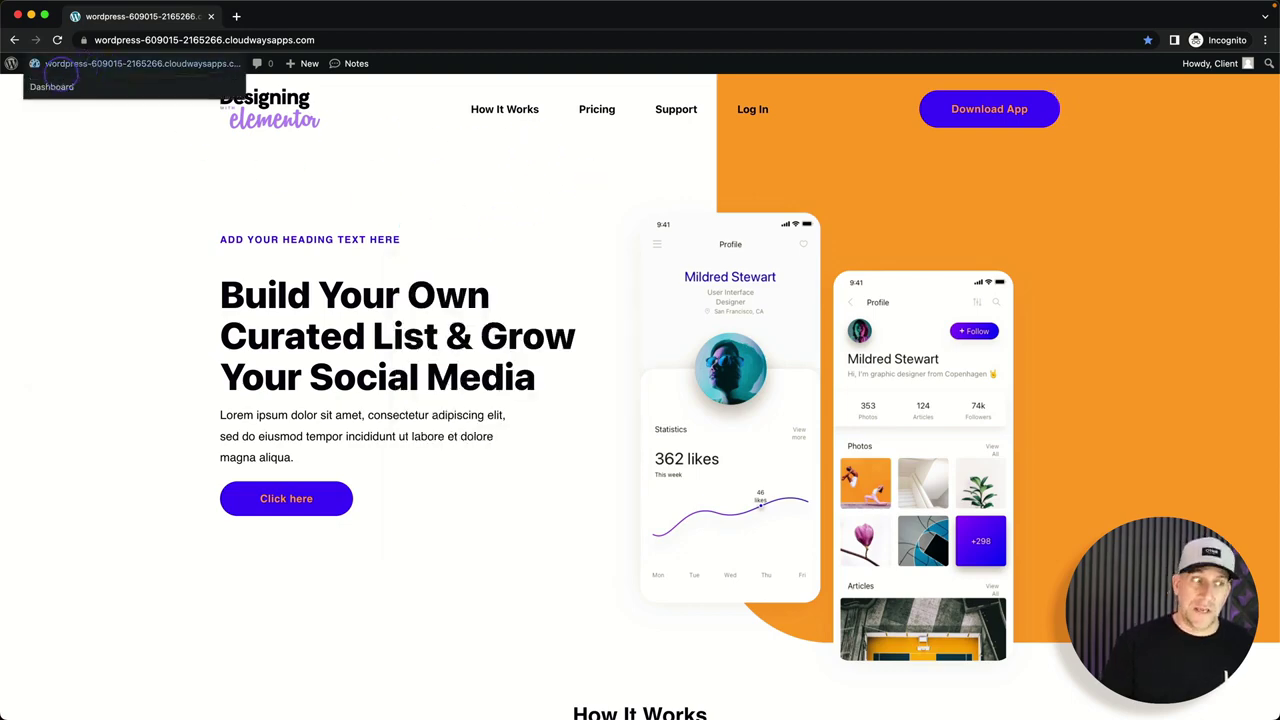
Open the Client user's profile from the dashboard and examine the Elementor Notes notifications setting.
{"action": "left_click", "coordinate": [55, 87]}
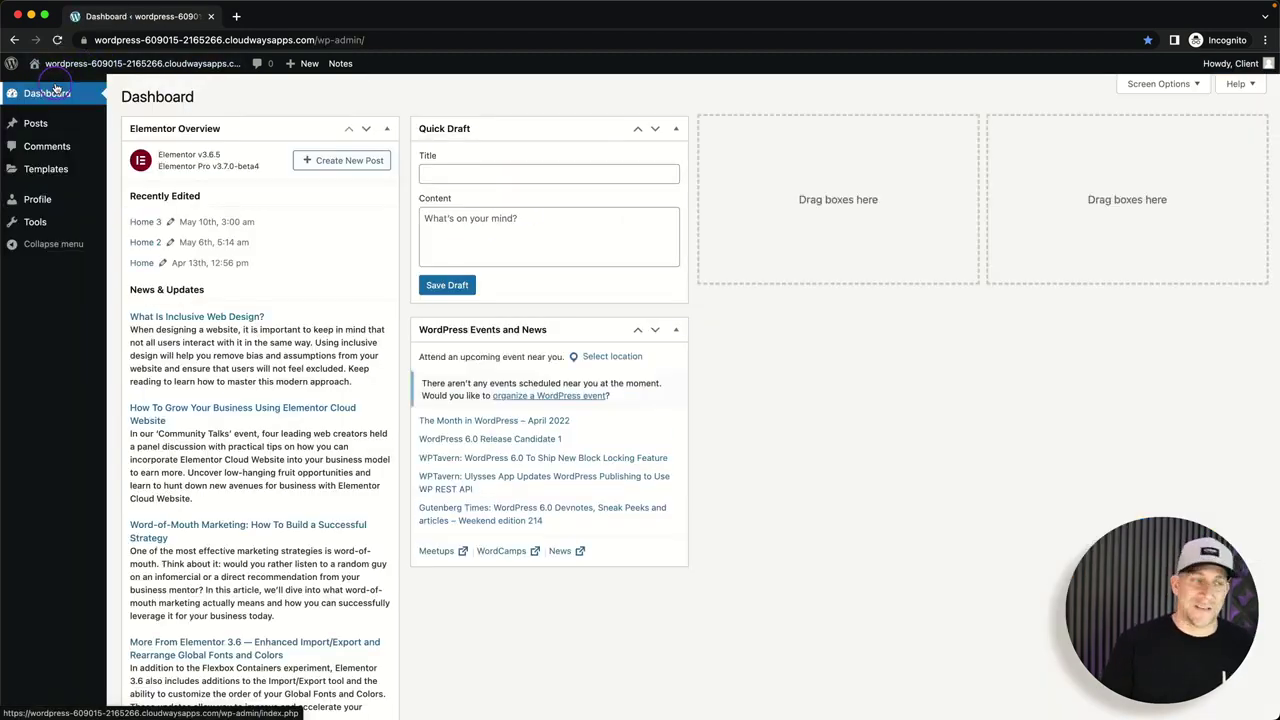
{"action": "left_click", "coordinate": [36, 199]}
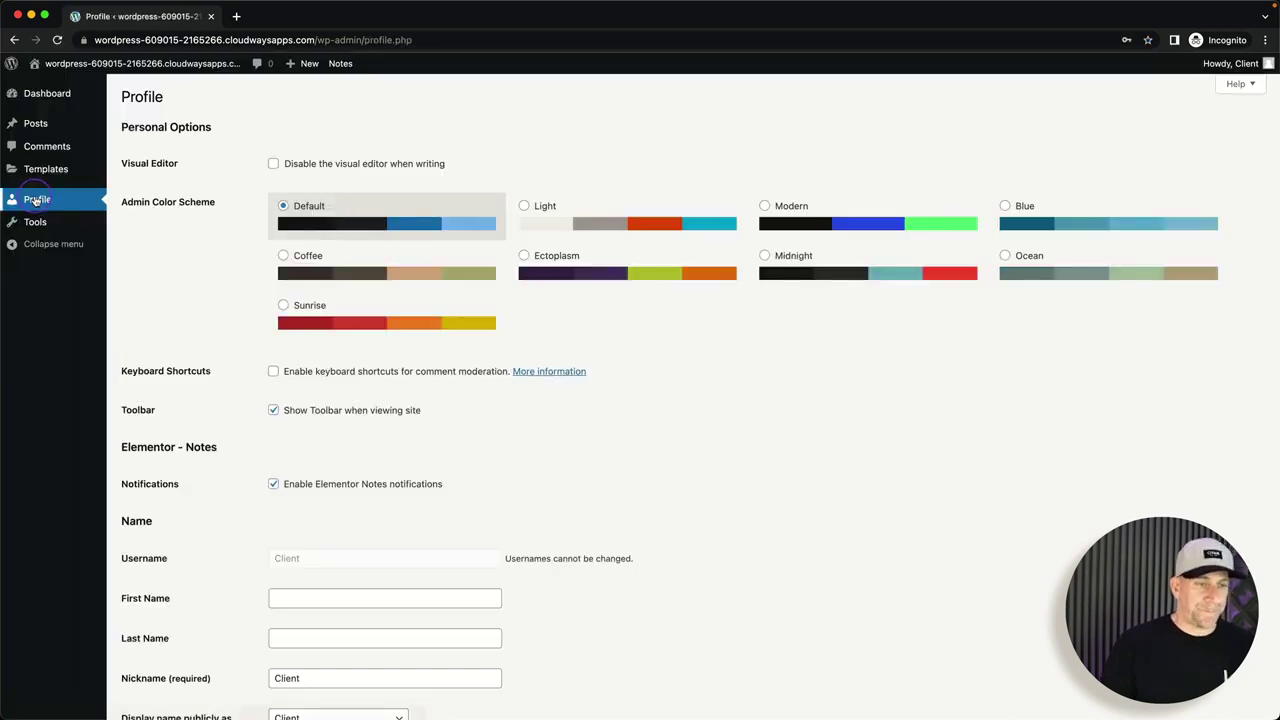
{"action": "scroll", "coordinate": [223, 312], "scroll_direction": "down", "scroll_amount": 3}
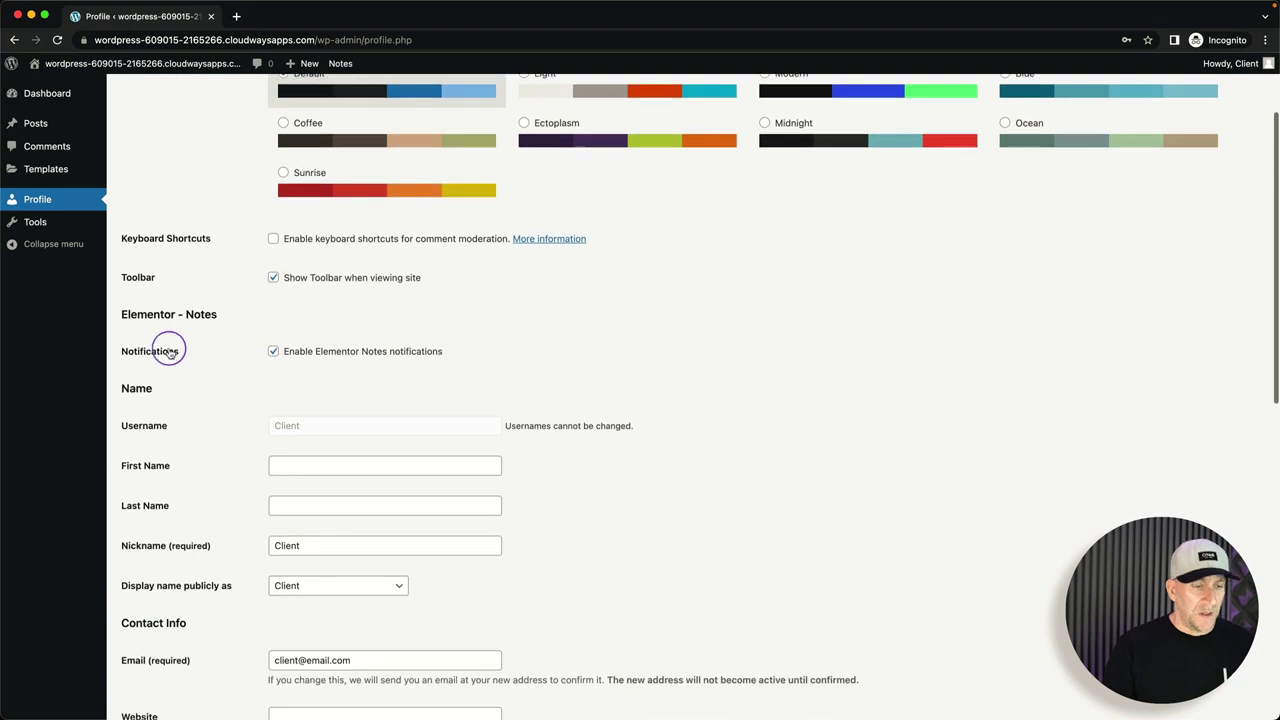
{"action": "left_click_drag", "start_coordinate": [120, 306], "coordinate": [200, 357]}
{"action": "left_click", "coordinate": [266, 363]}
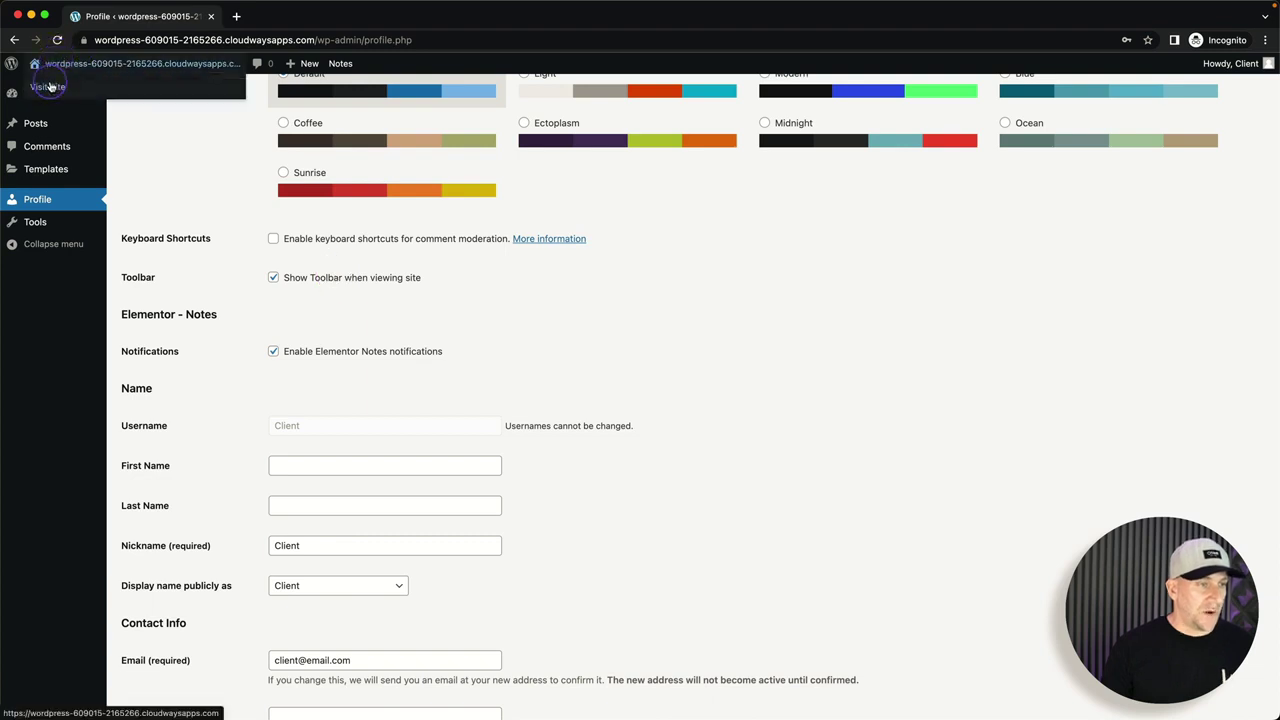
Return to the site as Client, open the "What would this say" note and examine the options available on its messages.
{"action": "left_click", "coordinate": [47, 86]}
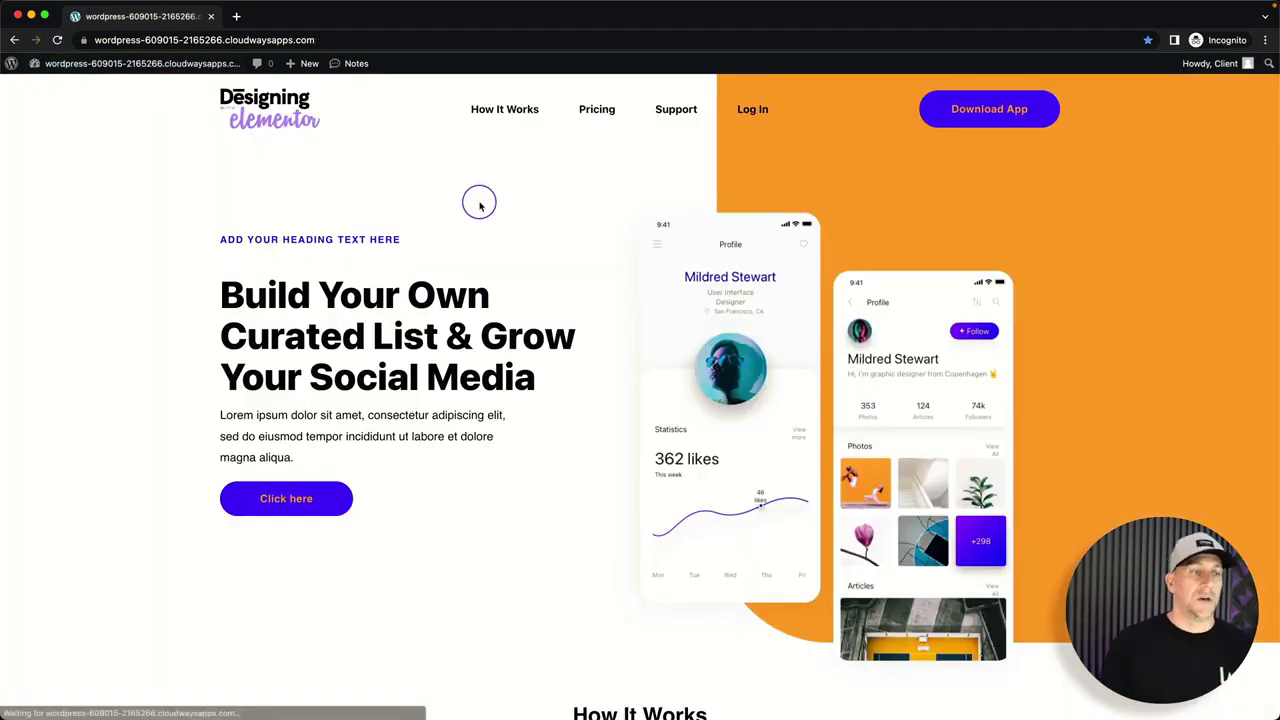
{"action": "left_click", "coordinate": [354, 66]}
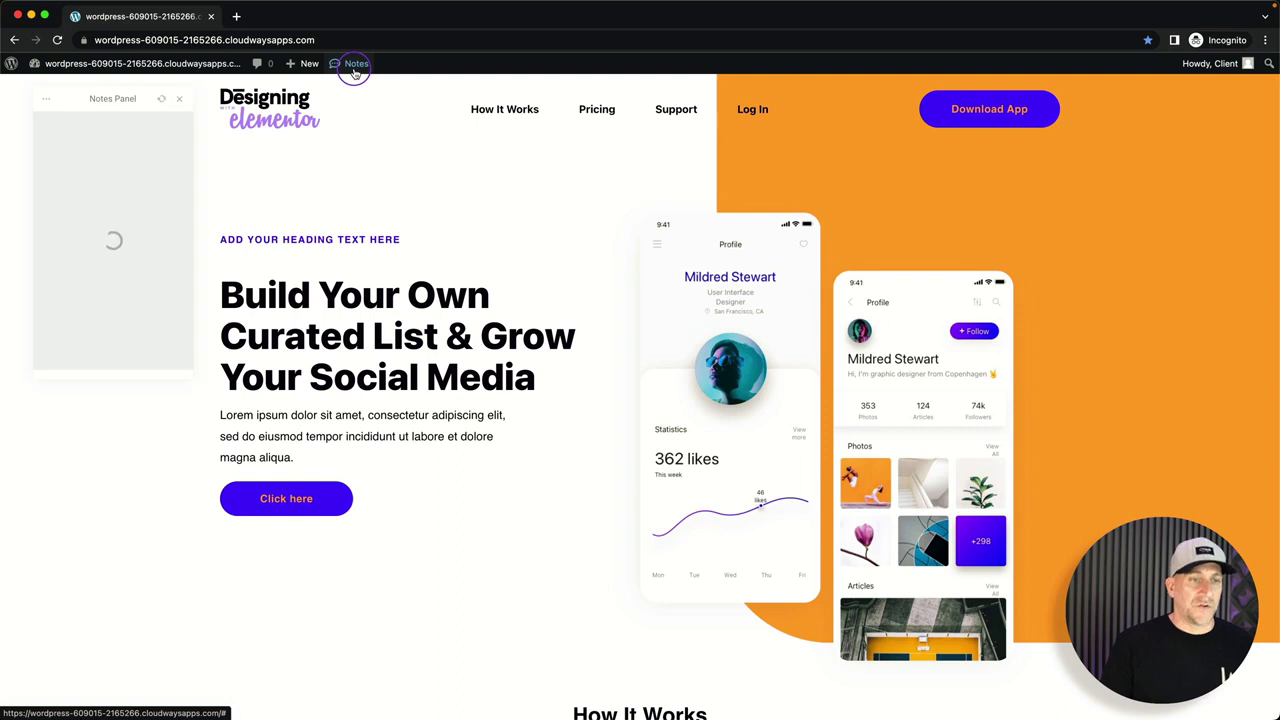
{"action": "left_click", "coordinate": [398, 238]}
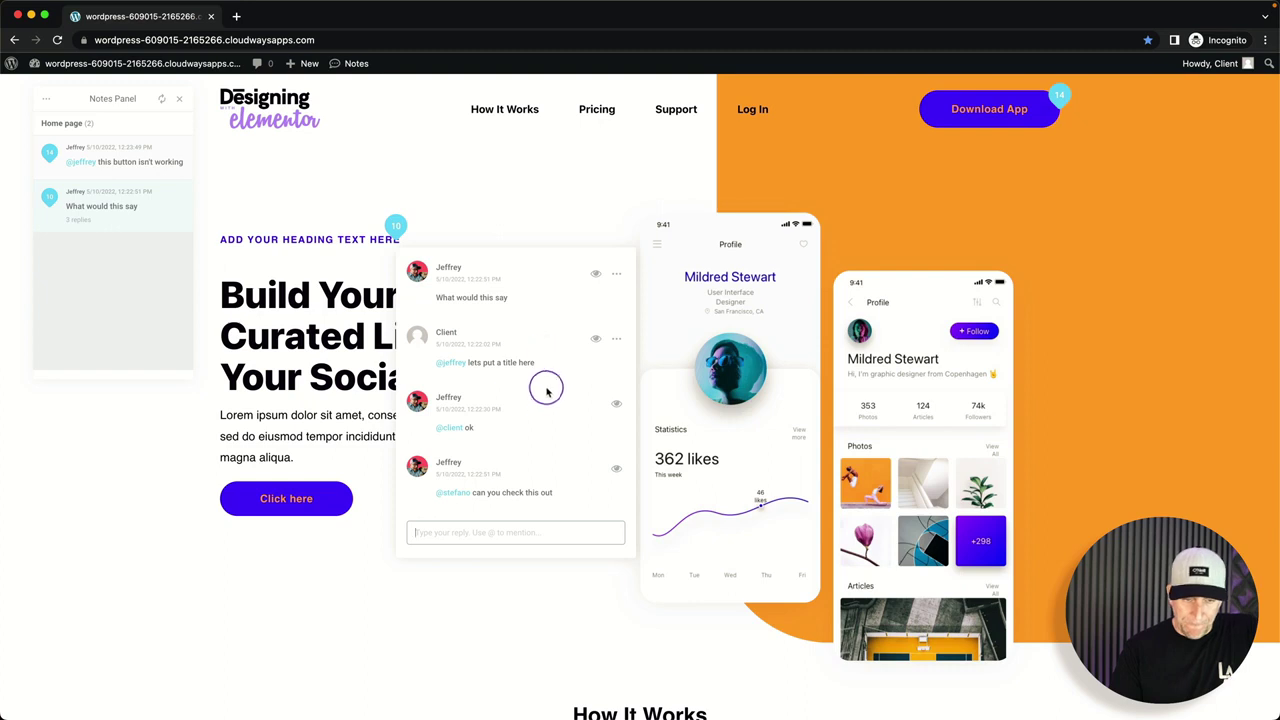
{"action": "left_click", "coordinate": [618, 272]}
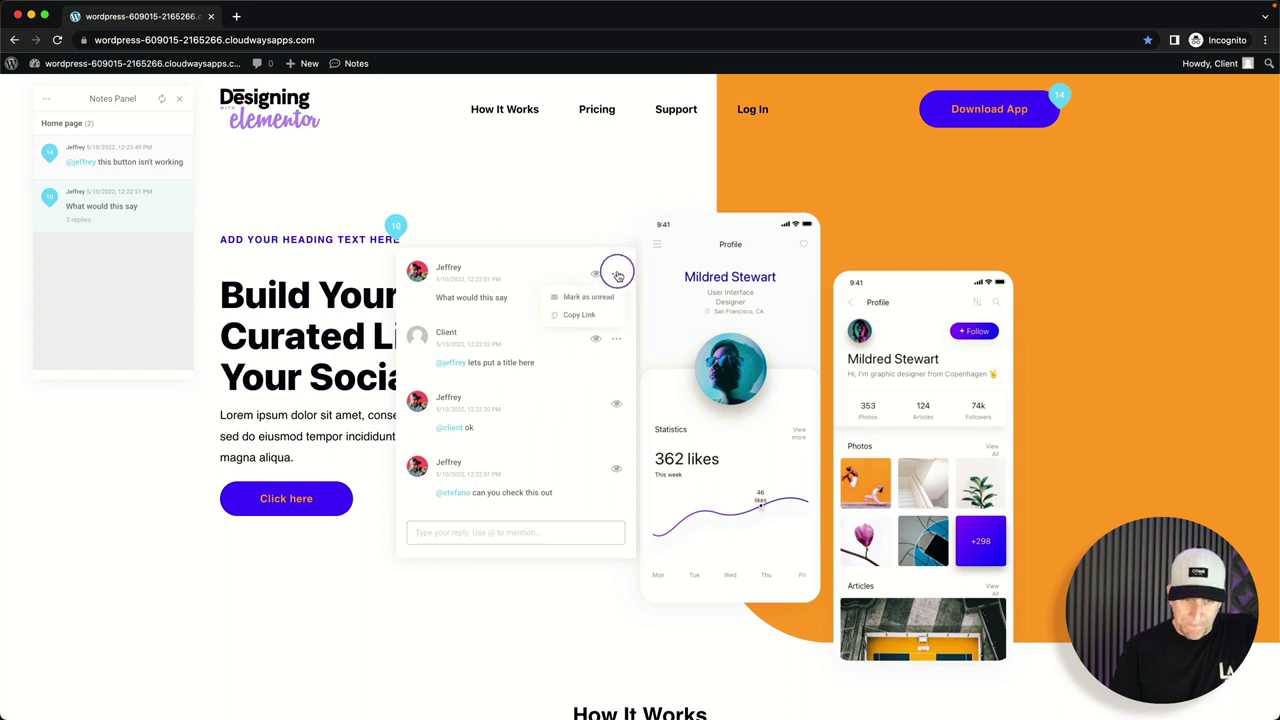
{"action": "left_click", "coordinate": [614, 340]}
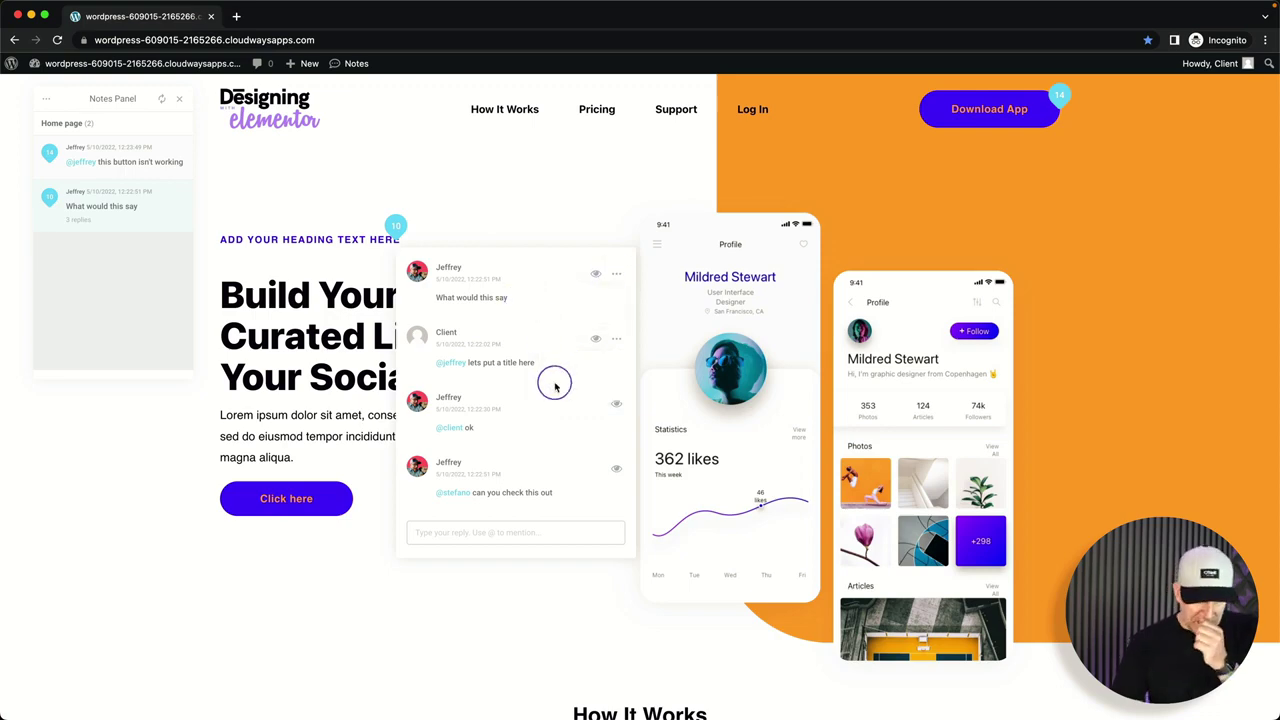
Turn on Notes in the administrator's preview, open the "What would this say" note, and compare its message options with the Client session.
{"action": "key", "text": "super+grave"}
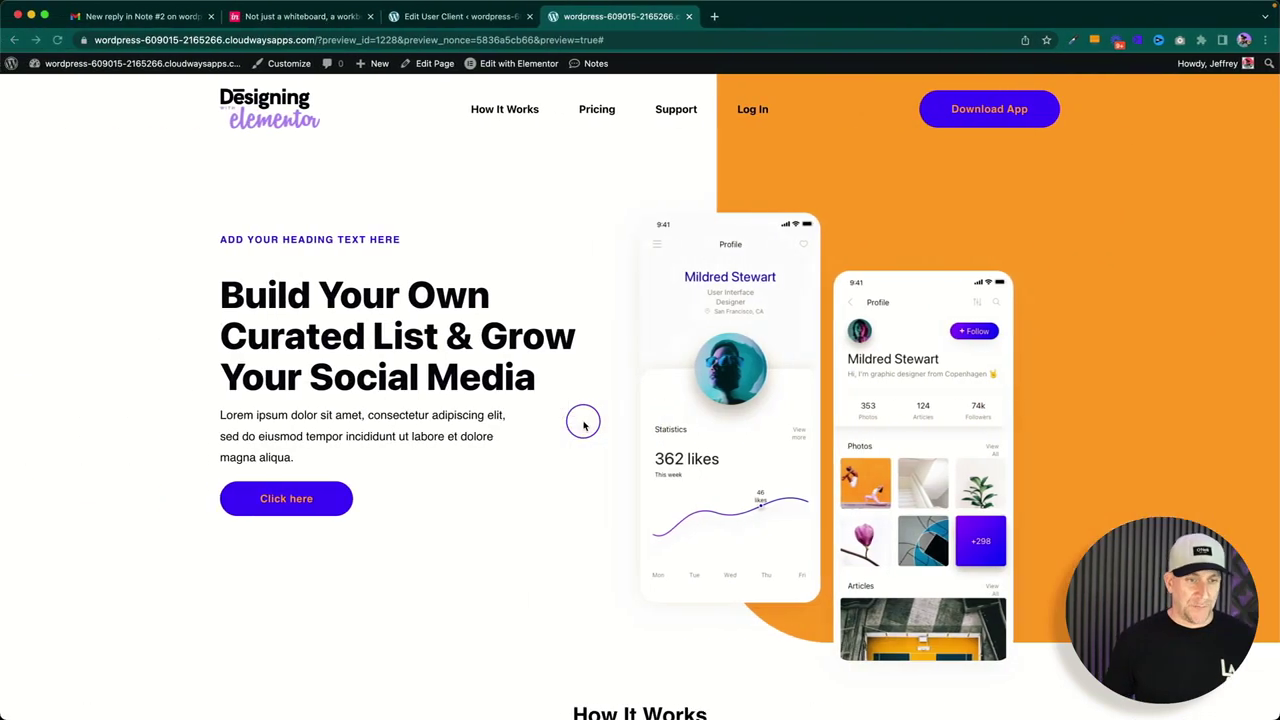
{"action": "left_click", "coordinate": [595, 63]}
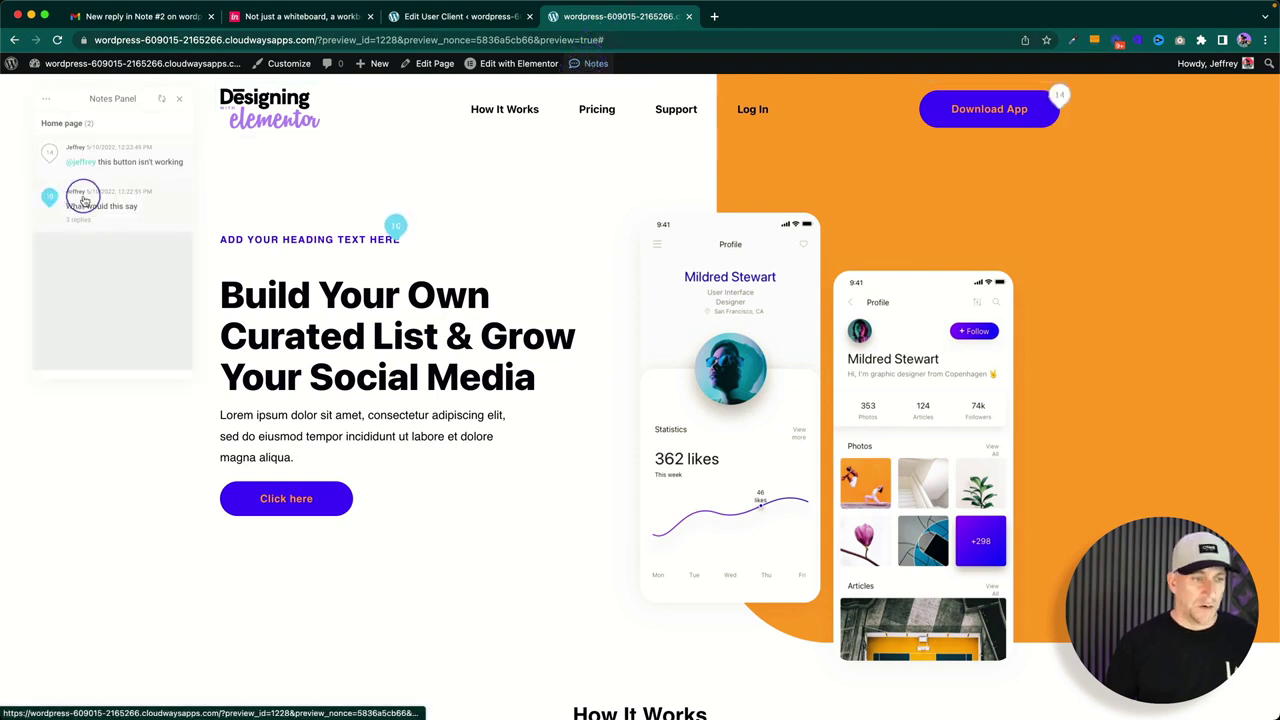
{"action": "left_click", "coordinate": [400, 232]}
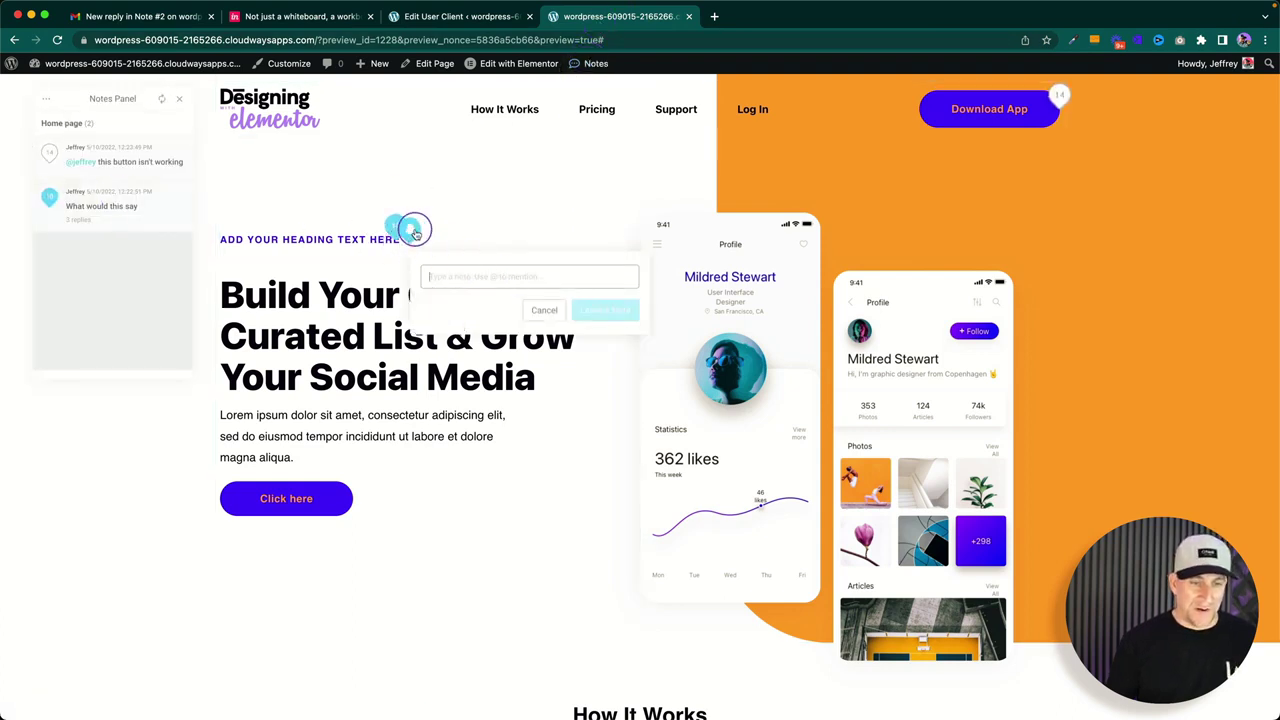
{"action": "left_click", "coordinate": [393, 224]}
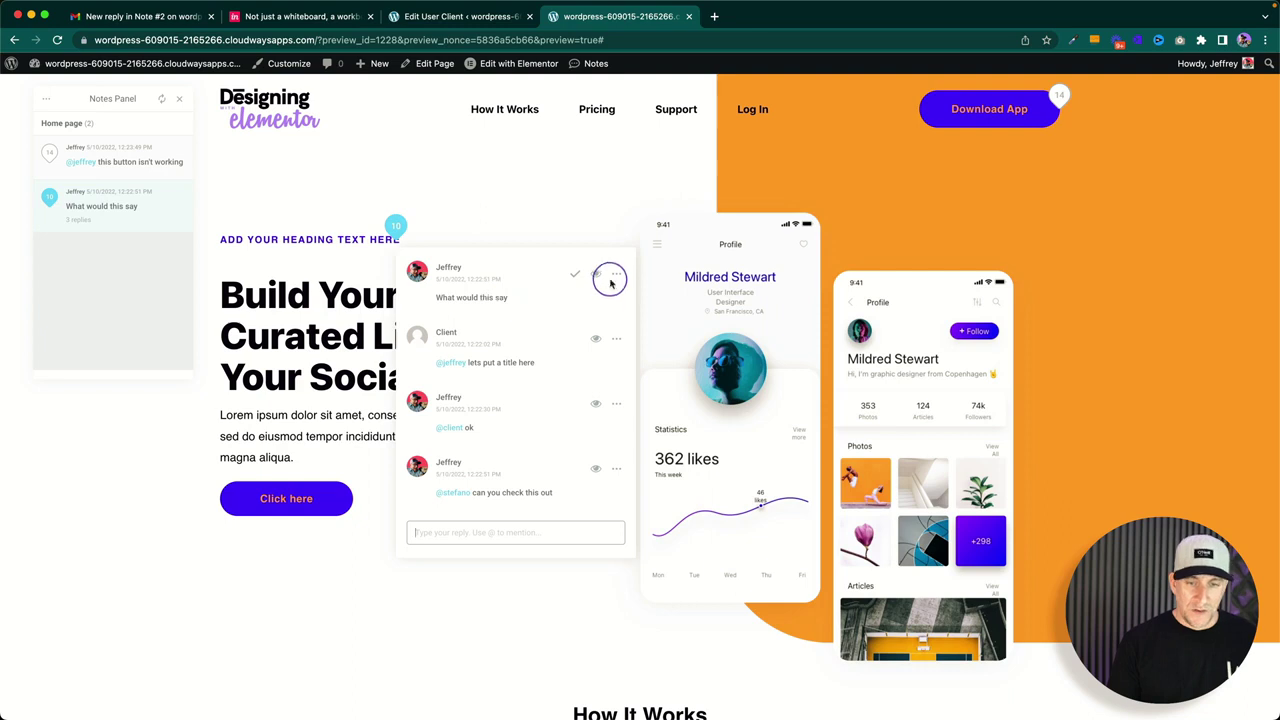
{"action": "left_click", "coordinate": [611, 281]}
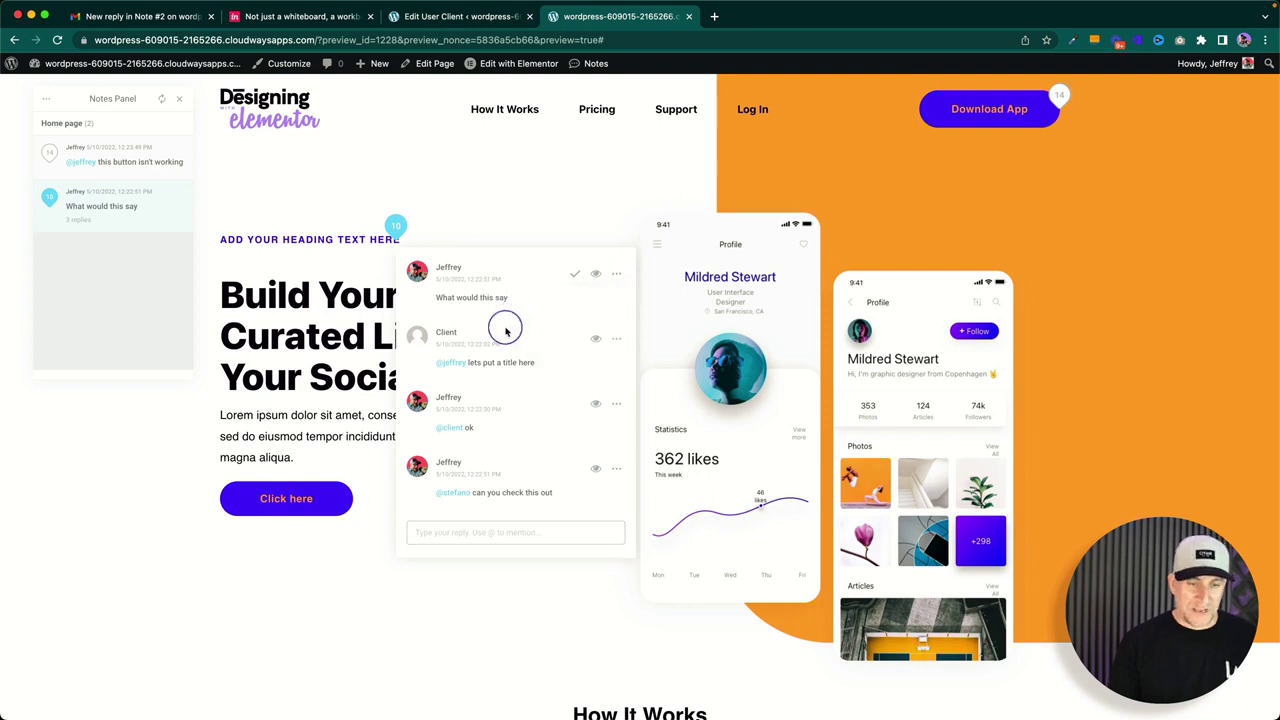
{"action": "left_click", "coordinate": [616, 338]}
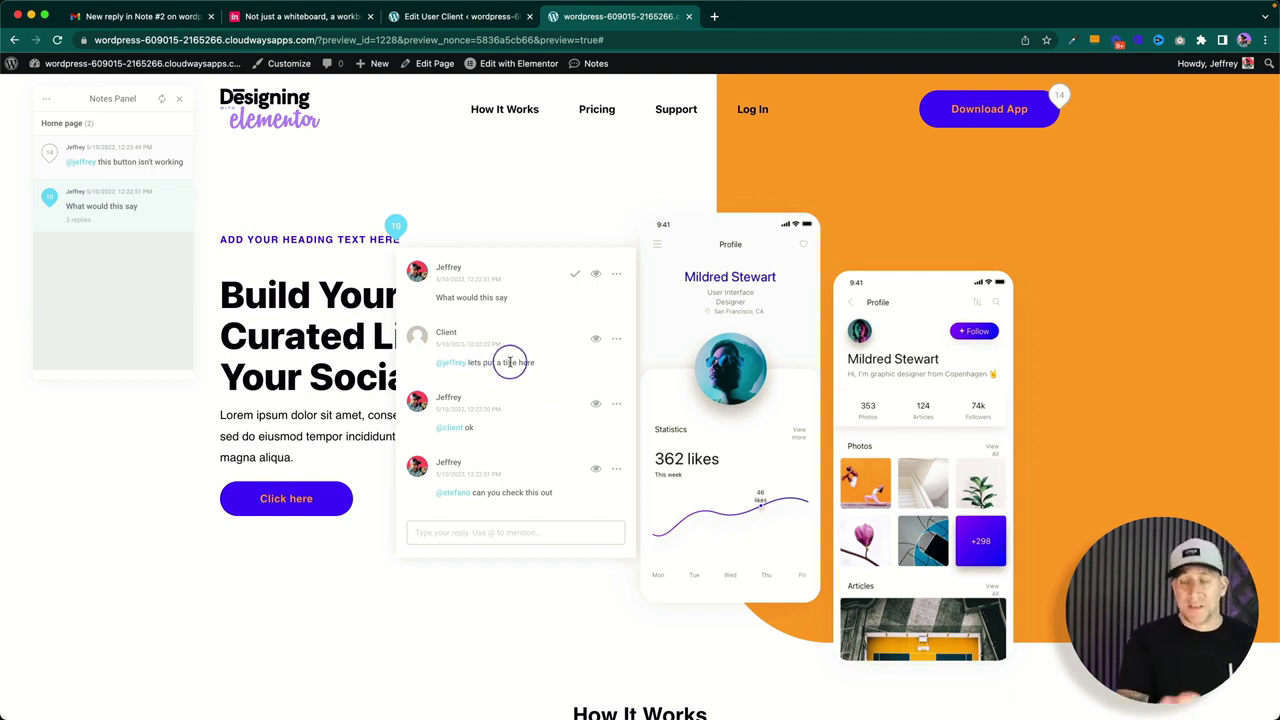
{"action": "key", "text": "ctrl+Right"}
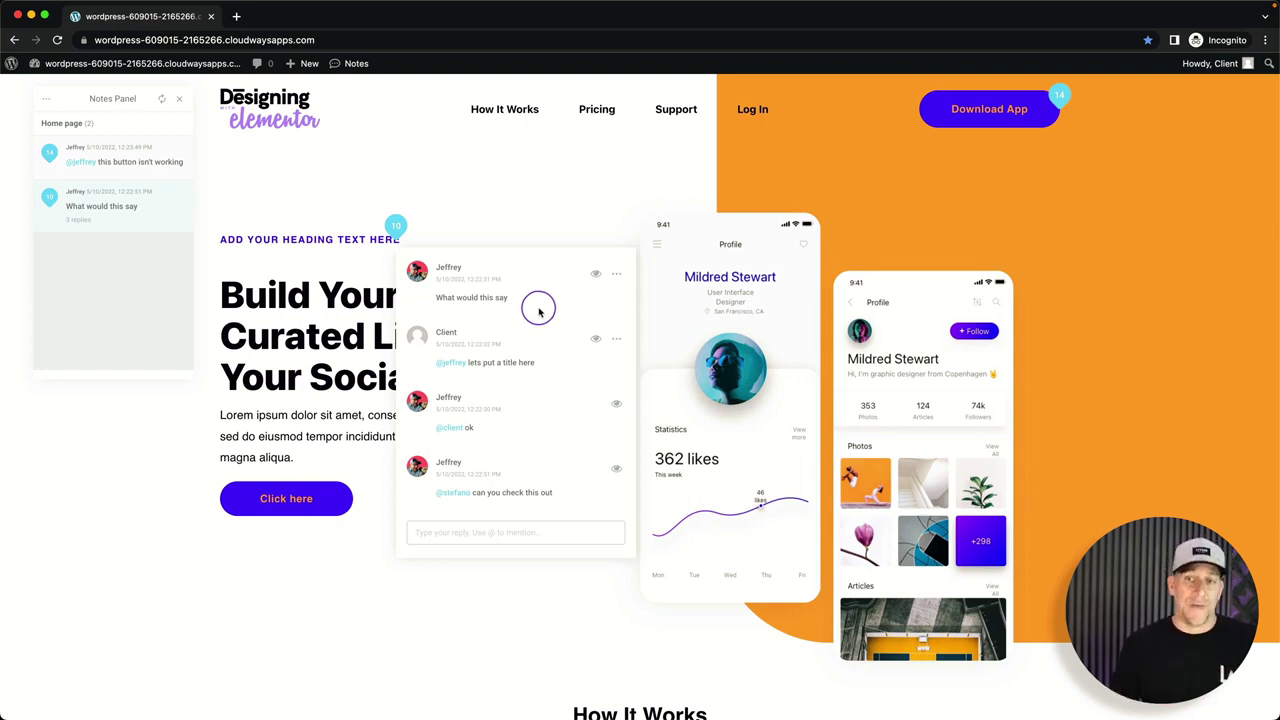
{"action": "key", "text": "super+grave"}
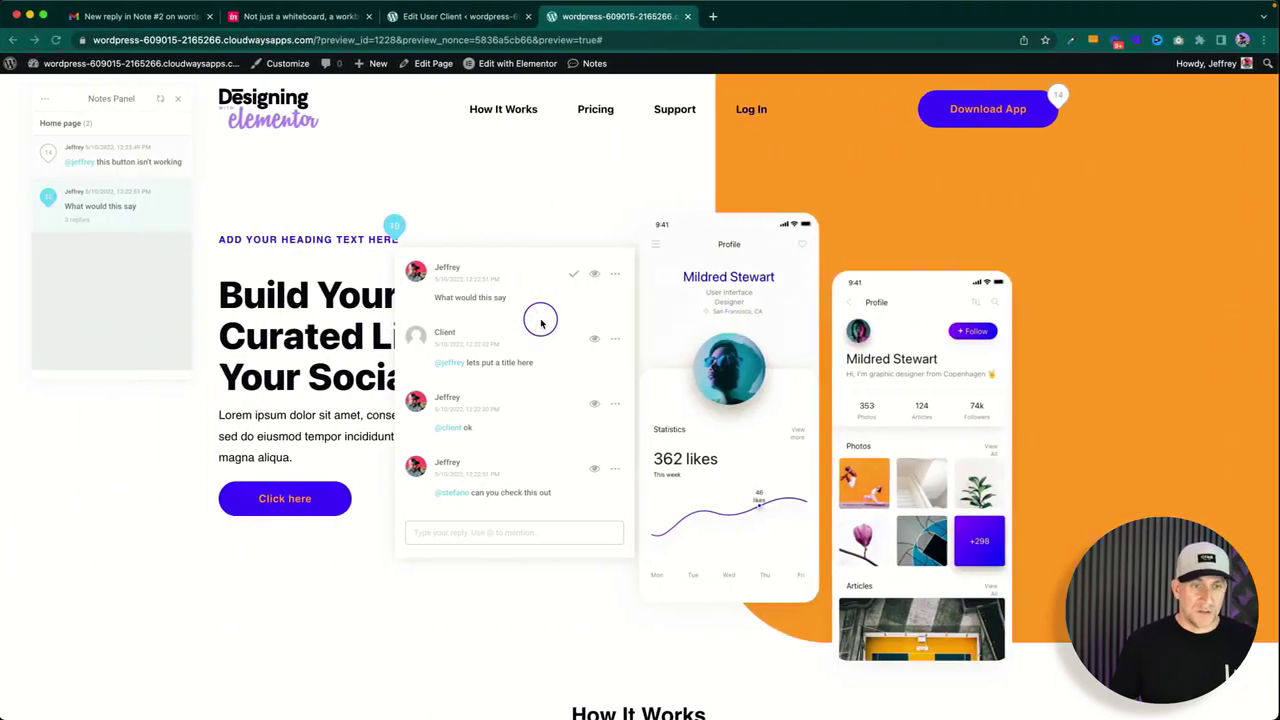
Look at the note-reply notification email in Gmail, and open the published Home page through the WordPress page list.
{"action": "left_click", "coordinate": [150, 16]}
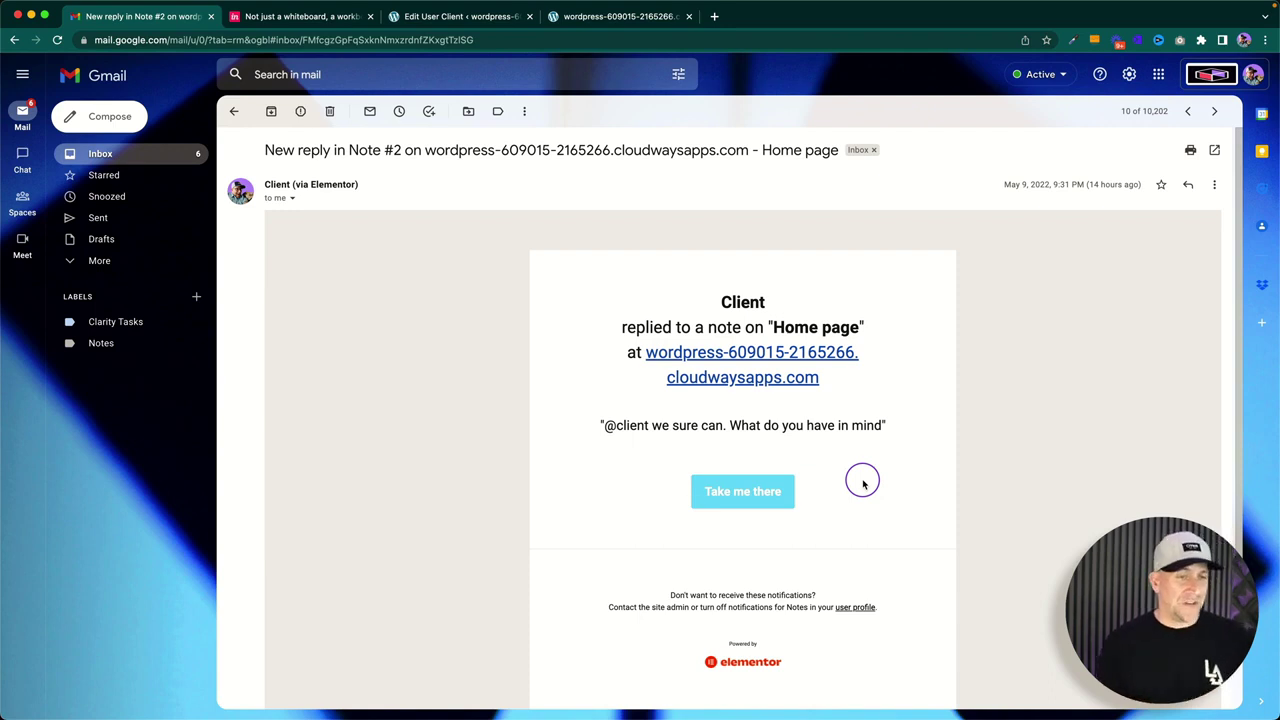
{"action": "left_click", "coordinate": [461, 16]}
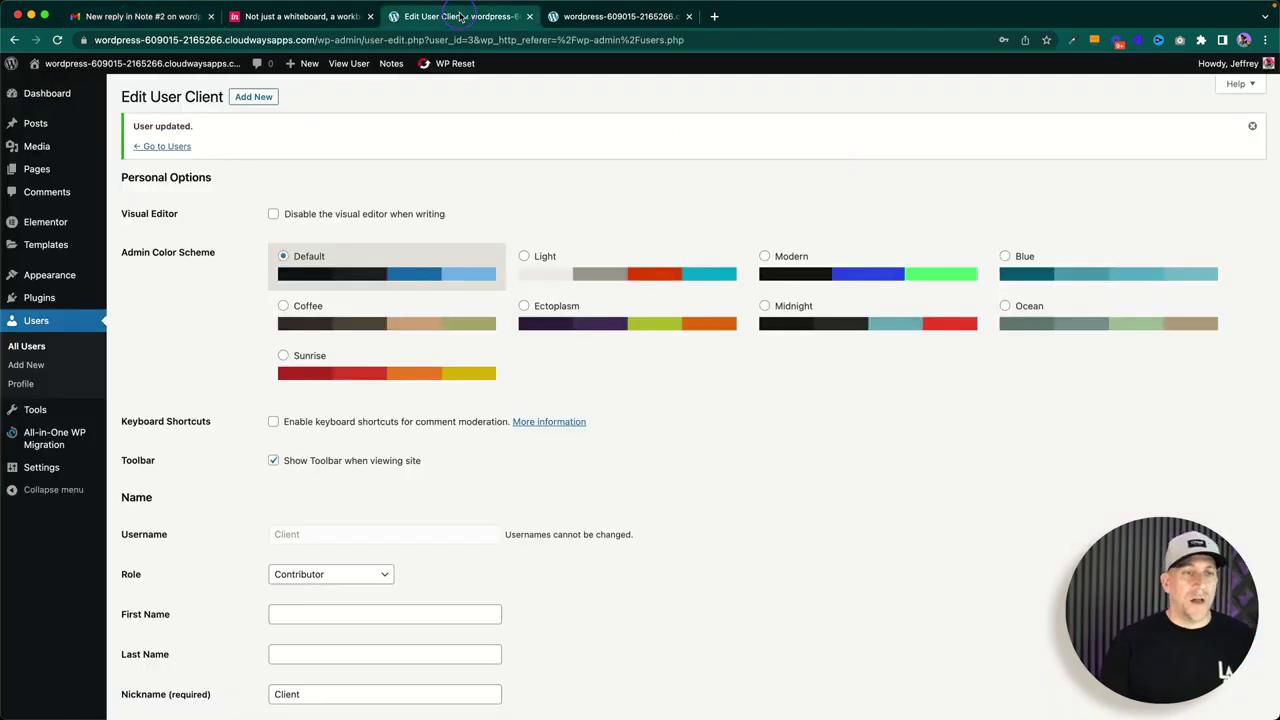
{"action": "left_click", "coordinate": [562, 18]}
{"action": "left_click", "coordinate": [441, 16]}
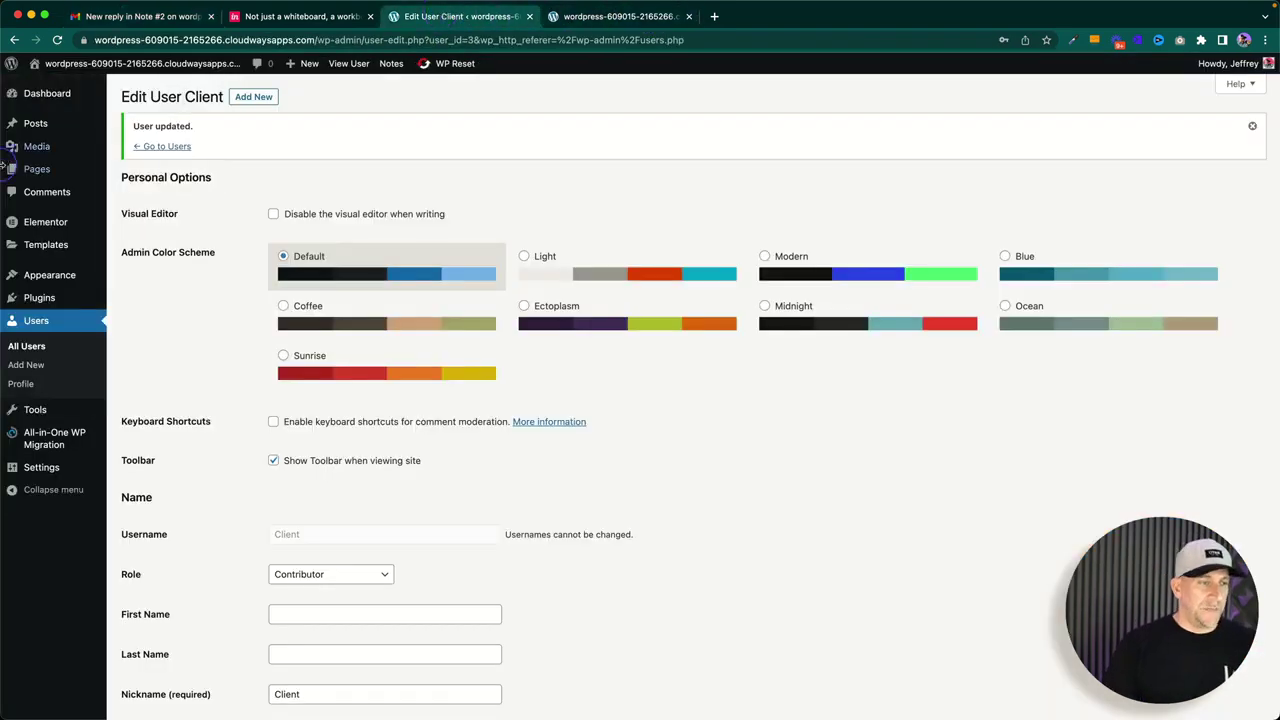
{"action": "left_click", "coordinate": [40, 169]}
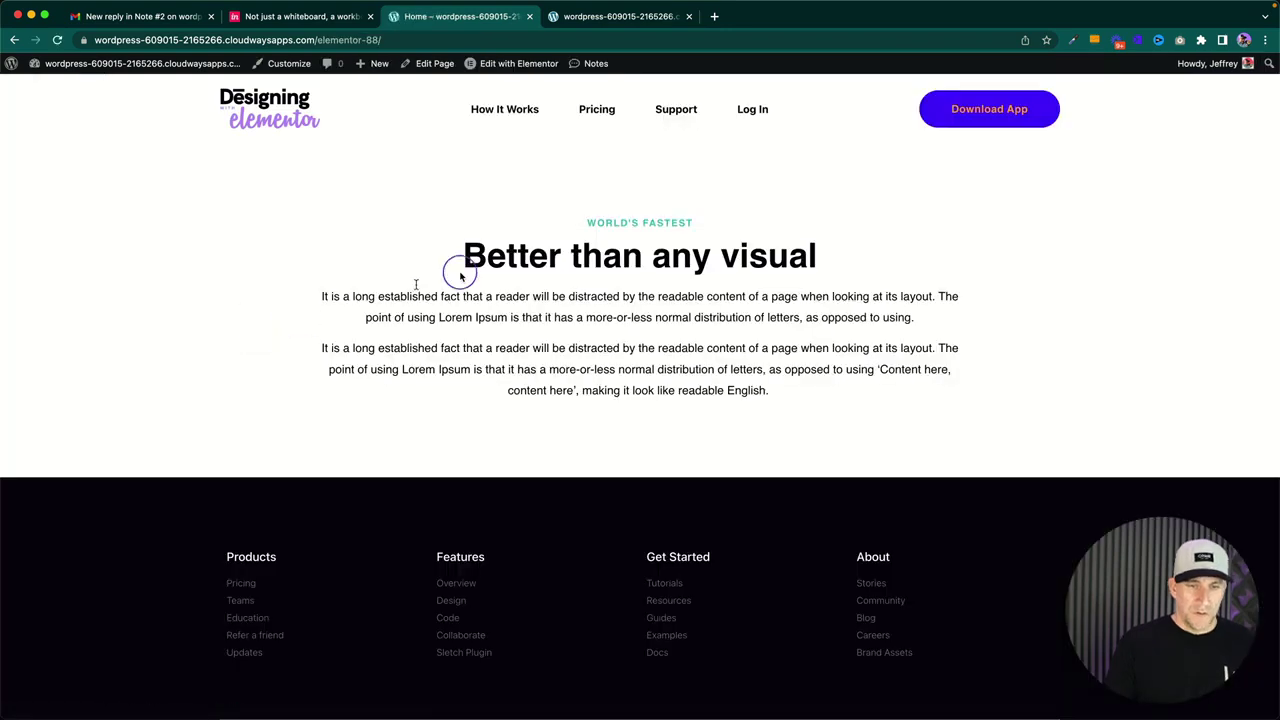
Turn on Notes and leave a note on the "World's Fastest" heading, mentioning the colleague with the text "Can we make this purple".
{"action": "left_click", "coordinate": [600, 63]}
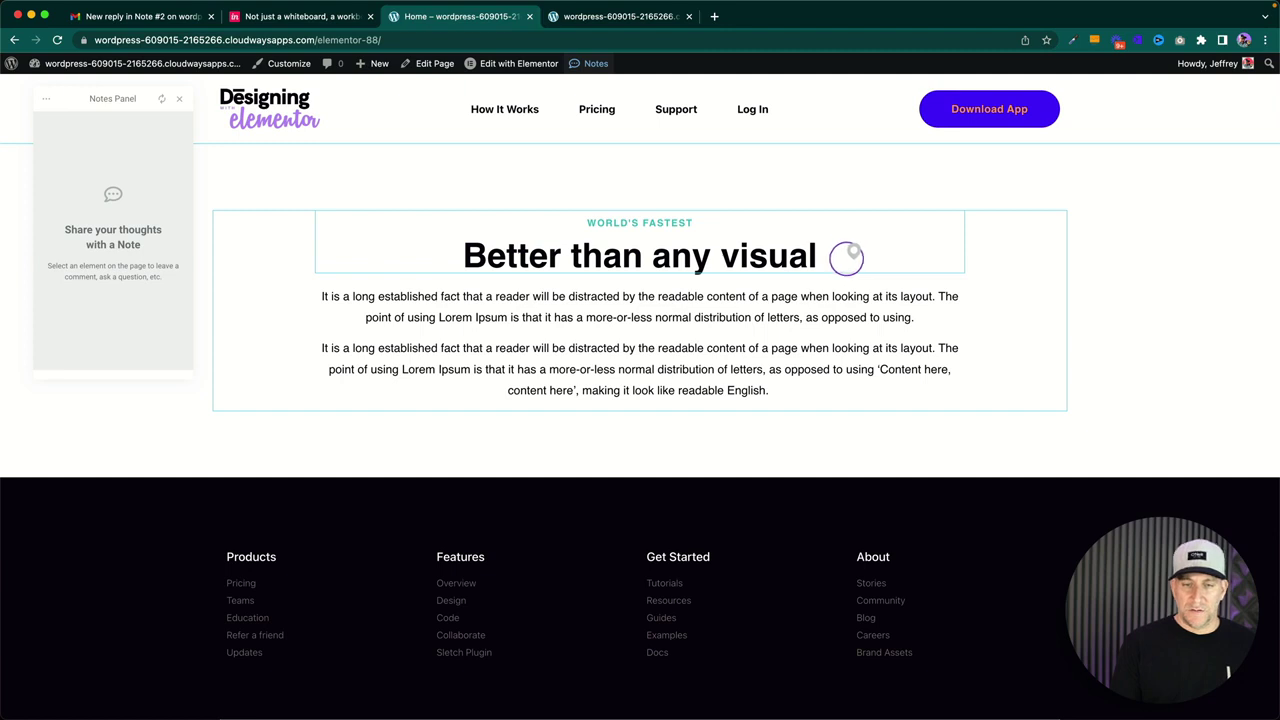
{"action": "left_click", "coordinate": [686, 220]}
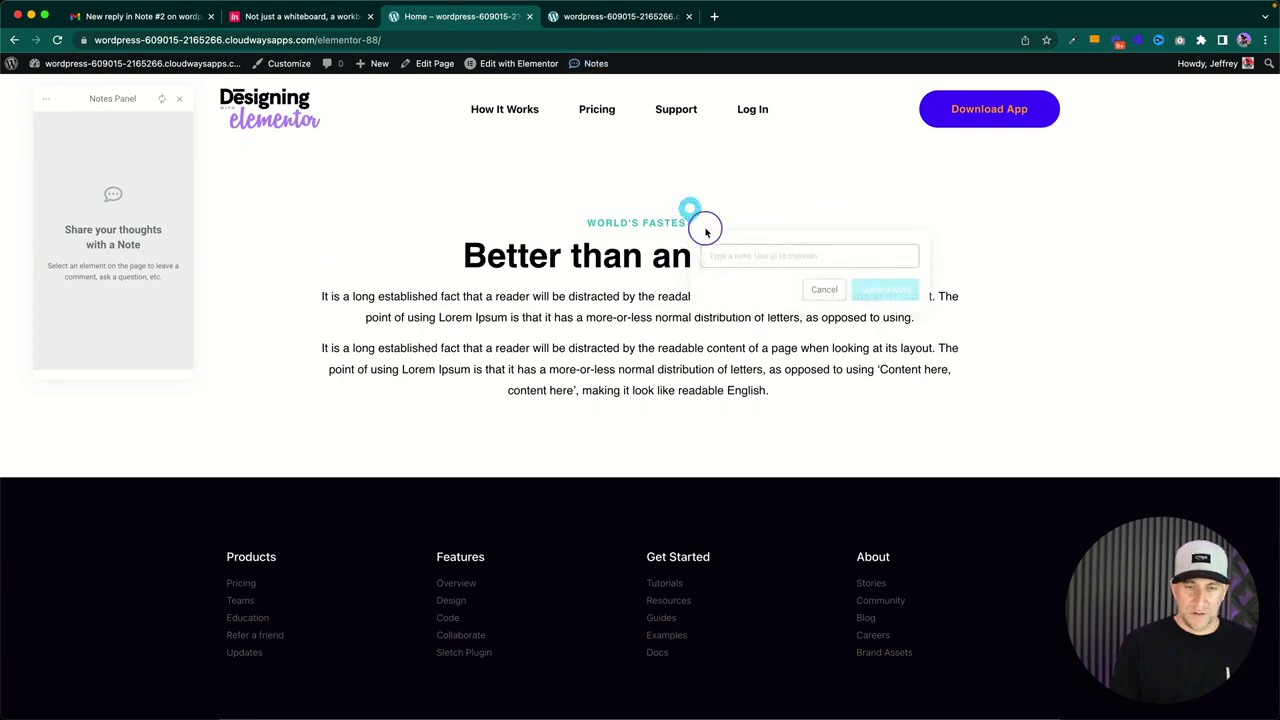
{"action": "type", "text": "Se"}
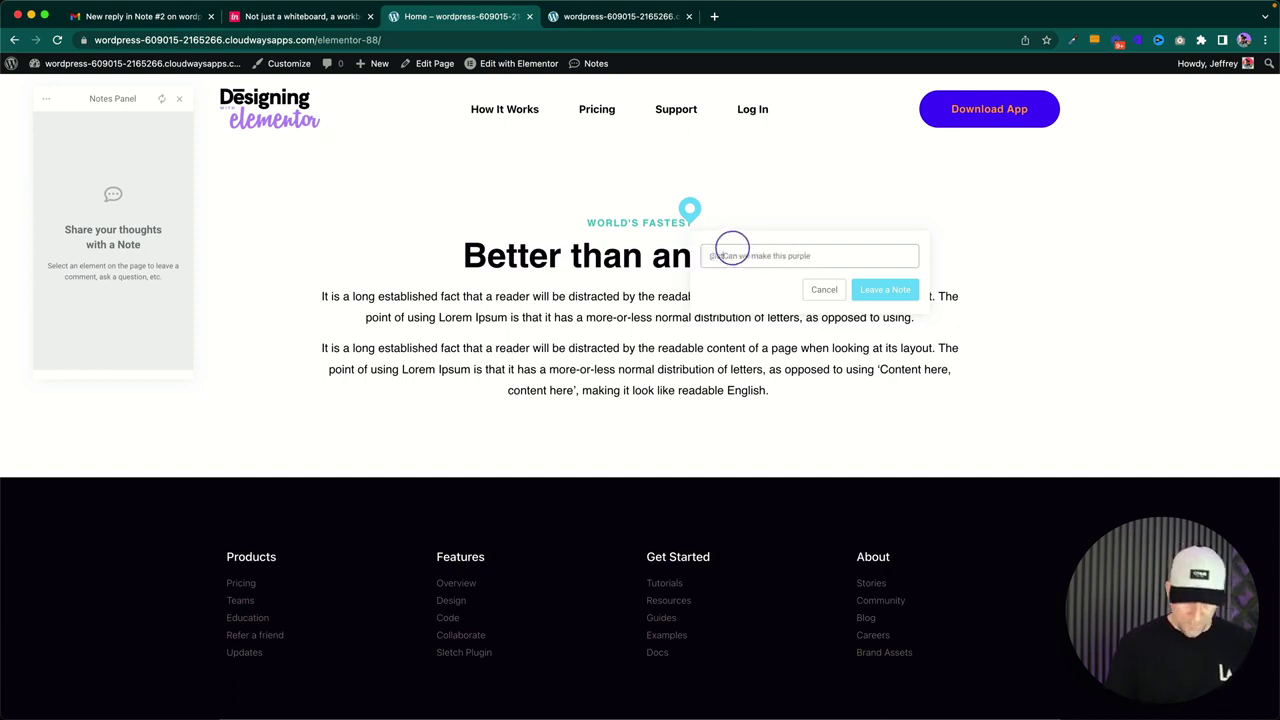
{"action": "left_click", "coordinate": [748, 280]}
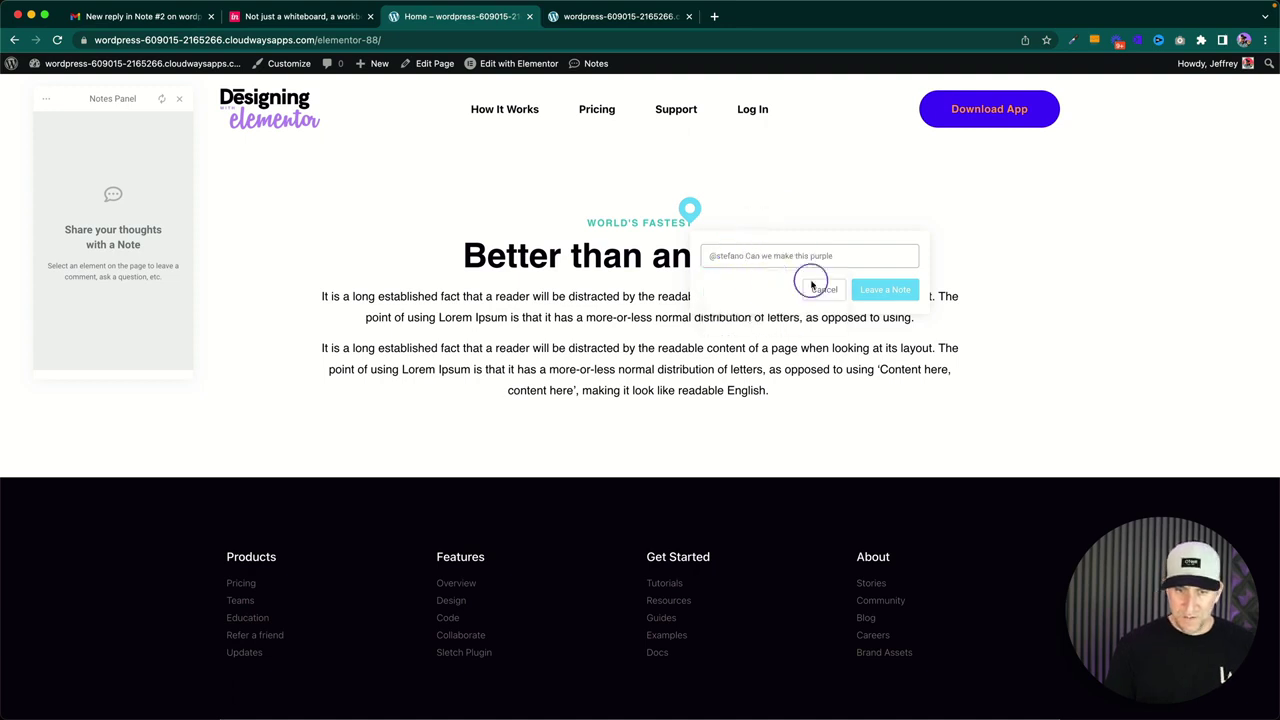
{"action": "left_click", "coordinate": [888, 292]}
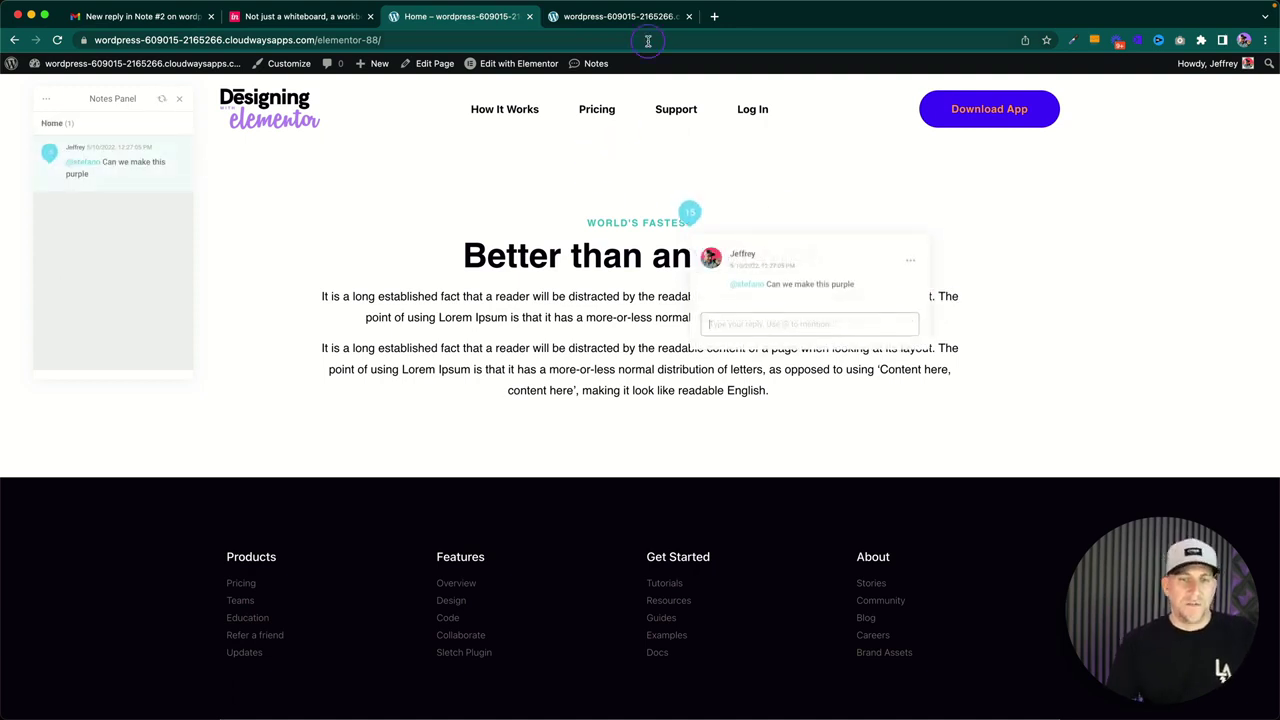
Reload the original page preview and set the Notes Panel to show notes from "All site".
{"action": "left_click", "coordinate": [590, 17]}
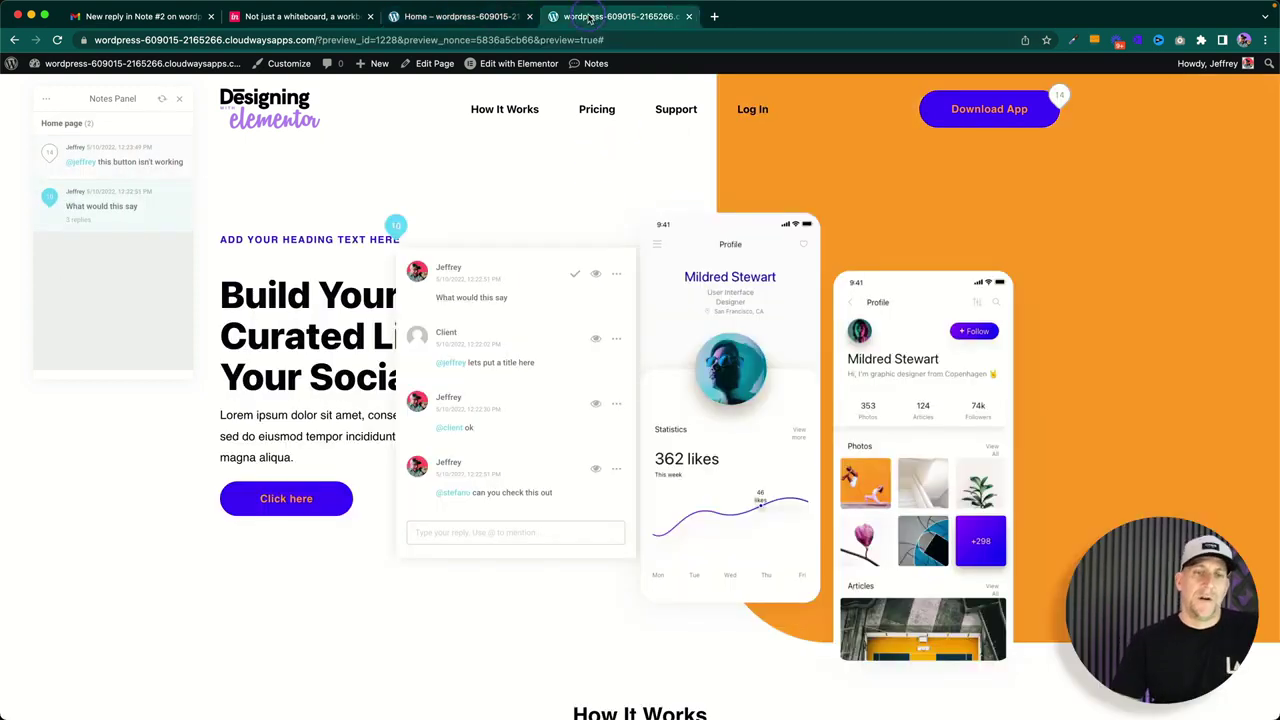
{"action": "left_click", "coordinate": [57, 41]}
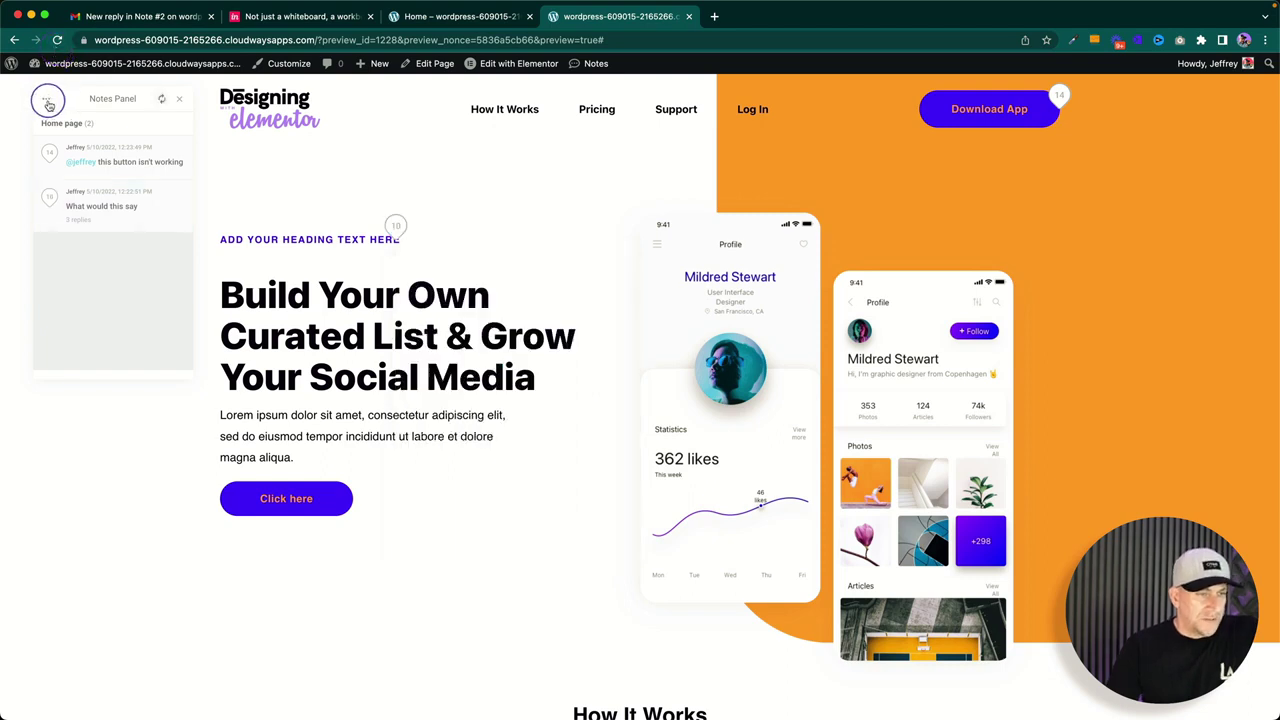
{"action": "left_click", "coordinate": [47, 101]}
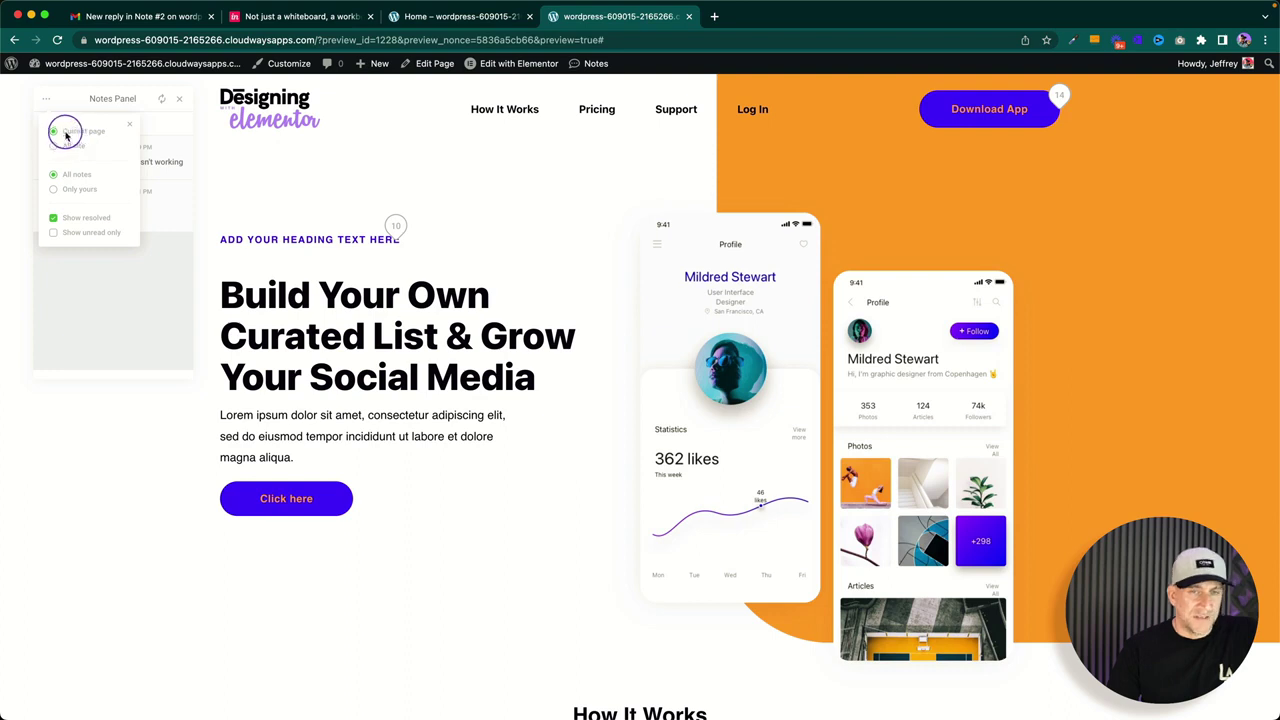
{"action": "left_click", "coordinate": [54, 147]}
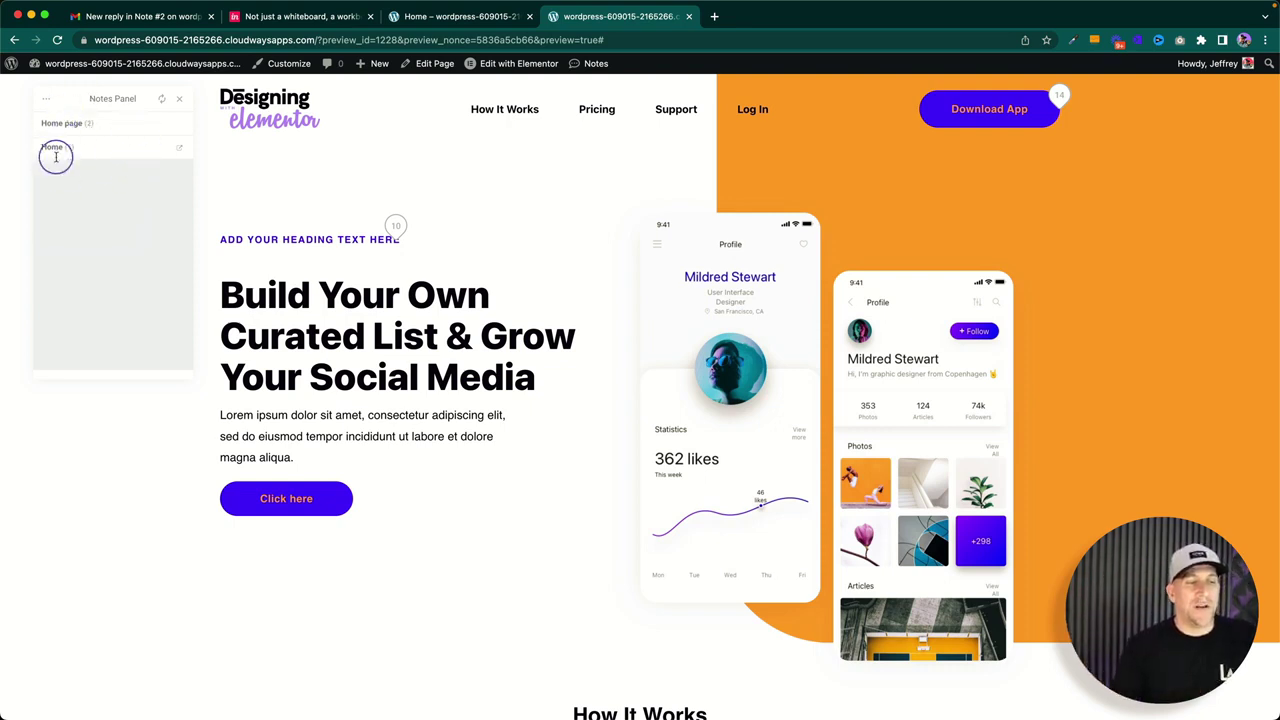
Examine the Notes Panel filters for all or only your own notes, resolved notes and unread notes.
{"action": "left_click", "coordinate": [45, 101]}
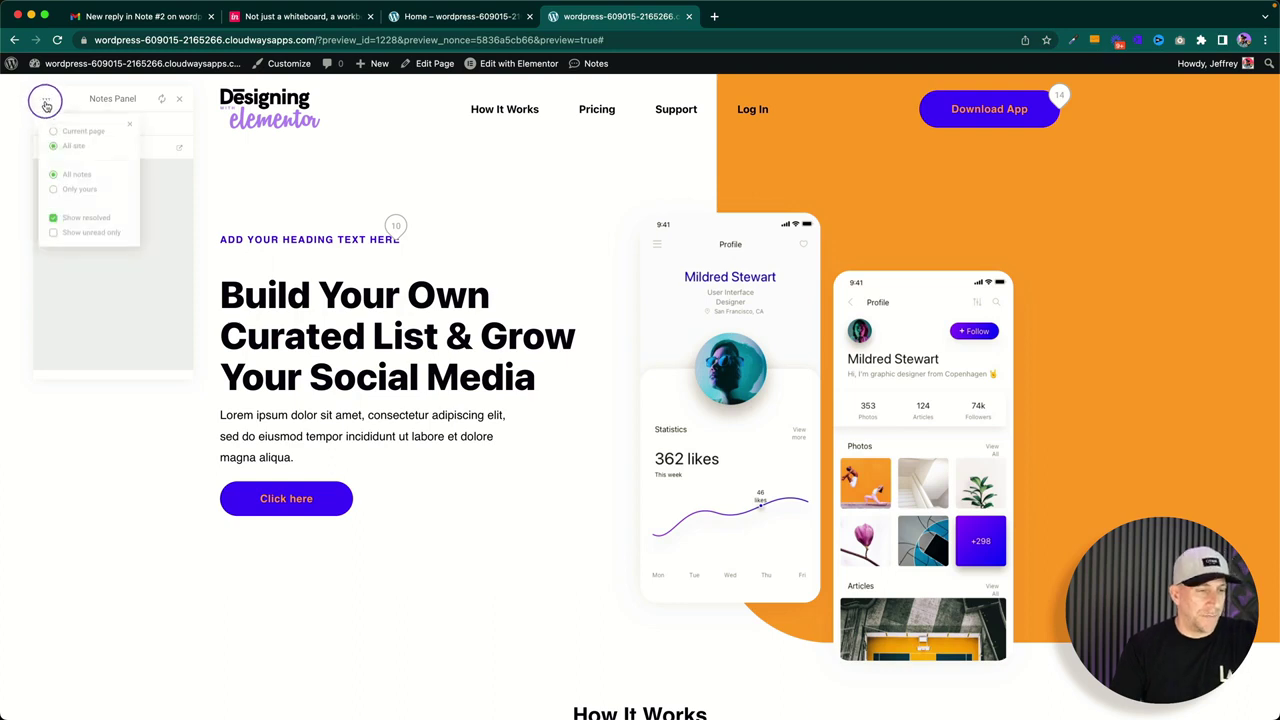
{"action": "left_click", "coordinate": [59, 192]}
{"action": "left_click", "coordinate": [53, 192]}
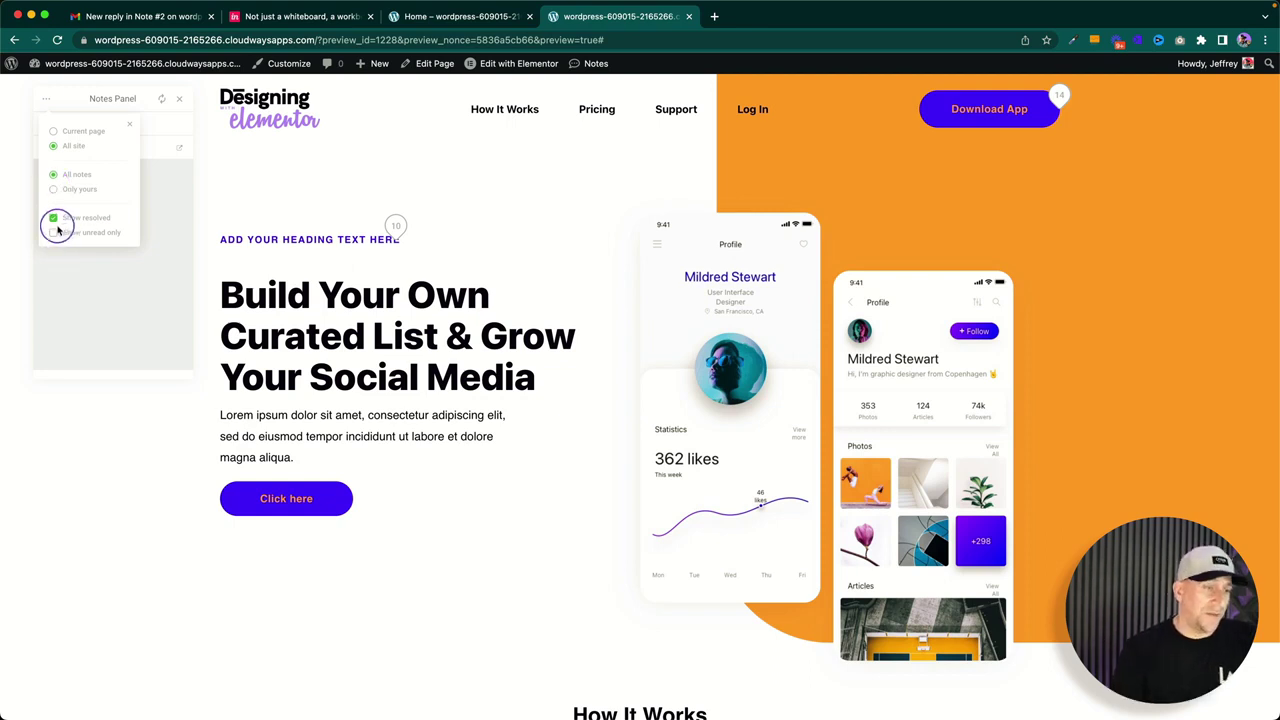
{"action": "left_click", "coordinate": [171, 191]}
Open the "What would this say" note, back out of deleting it, and mark it as resolved.
{"action": "left_click", "coordinate": [398, 240]}
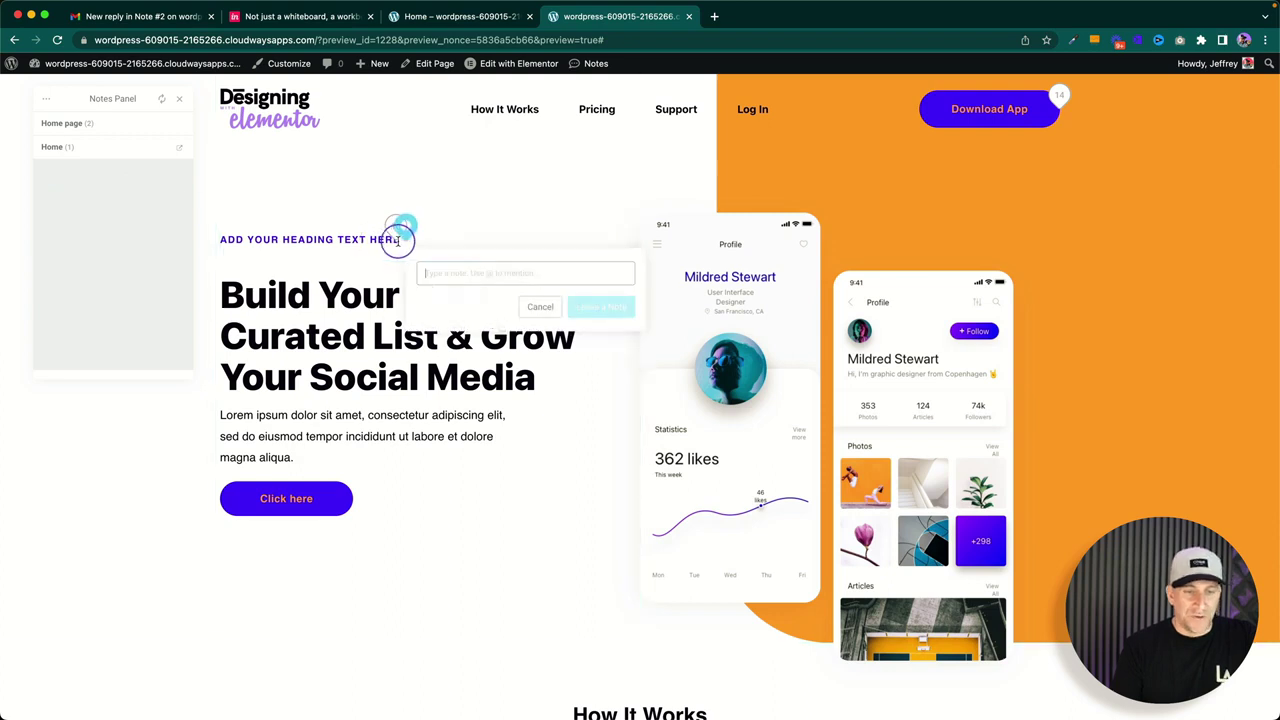
{"action": "left_click", "coordinate": [398, 237]}
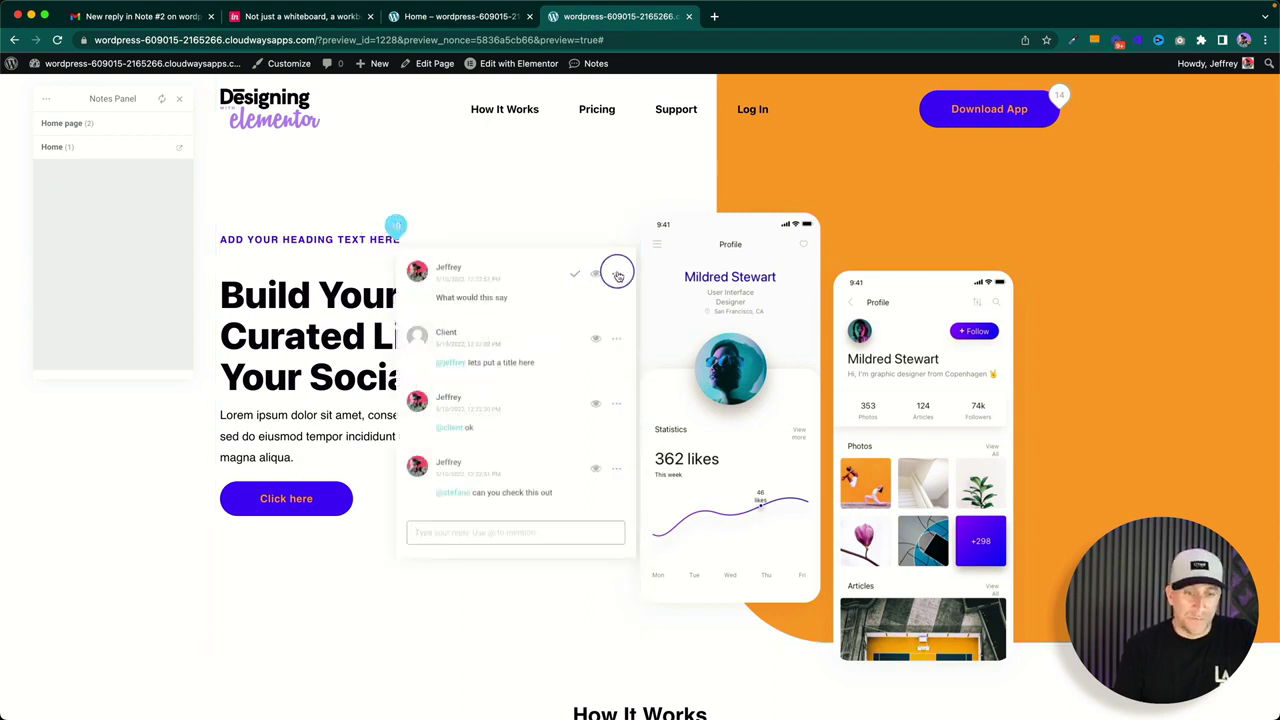
{"action": "left_click", "coordinate": [617, 275]}
{"action": "left_click", "coordinate": [575, 360]}
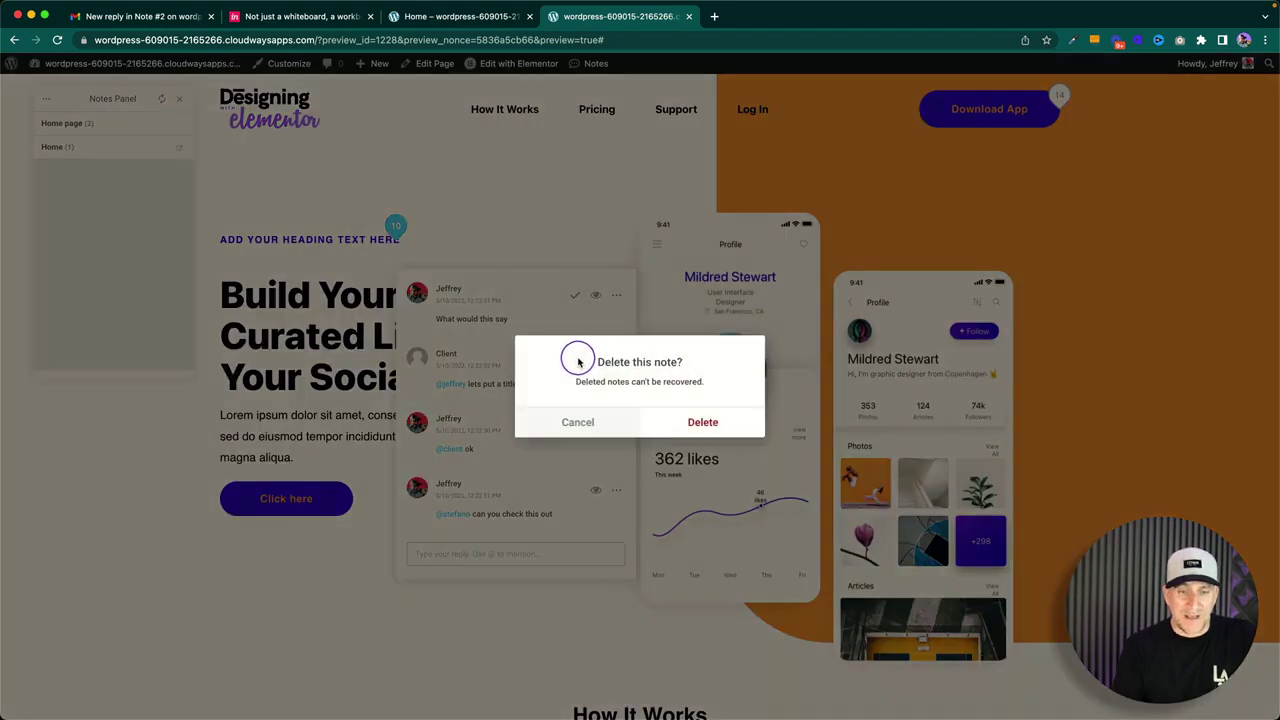
{"action": "left_click", "coordinate": [585, 418]}
{"action": "left_click", "coordinate": [574, 273]}
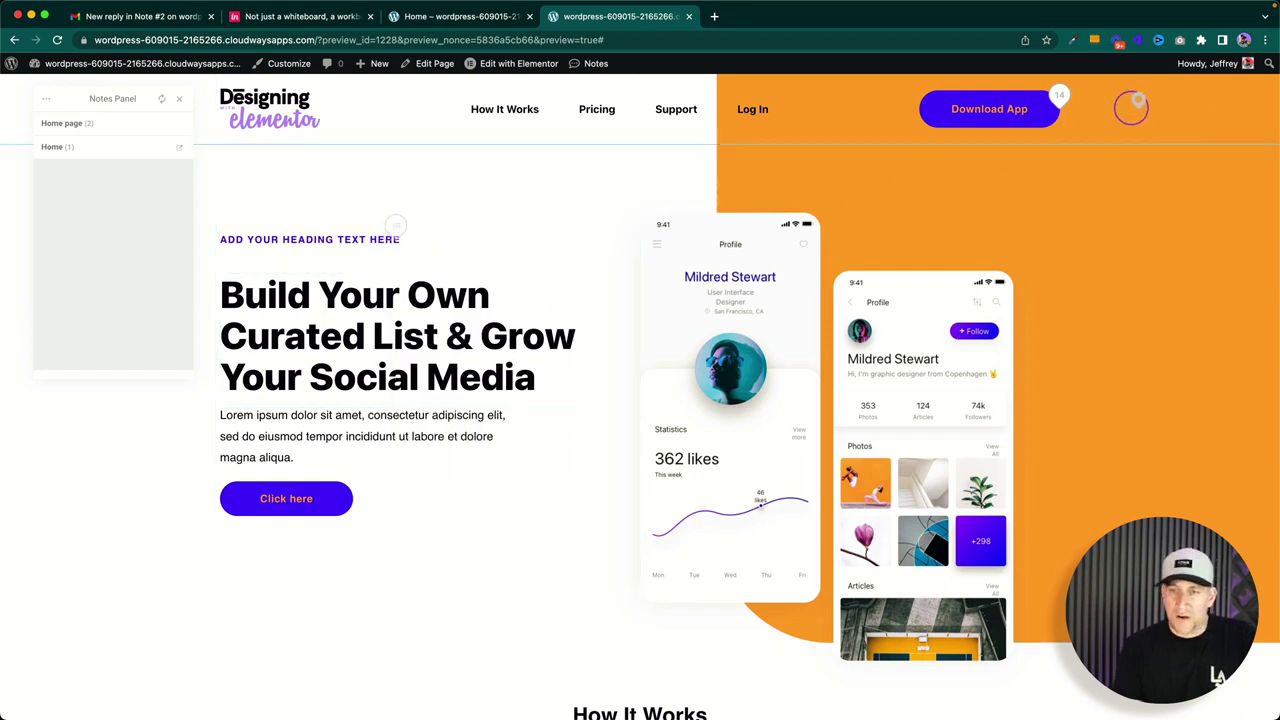
Open the "this button isn't working" note as administrator and as Client, and examine its options and who has seen it.
{"action": "left_click", "coordinate": [1059, 97]}
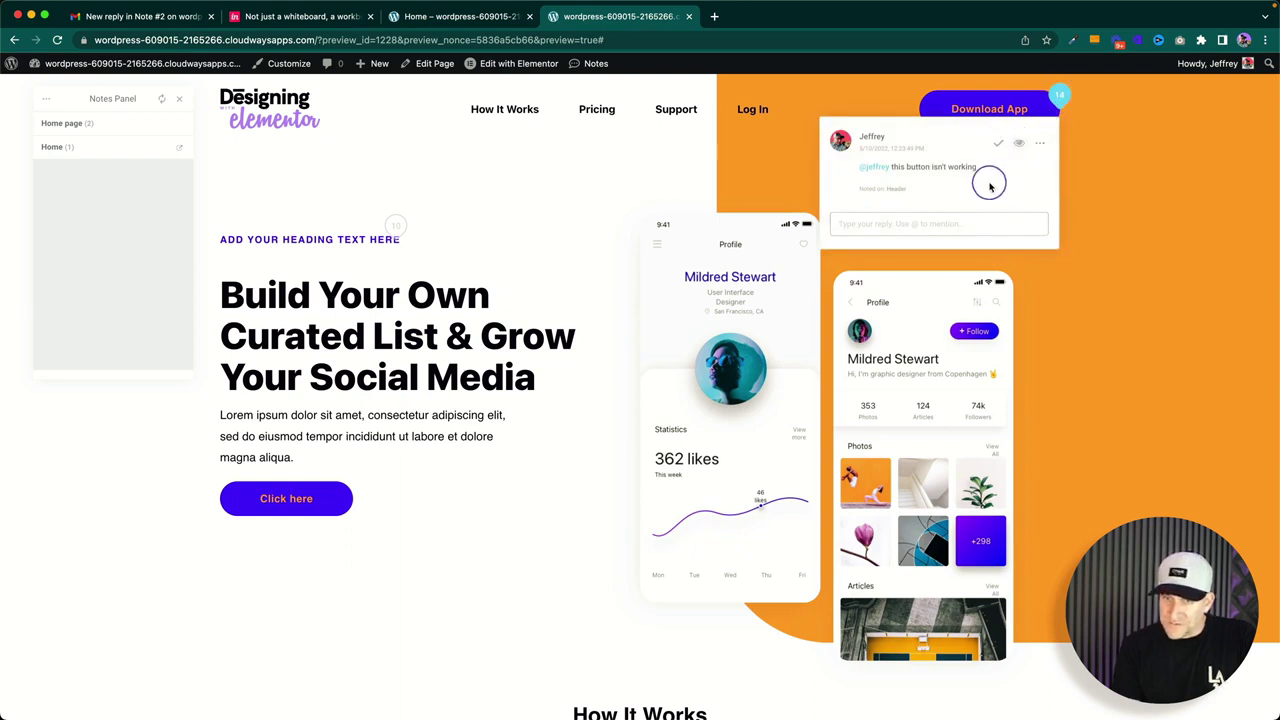
{"action": "mouse_move", "coordinate": [1019, 146]}
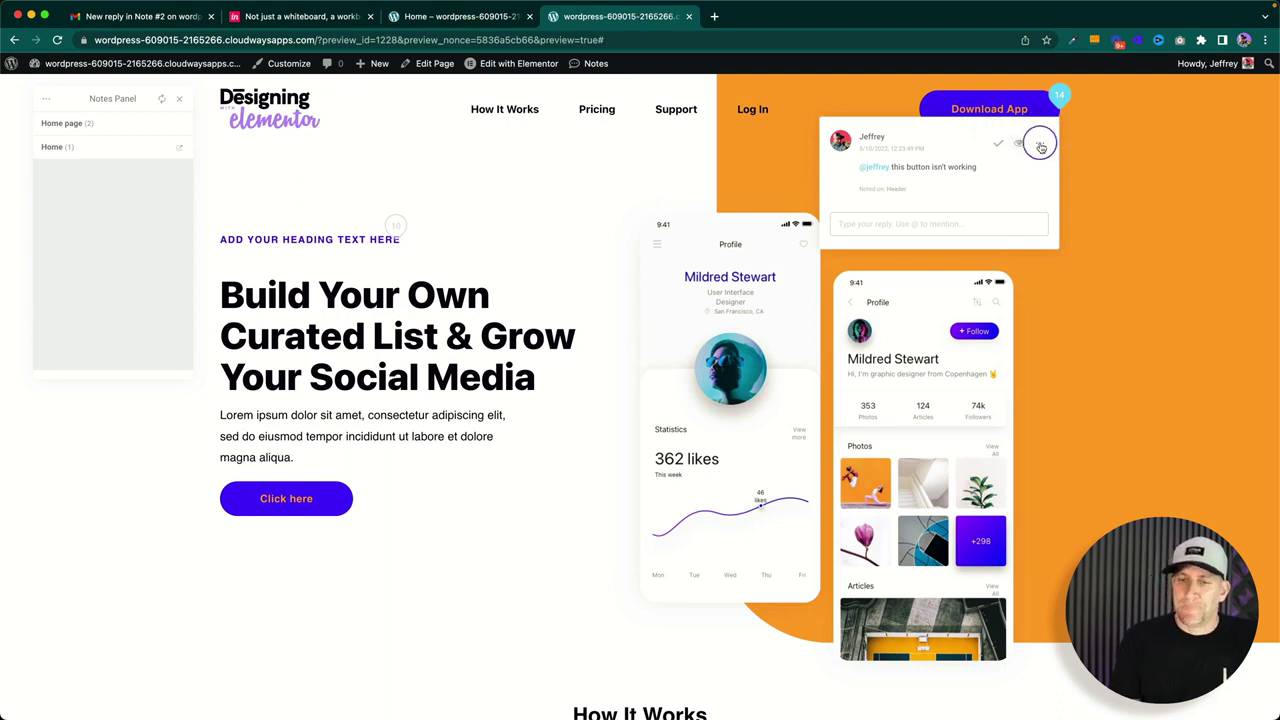
{"action": "left_click", "coordinate": [1040, 145]}
{"action": "left_click", "coordinate": [964, 139]}
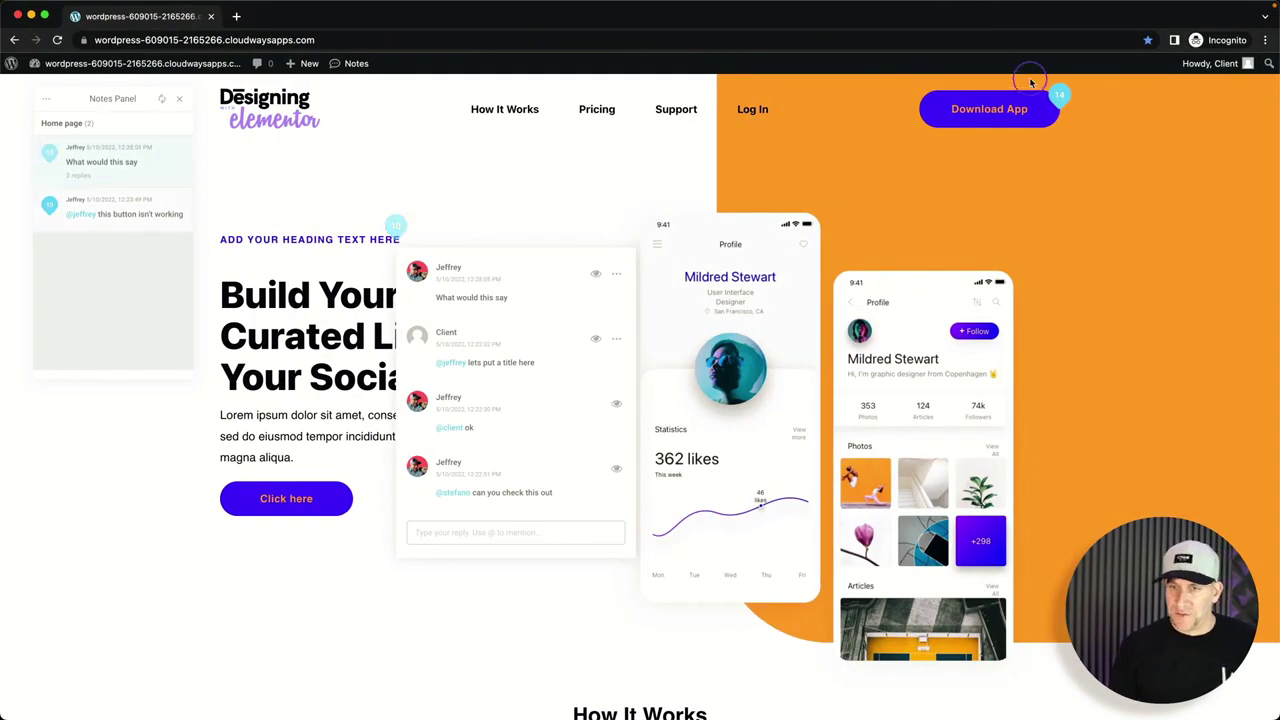
{"action": "left_click", "coordinate": [1058, 94]}
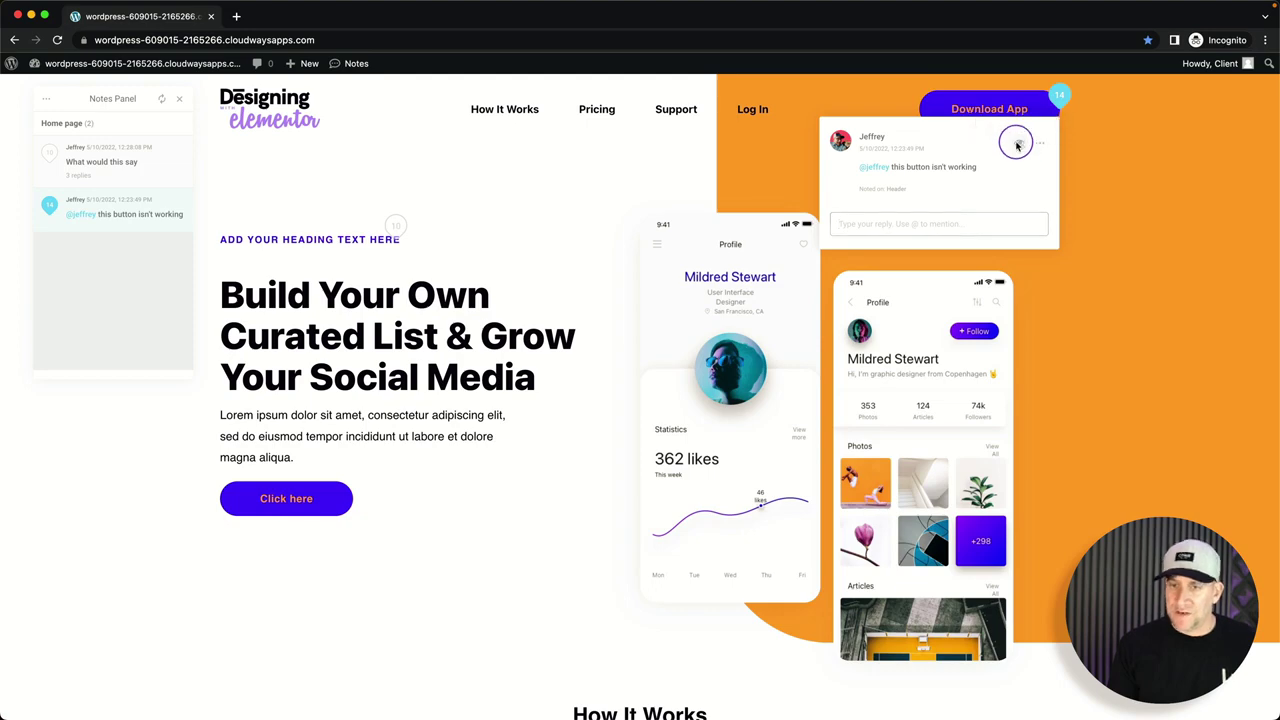
{"action": "mouse_move", "coordinate": [1018, 146]}
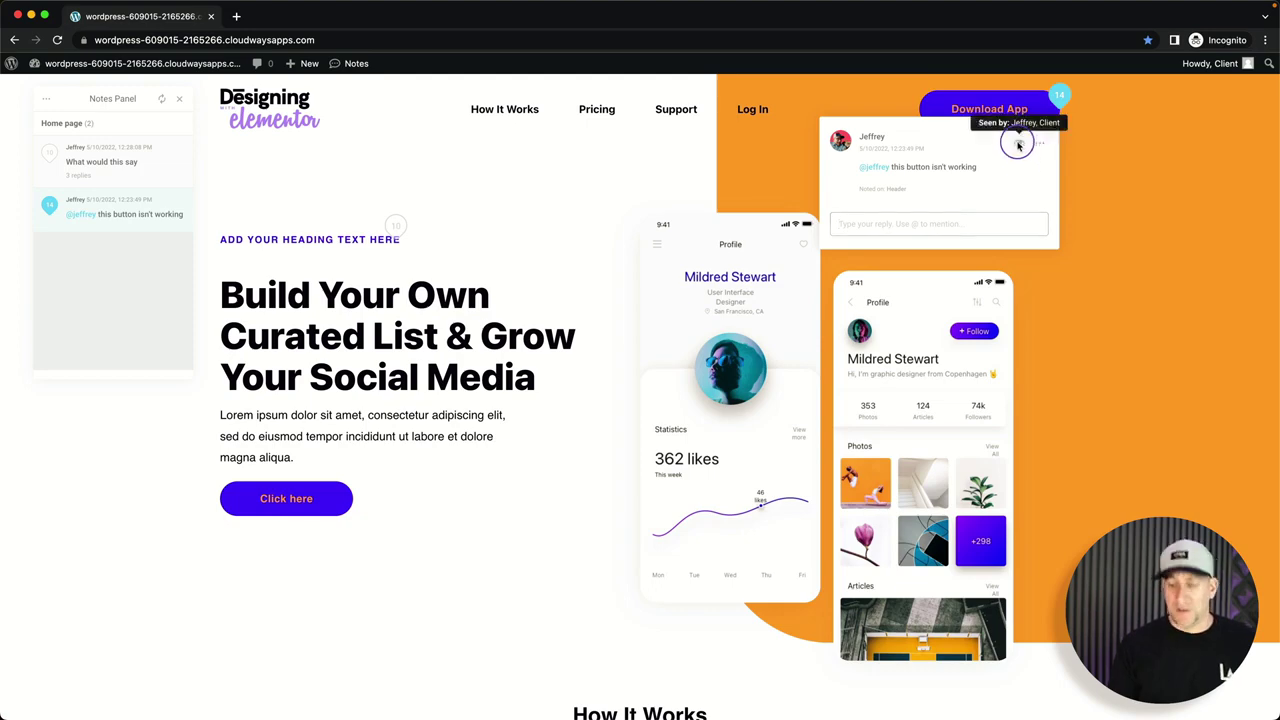
Return to the administrator's window, view the InVision home page, and go back to the page preview.
{"action": "key", "text": "ctrl+Right"}
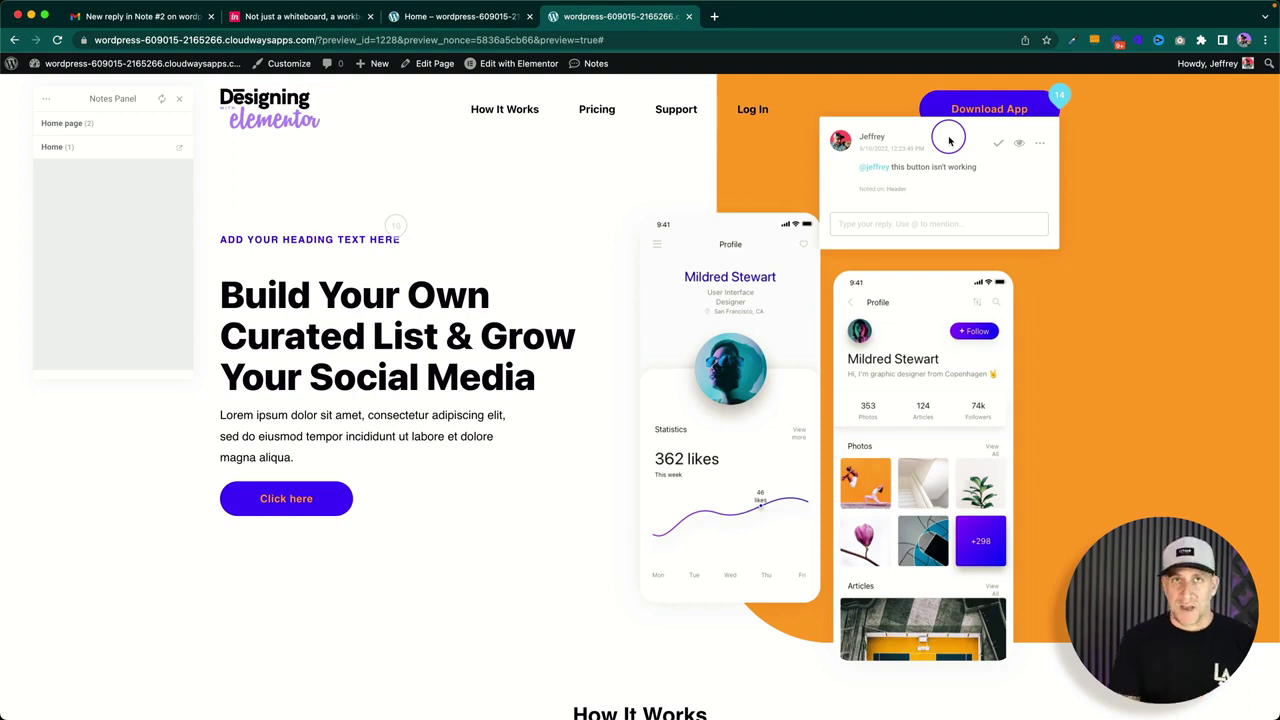
{"action": "left_click", "coordinate": [296, 16]}
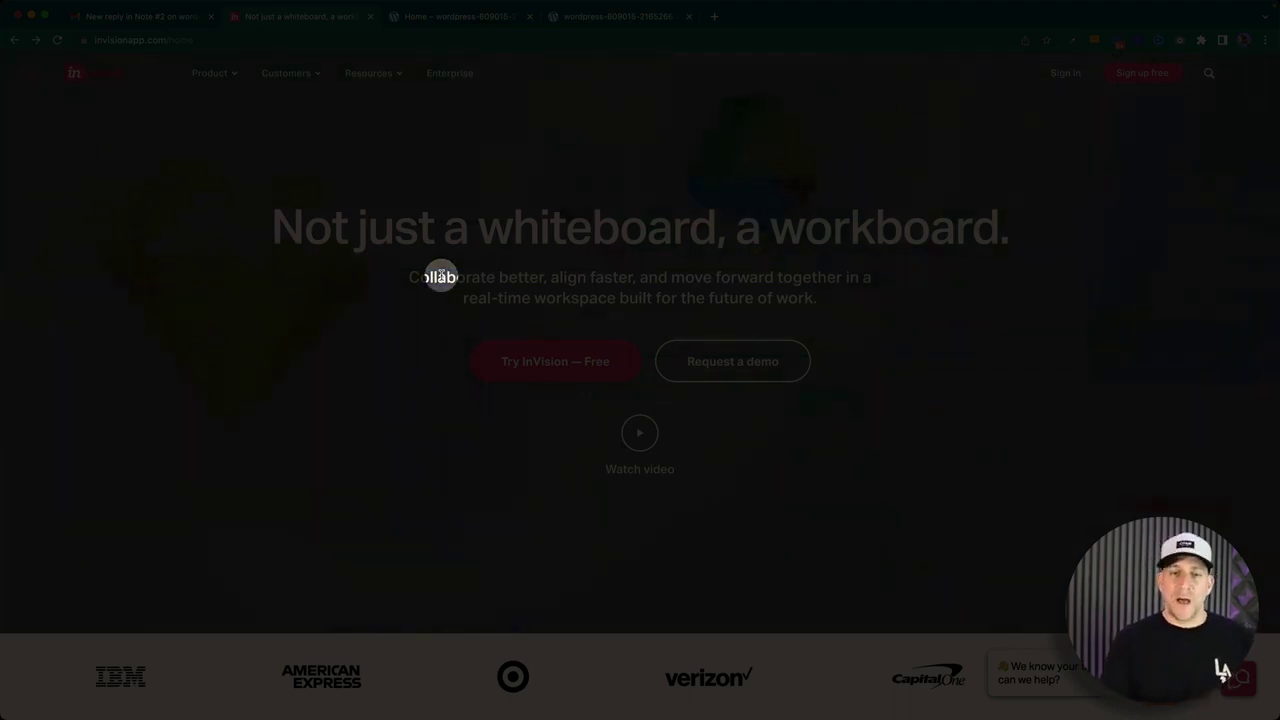
{"action": "left_click", "coordinate": [615, 17]}
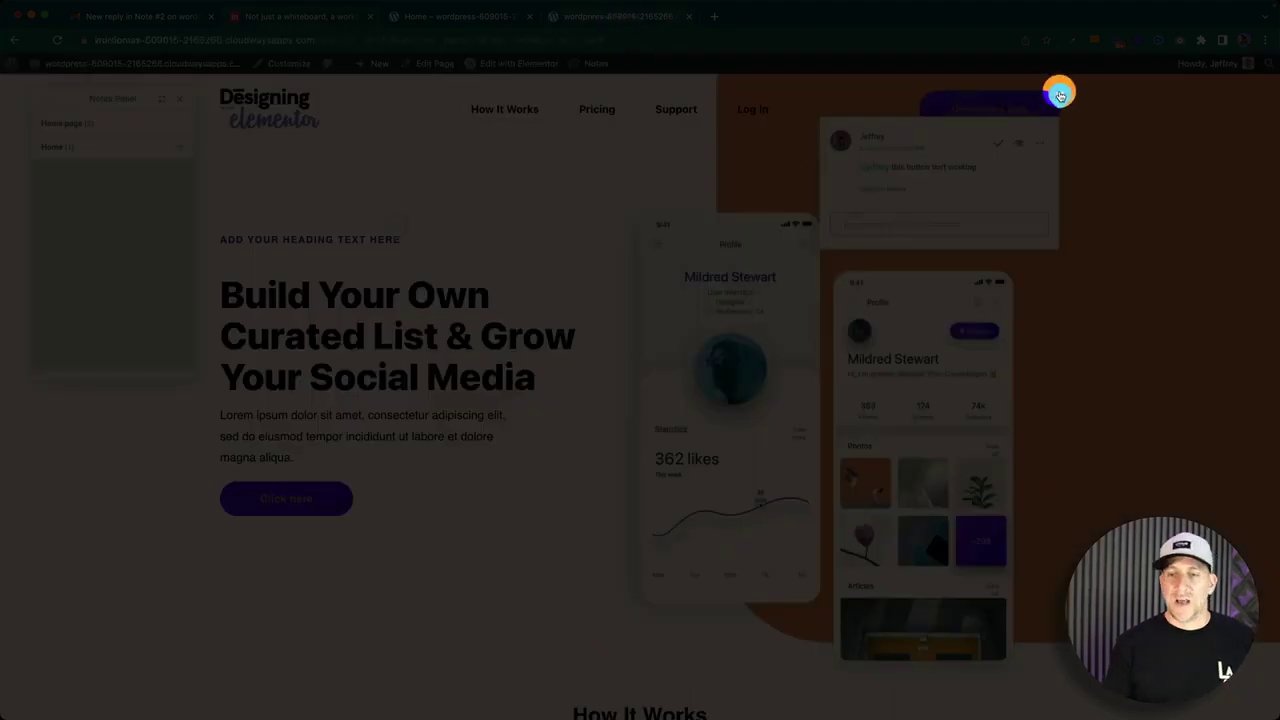